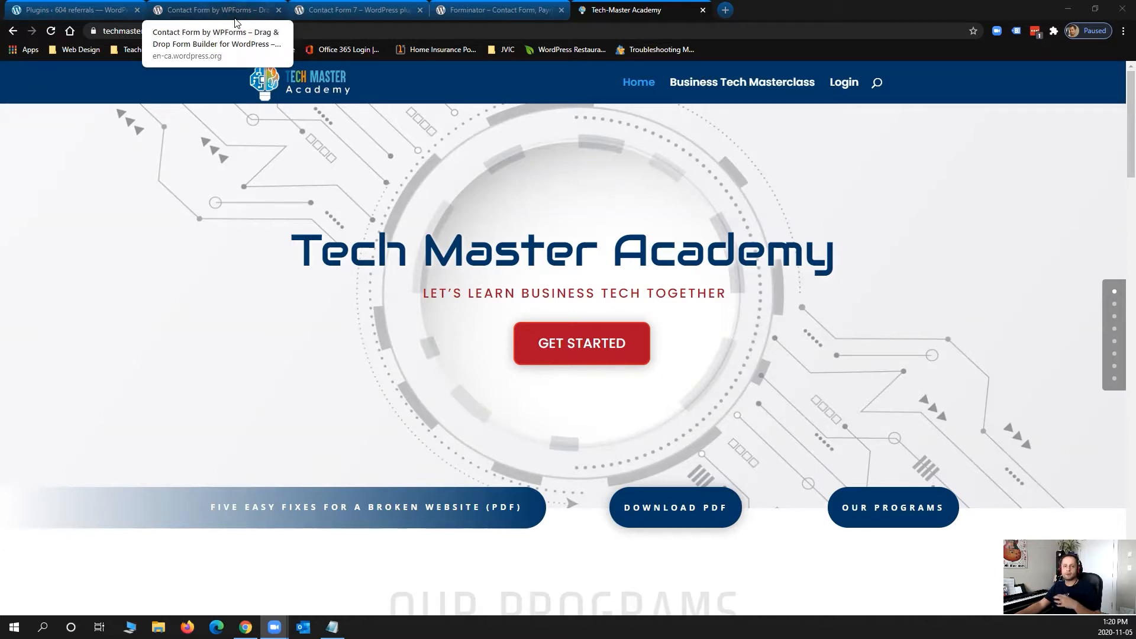
- Compare the WordPress.org plugin pages for WPForms, Contact Form 7 and Forminator, reading Forminator's description, ratings and feature list
left_click(193, 14)
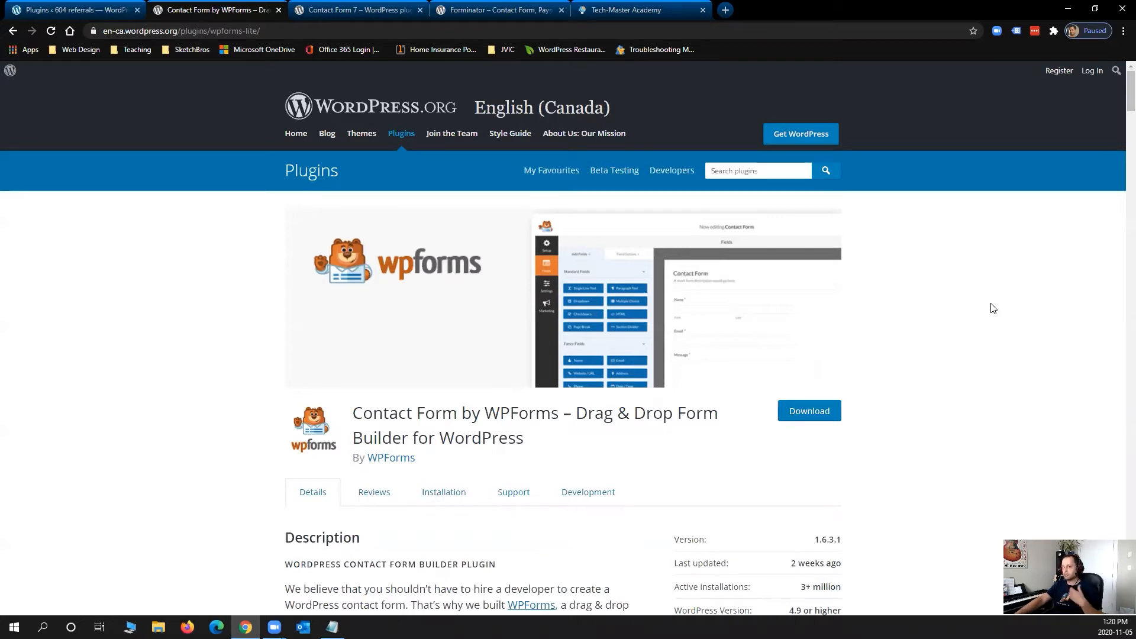
left_click(337, 20)
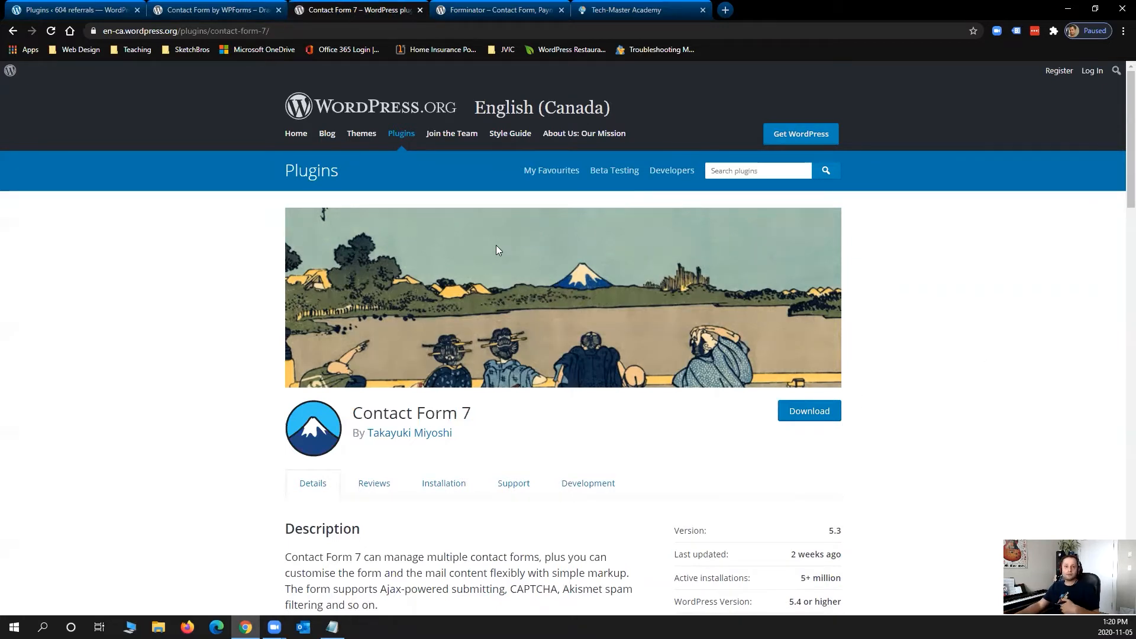
left_click(462, 10)
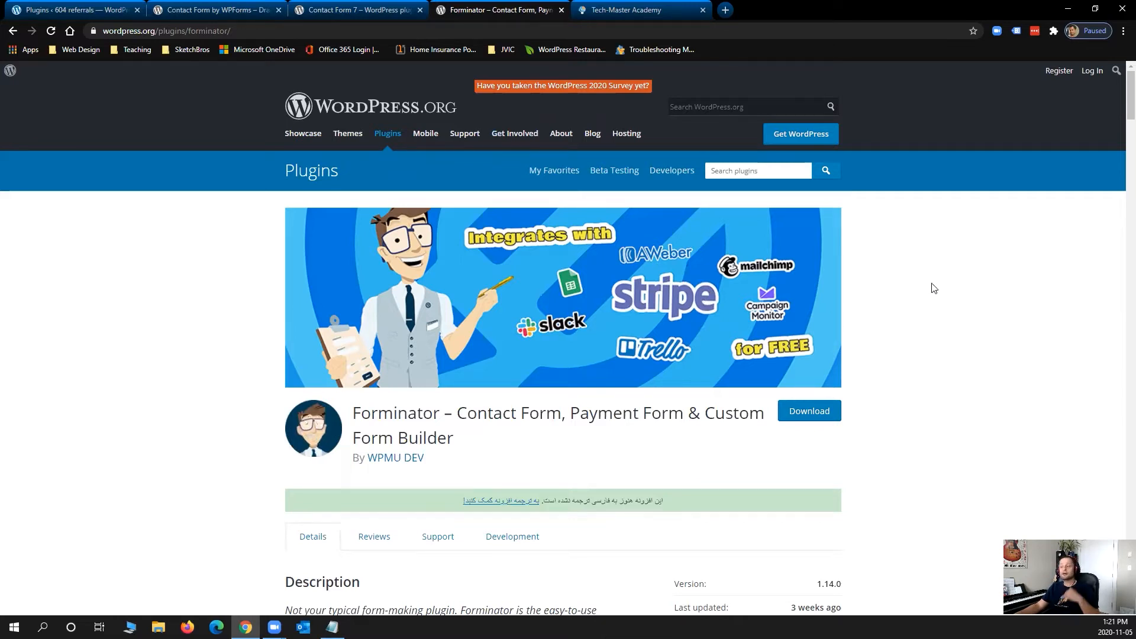
scroll(934, 288, "down", 5)
scroll(964, 283, "down", 3)
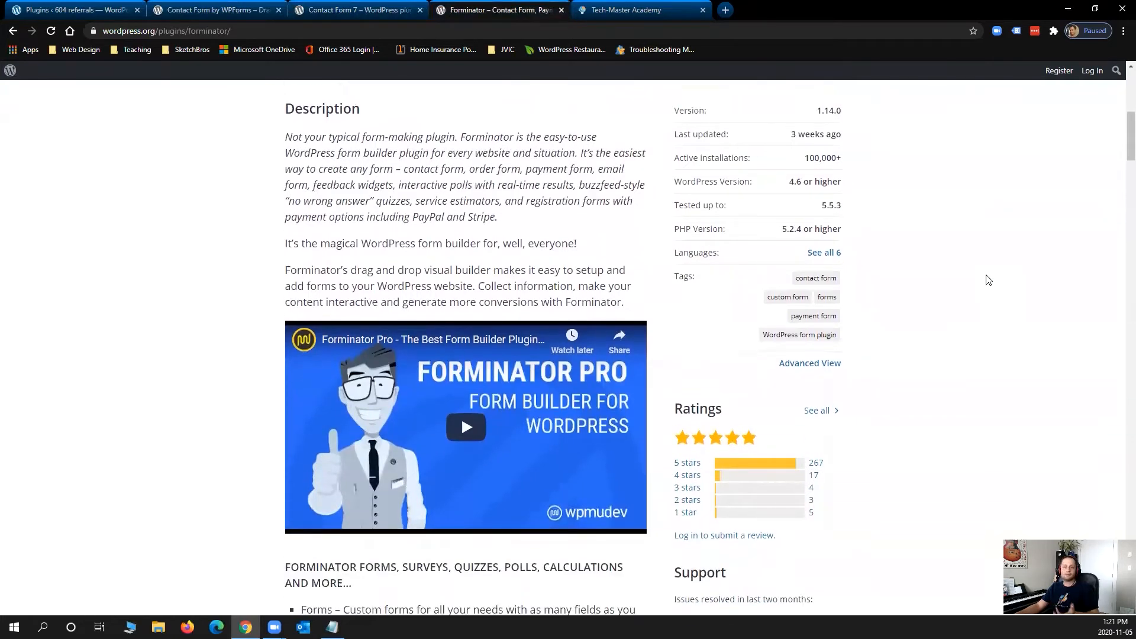
scroll(987, 279, "down", 6)
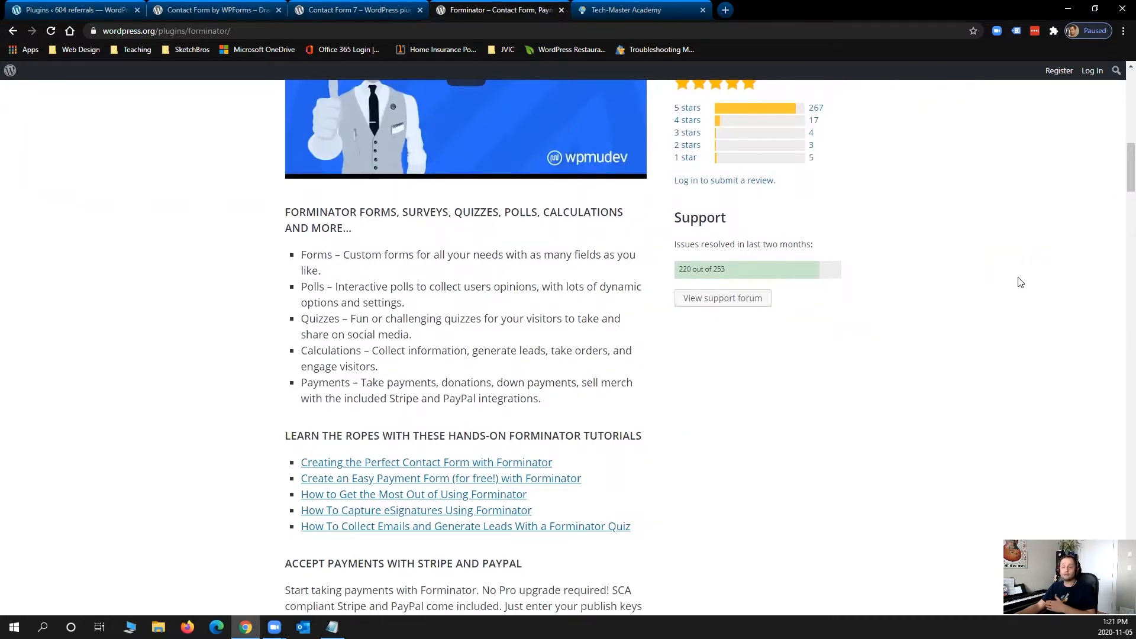
scroll(1020, 283, "down", 7)
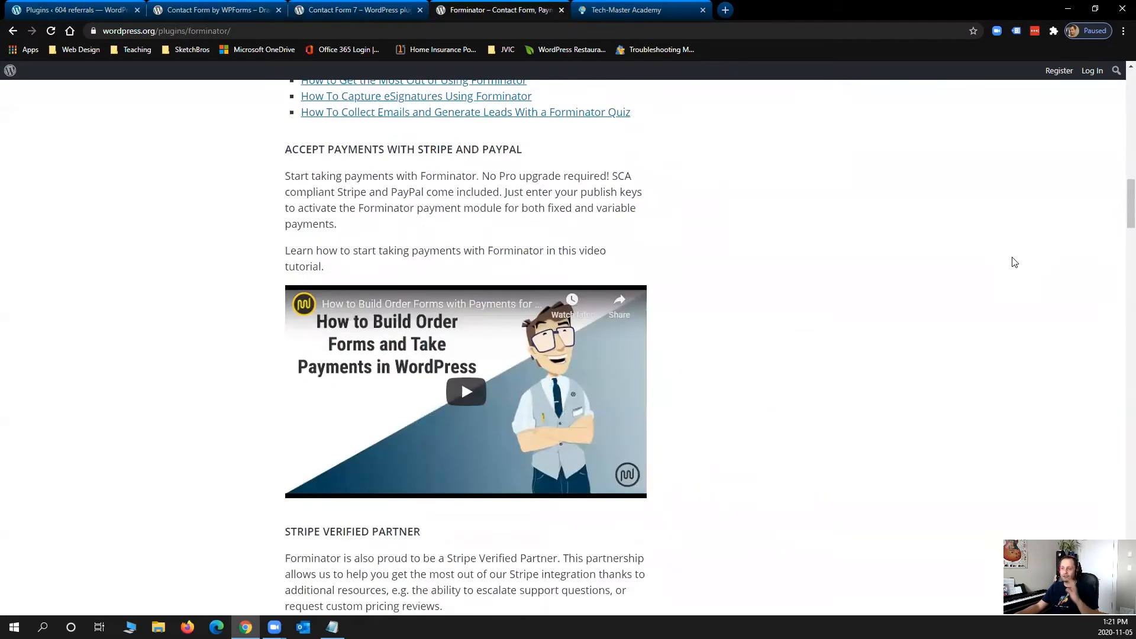
scroll(1010, 277, "up", 1)
scroll(995, 278, "up", 13)
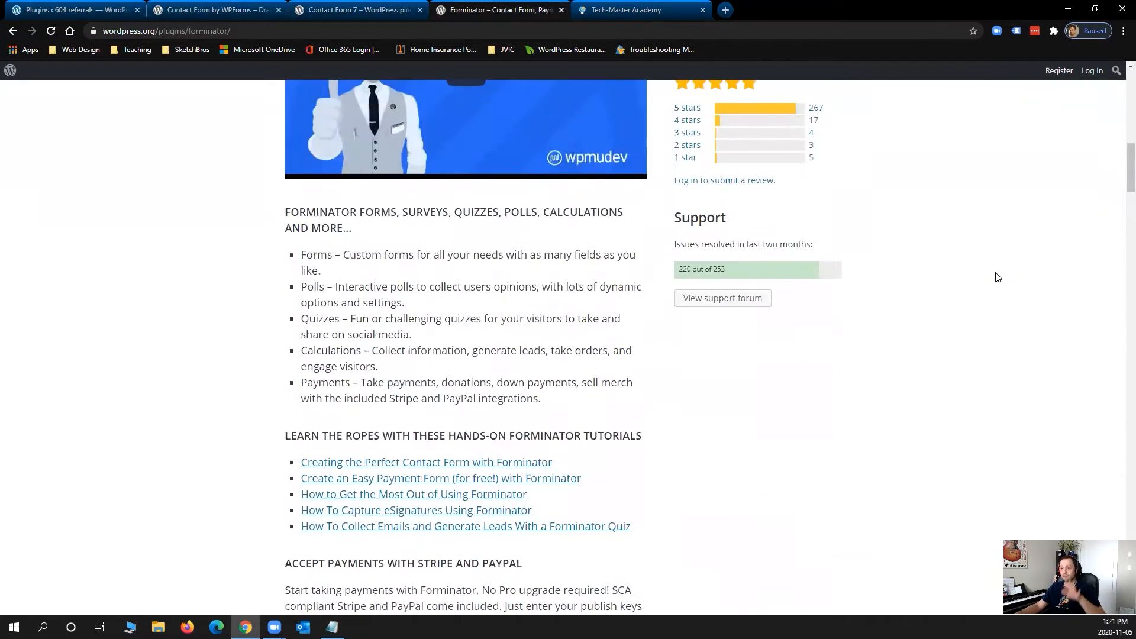
scroll(998, 279, "up", 3)
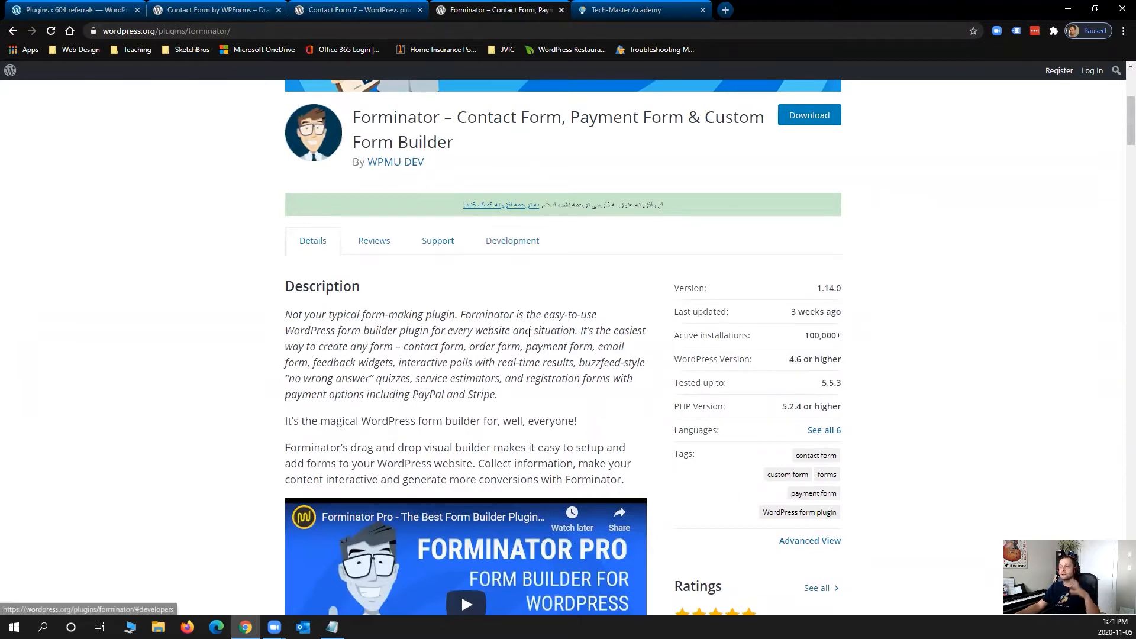
scroll(545, 382, "down", 3)
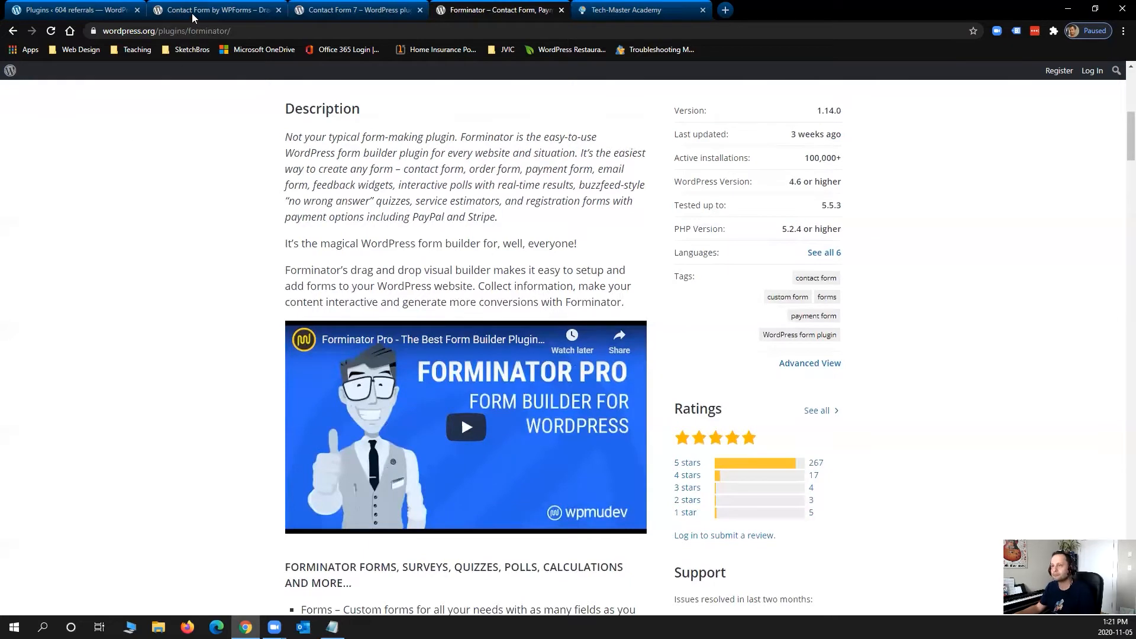
left_click(212, 13)
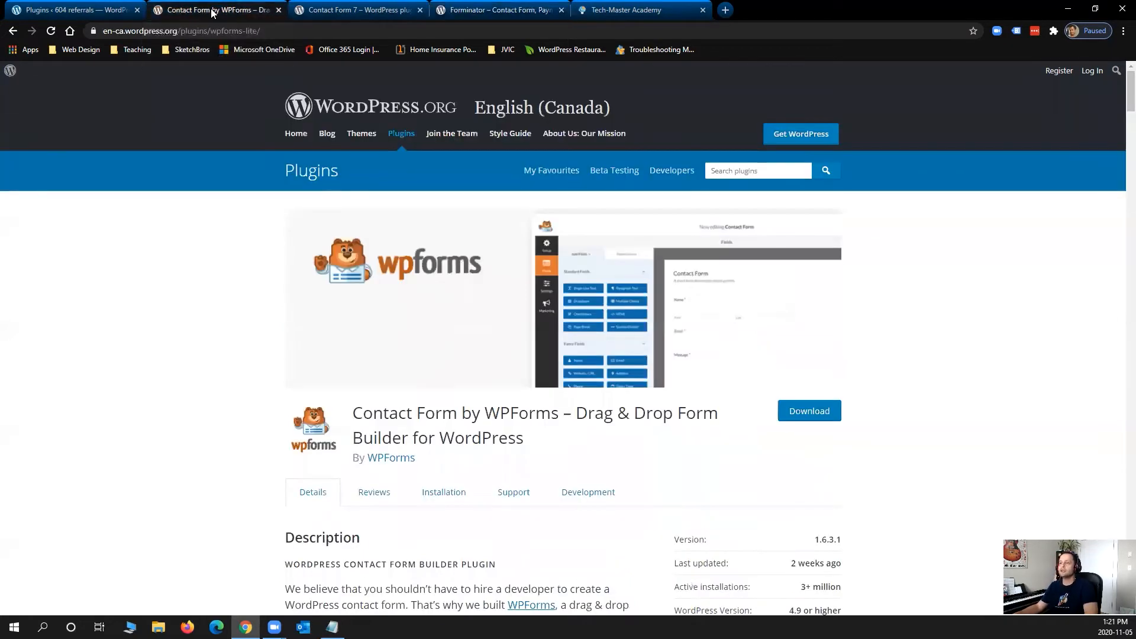
- Search for "forminator" in the 604 referrals site's plugin installer, and install and activate the Forminator contact form plugin
left_click(60, 10)
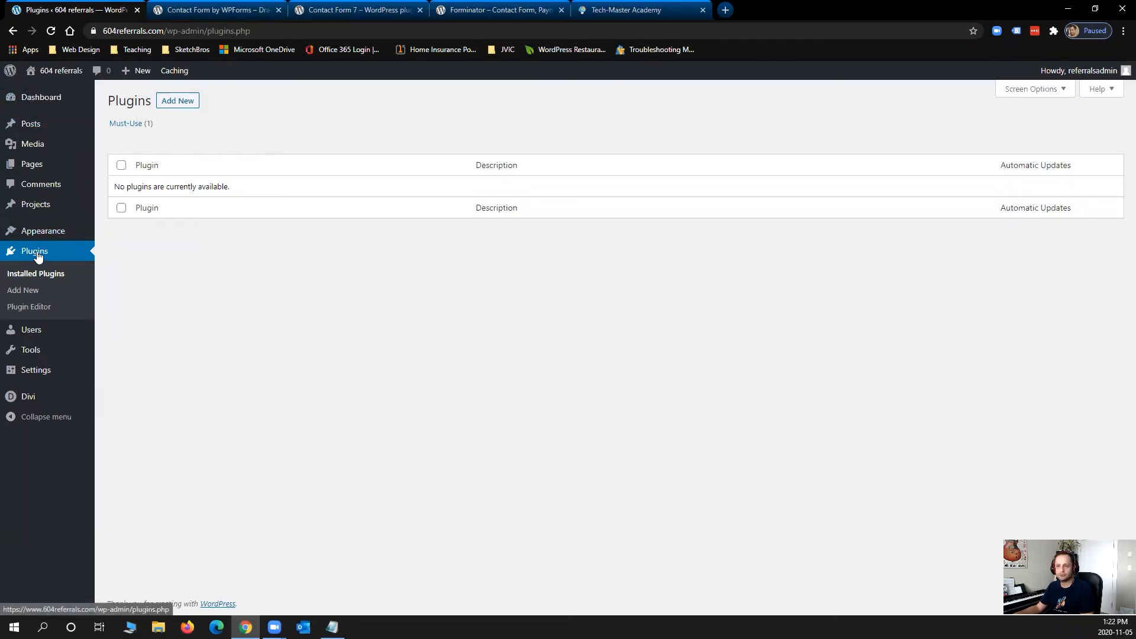
left_click(176, 101)
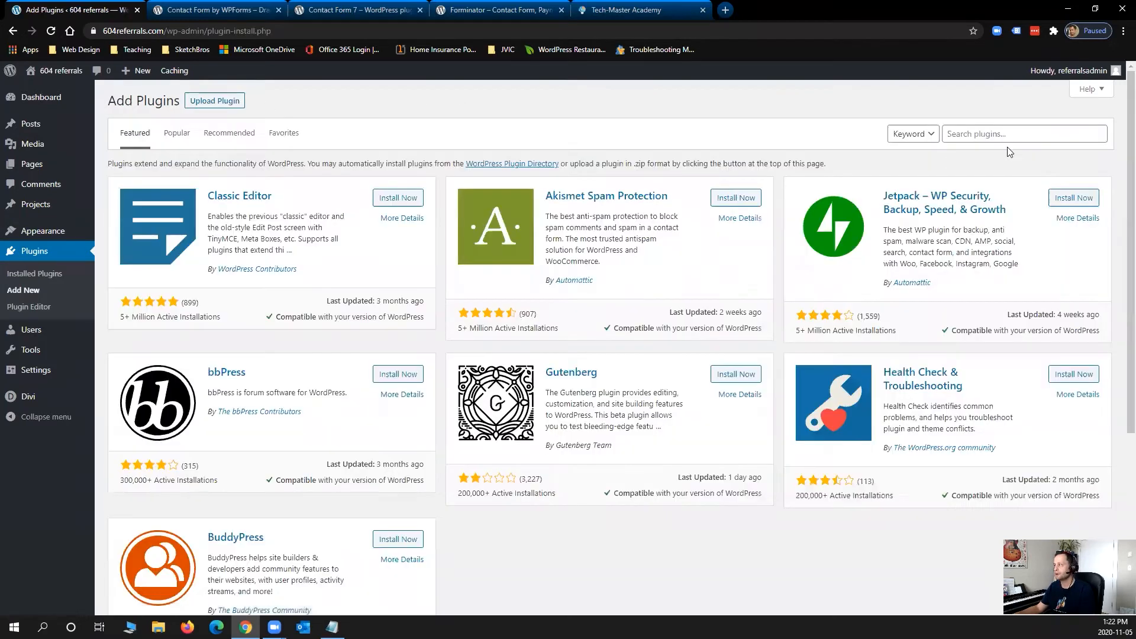
left_click(983, 135)
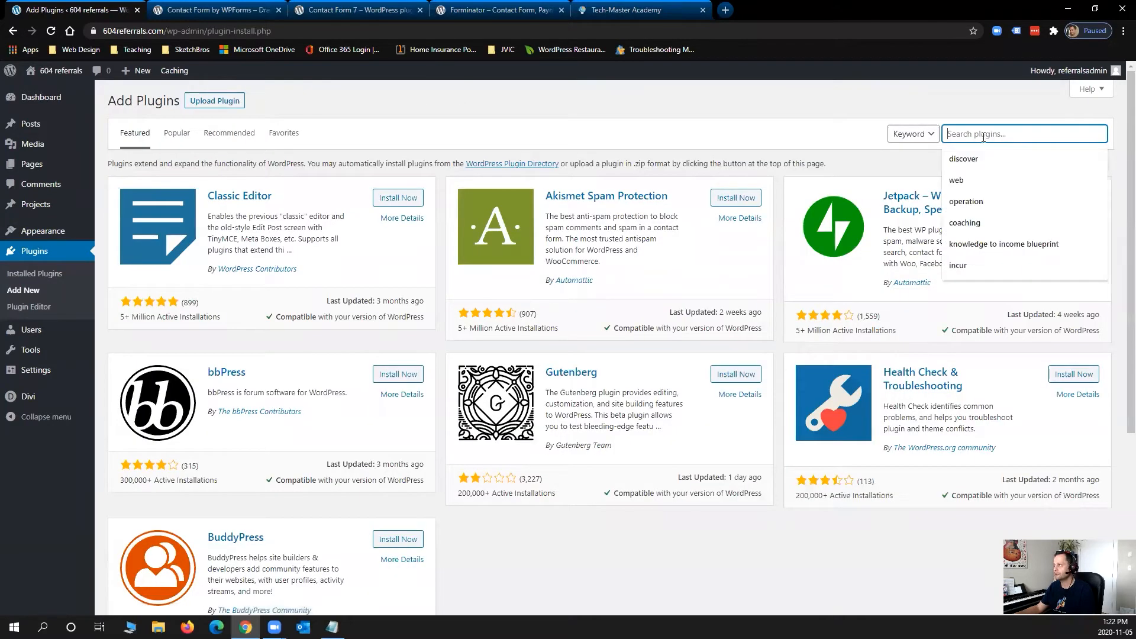
type("forminator")
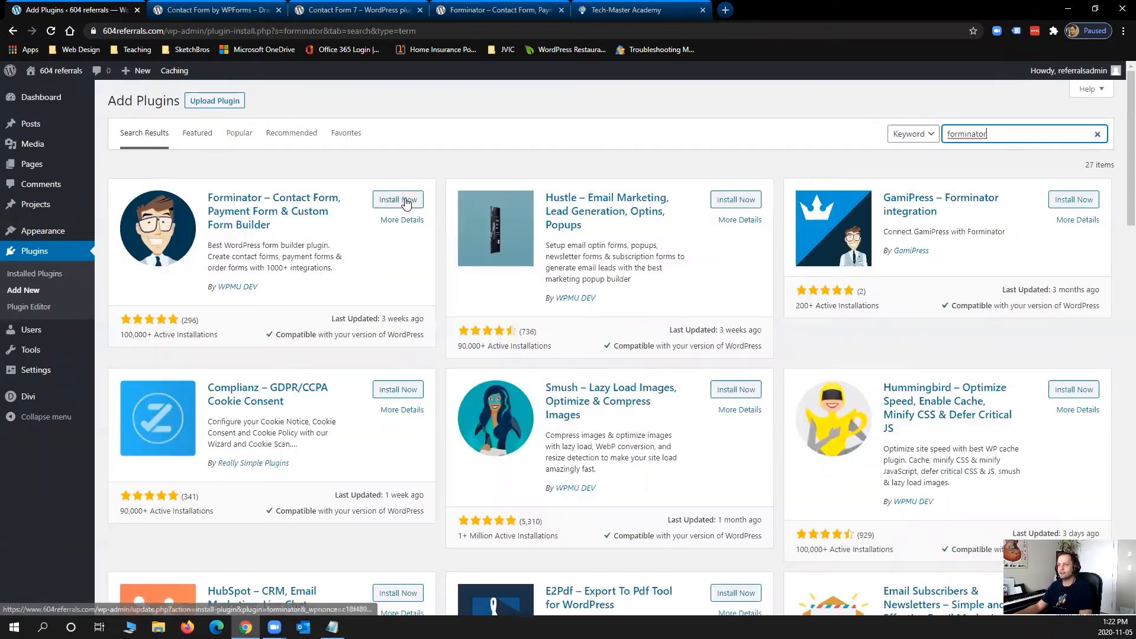
left_click(398, 199)
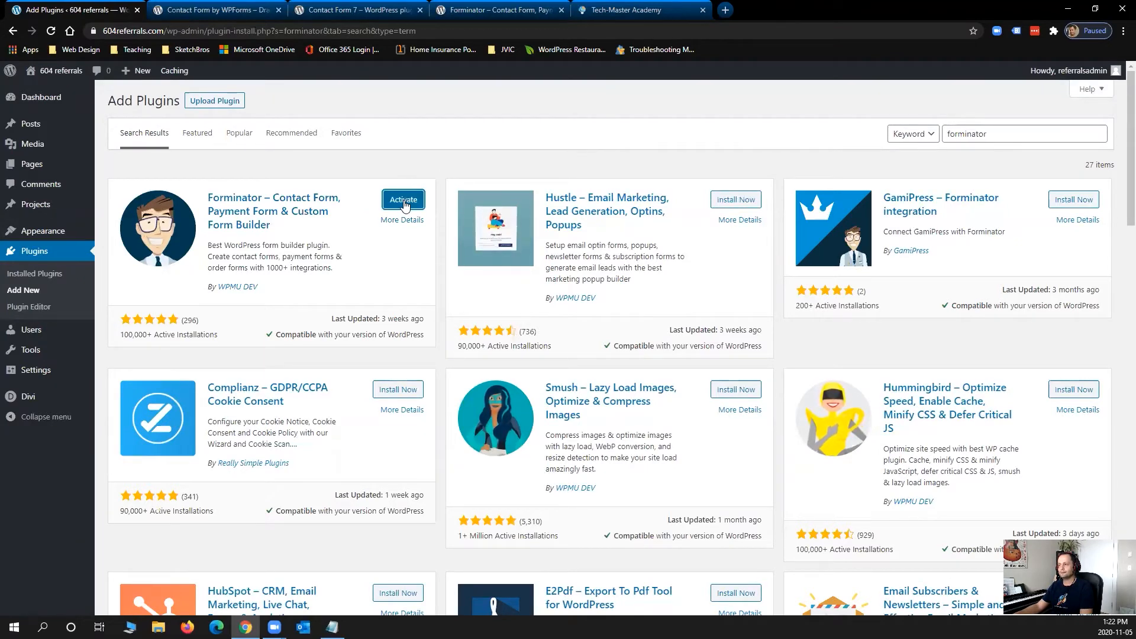
left_click(404, 200)
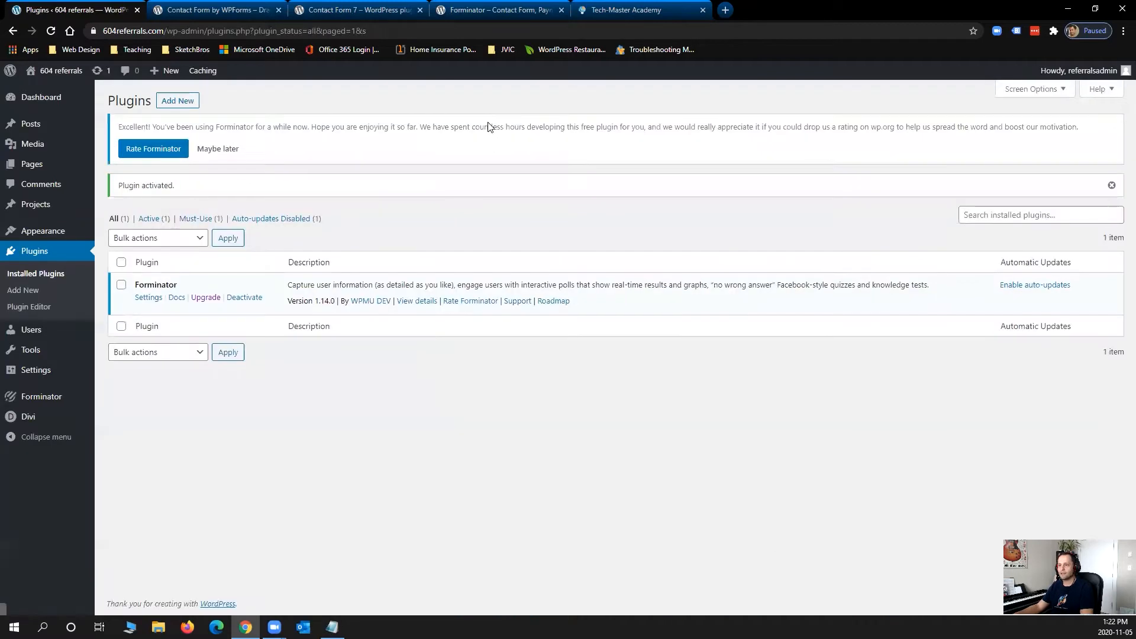
- Review the Forminator dashboard's forms, polls and quizzes sections and the actions available for Test Form
mouse_move(30, 395)
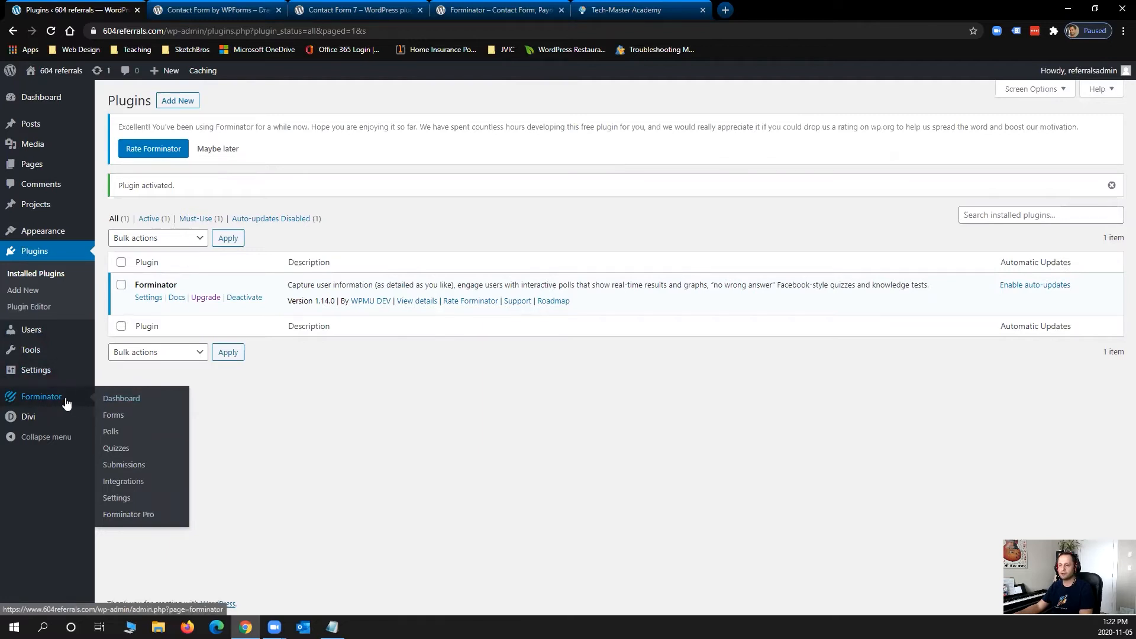
left_click(117, 398)
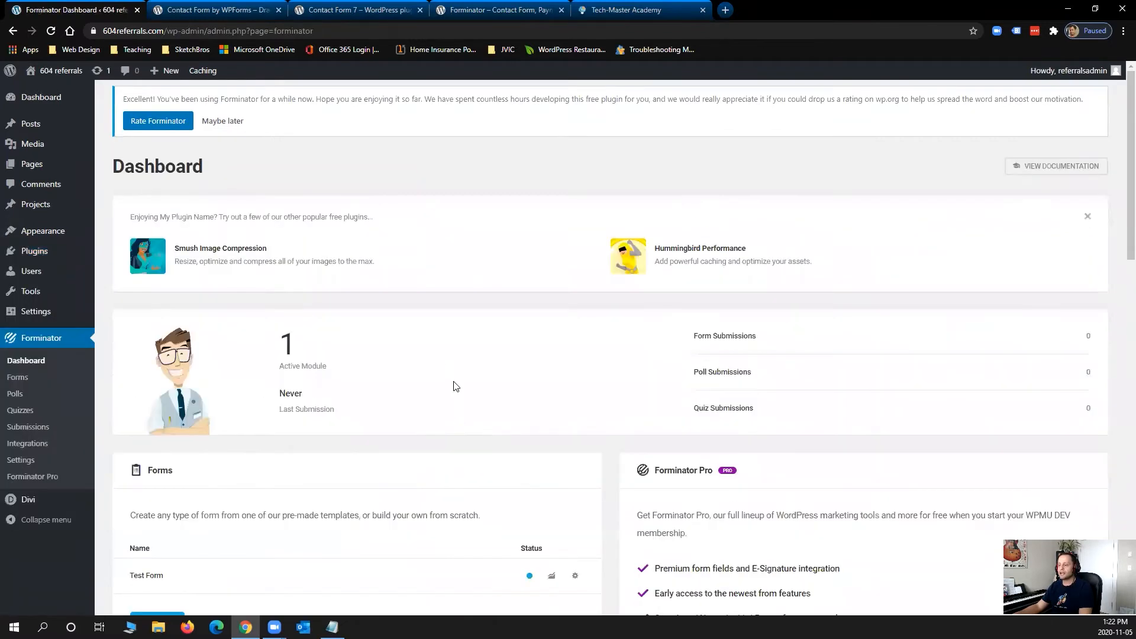
scroll(446, 346, "down", 3)
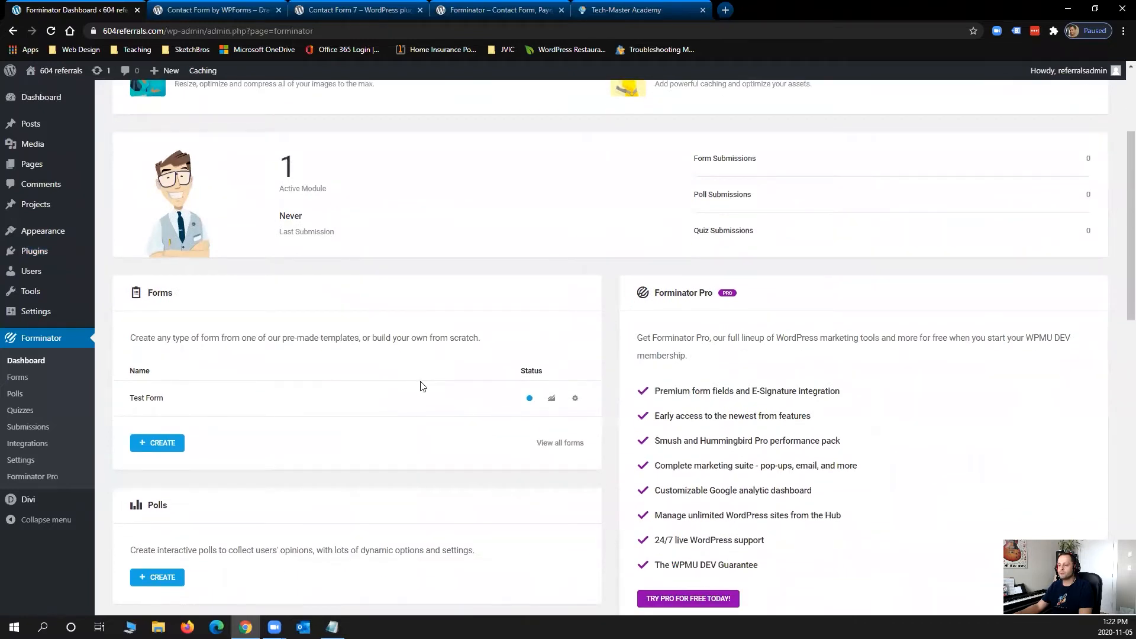
scroll(418, 385, "down", 4)
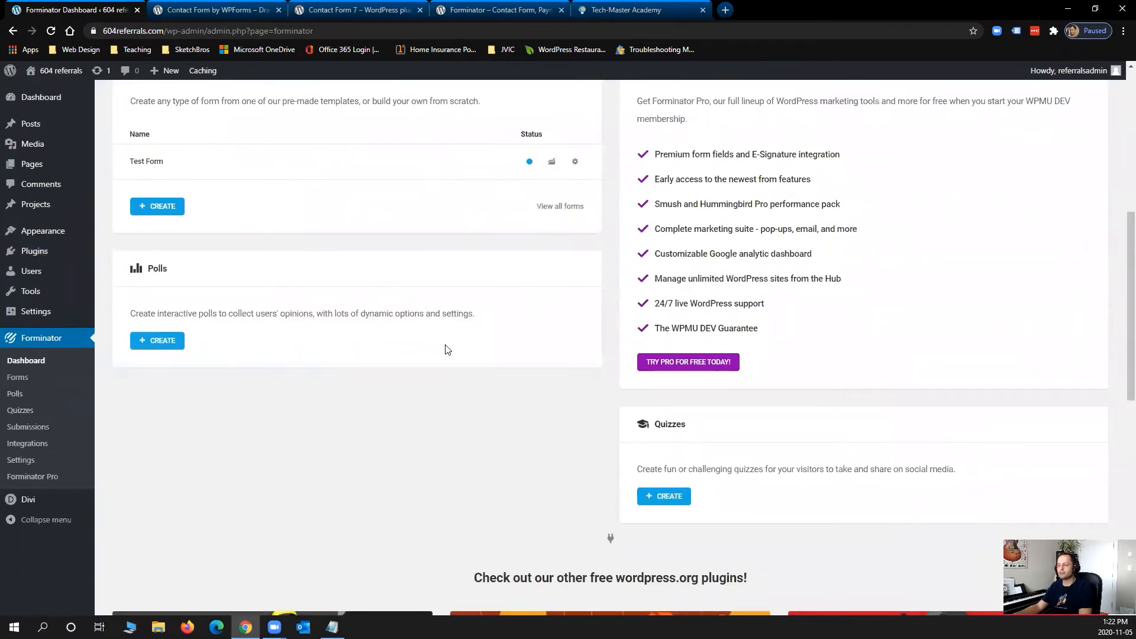
scroll(448, 332, "down", 3)
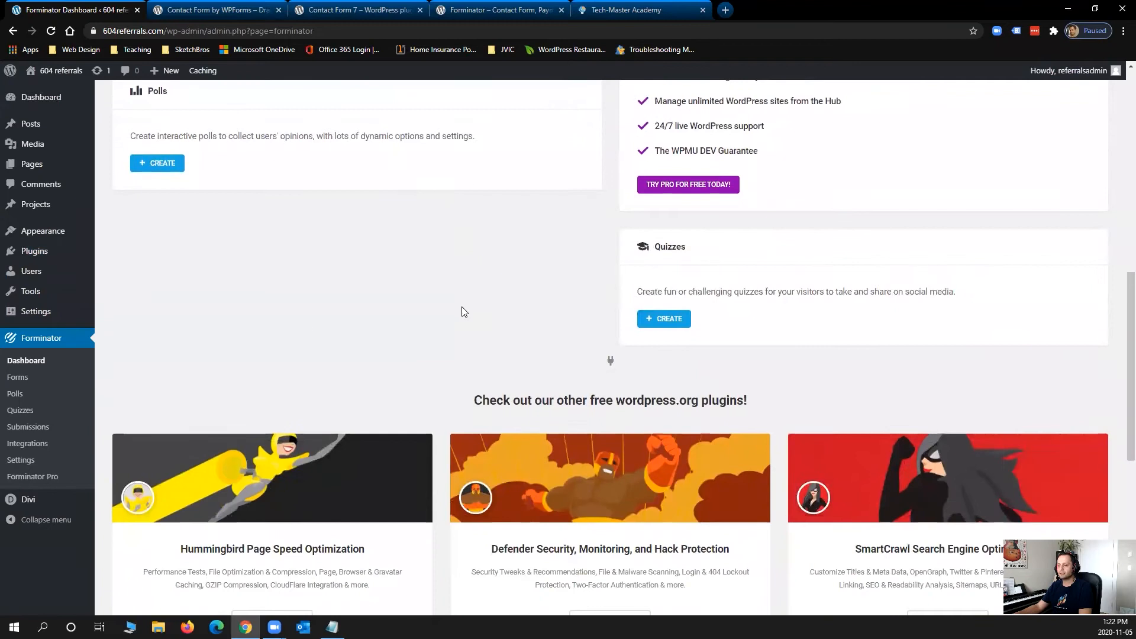
scroll(473, 284, "up", 6)
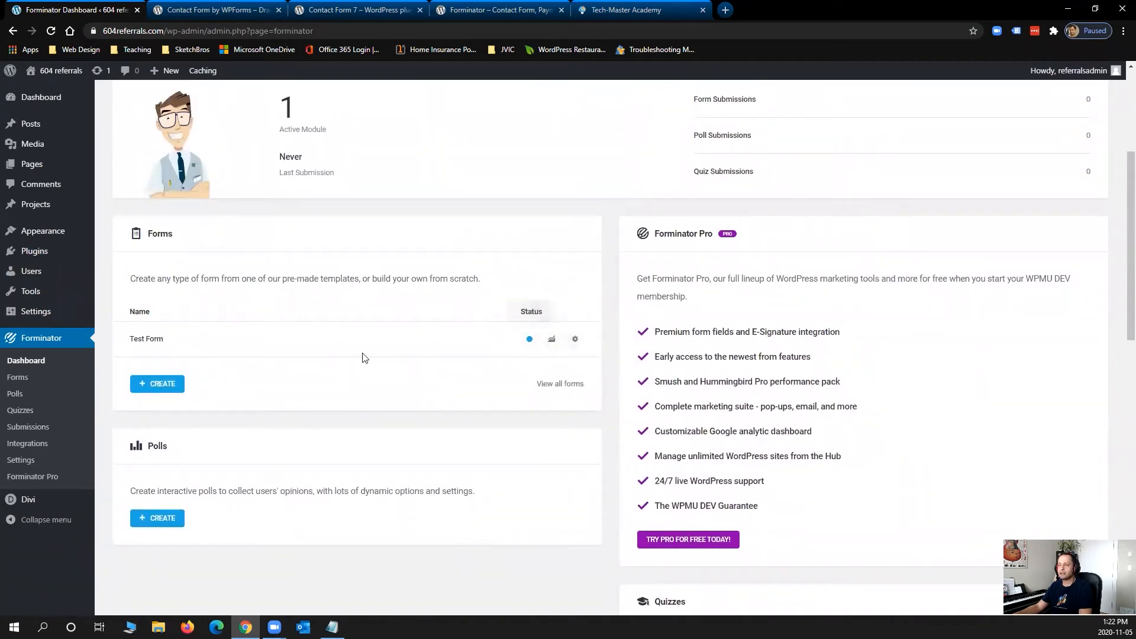
left_click(576, 340)
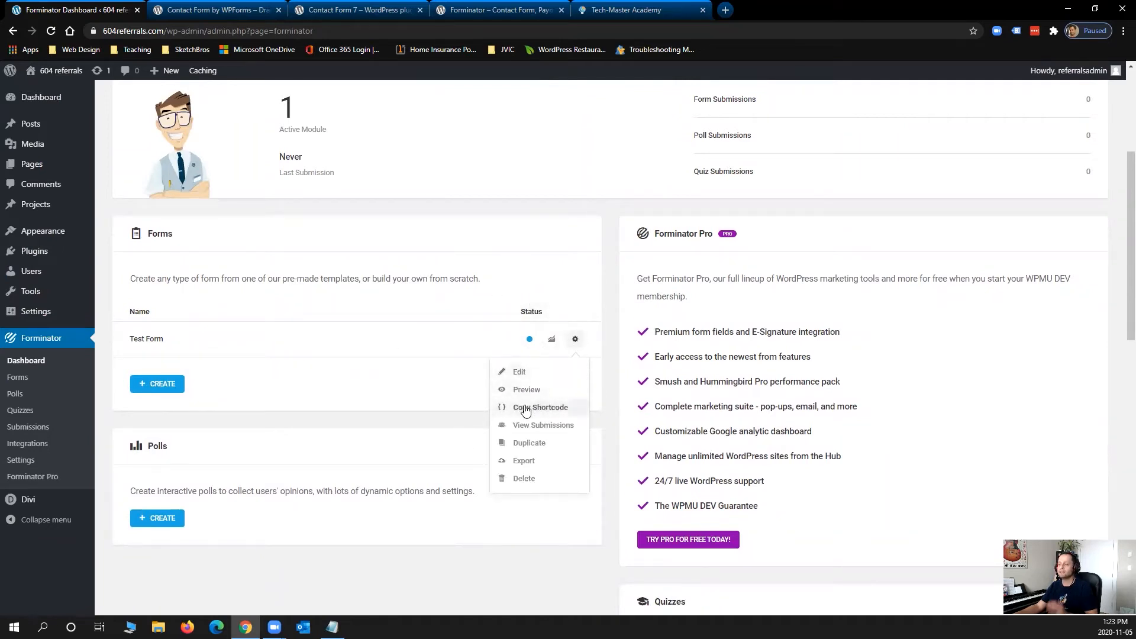
left_click(367, 331)
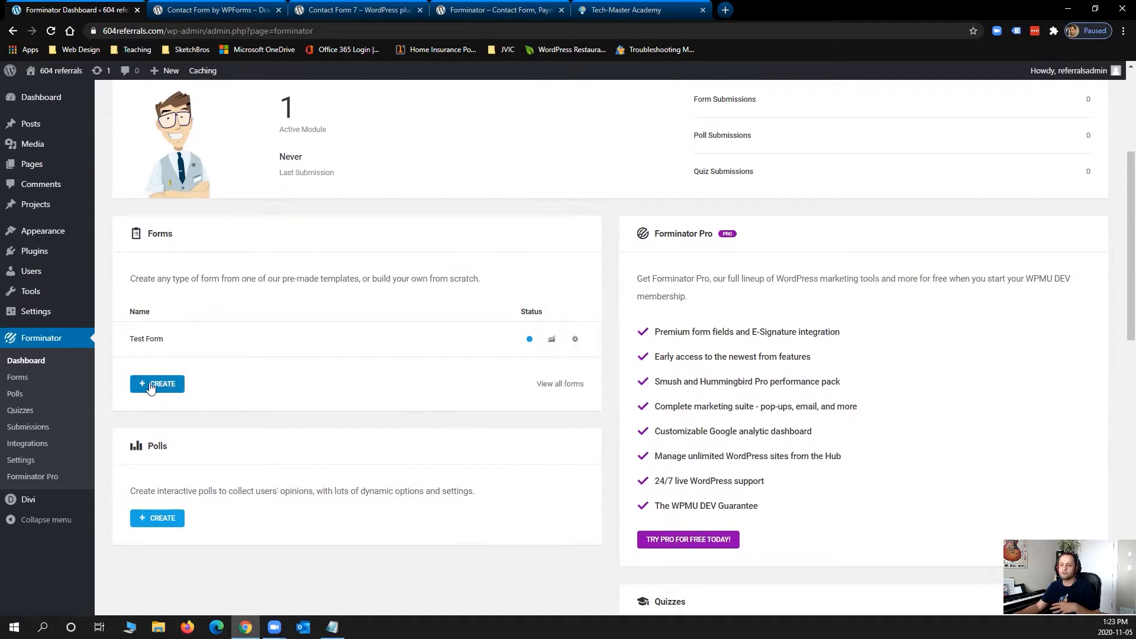
- Create a new Forminator form from the Blank template and name it "Sign Up - Paid"
left_click(20, 379)
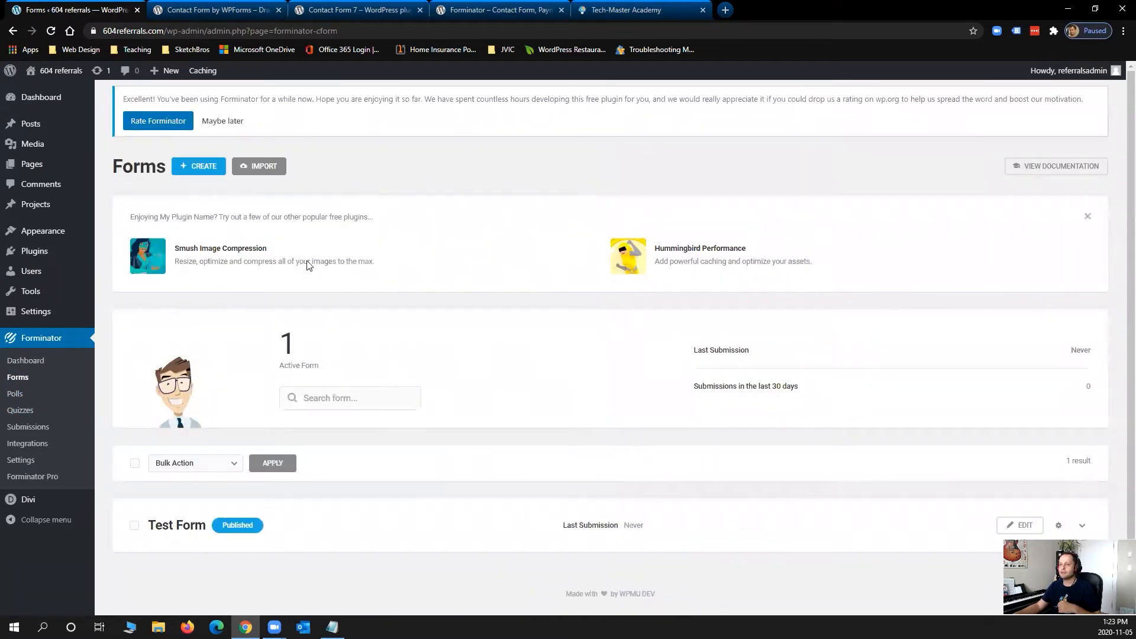
left_click(188, 165)
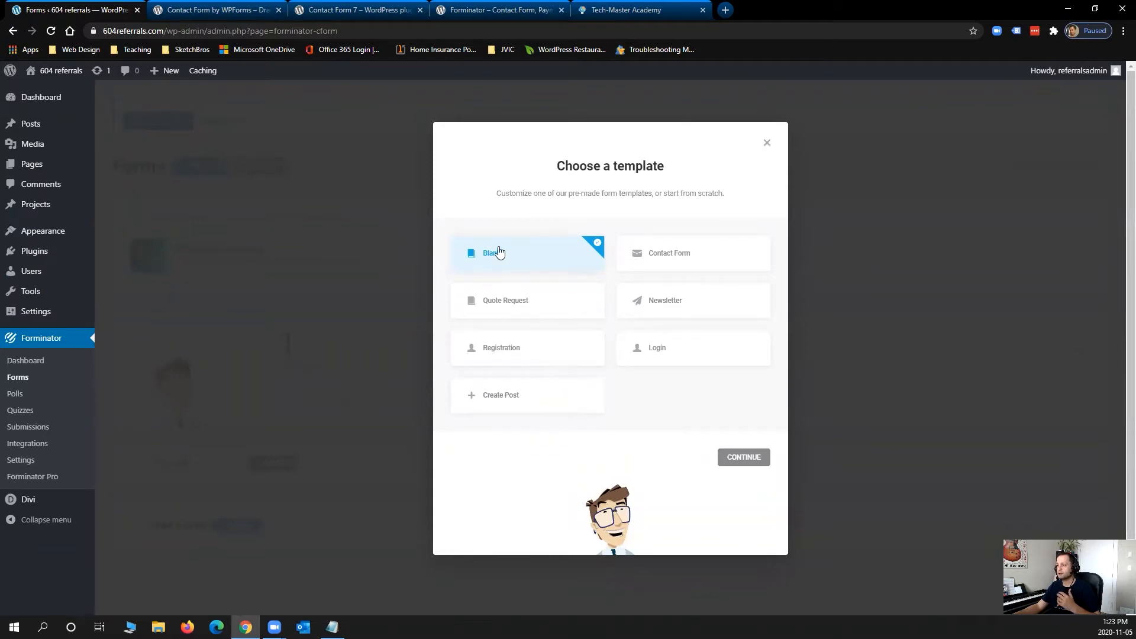
left_click(729, 458)
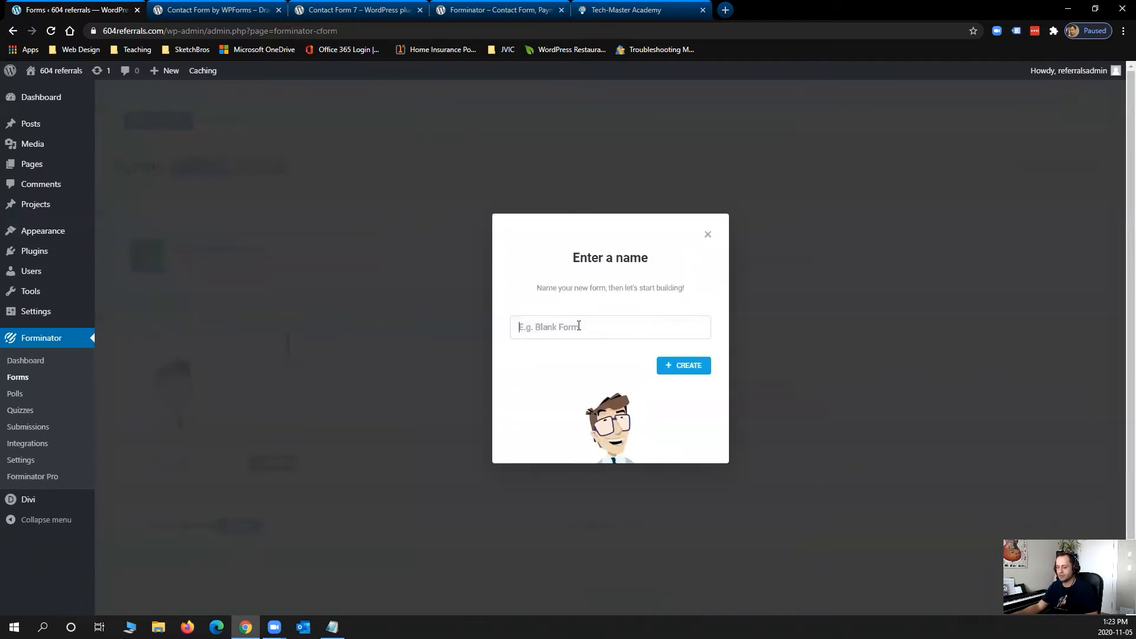
type("Sign Up - Paid")
left_click(664, 373)
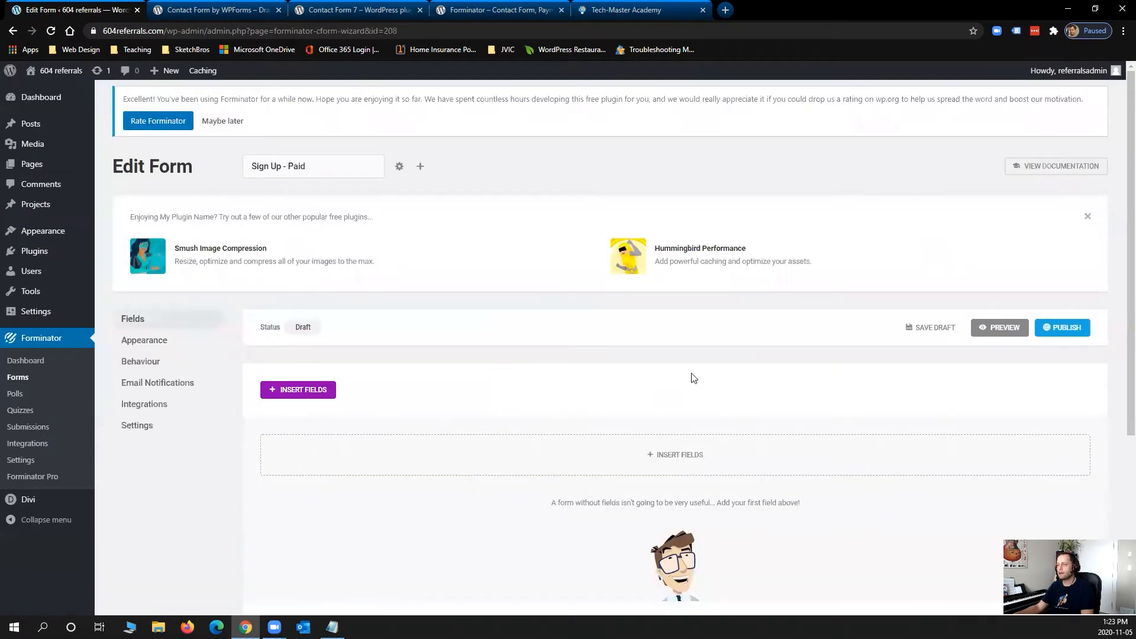
- Insert Name, Email, Address, Select and Stripe fields into the blank form
scroll(525, 331, "down", 3)
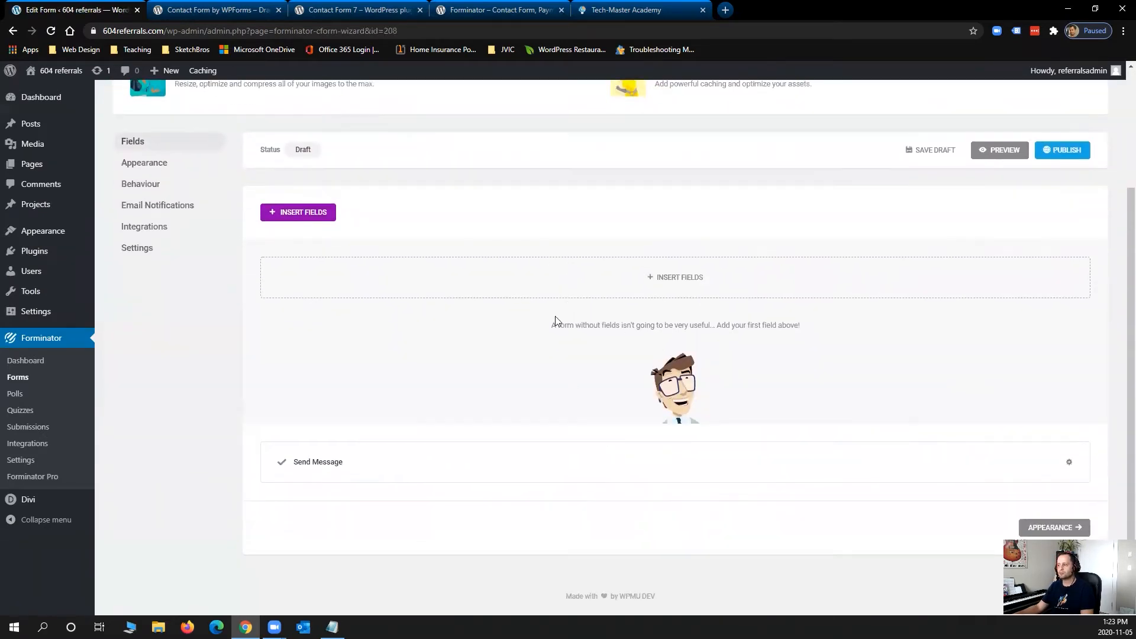
left_click(303, 214)
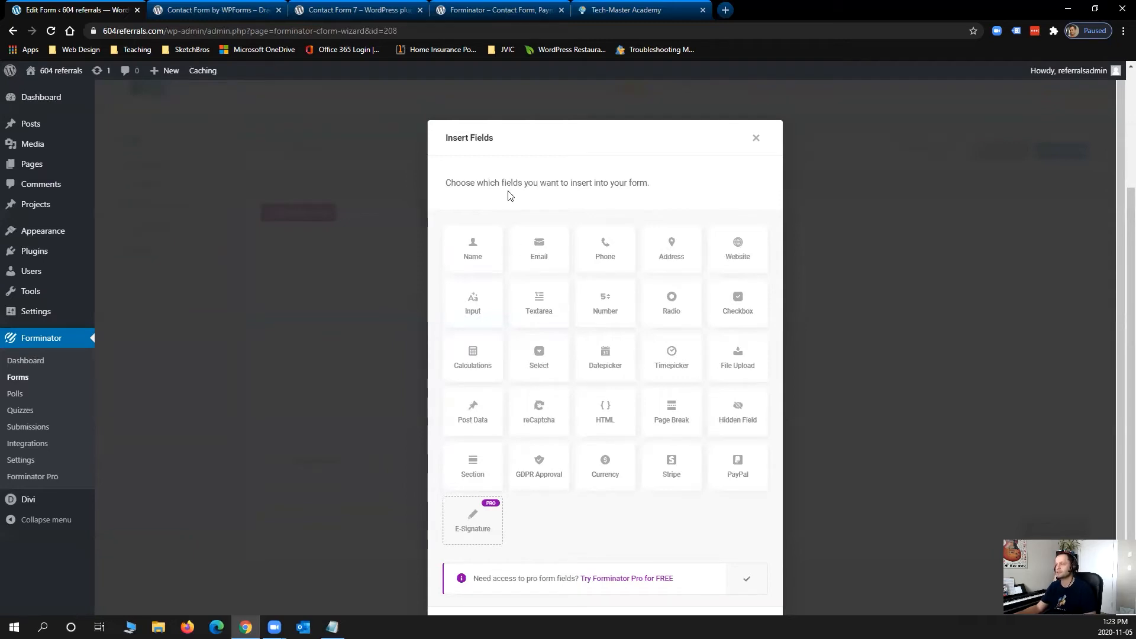
left_click(490, 254)
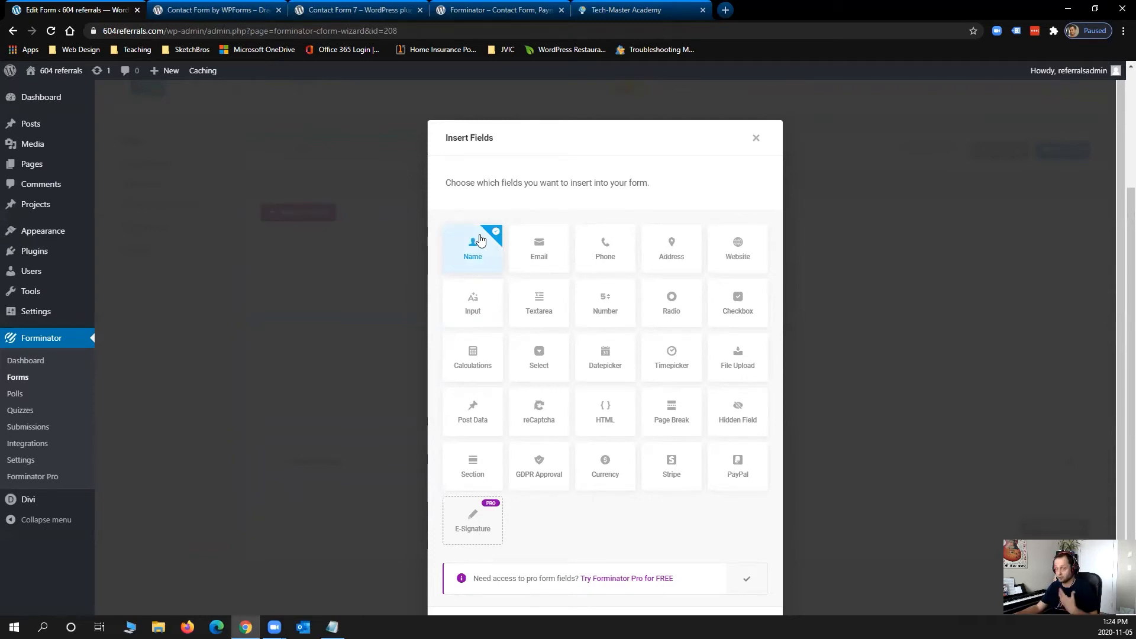
left_click(538, 253)
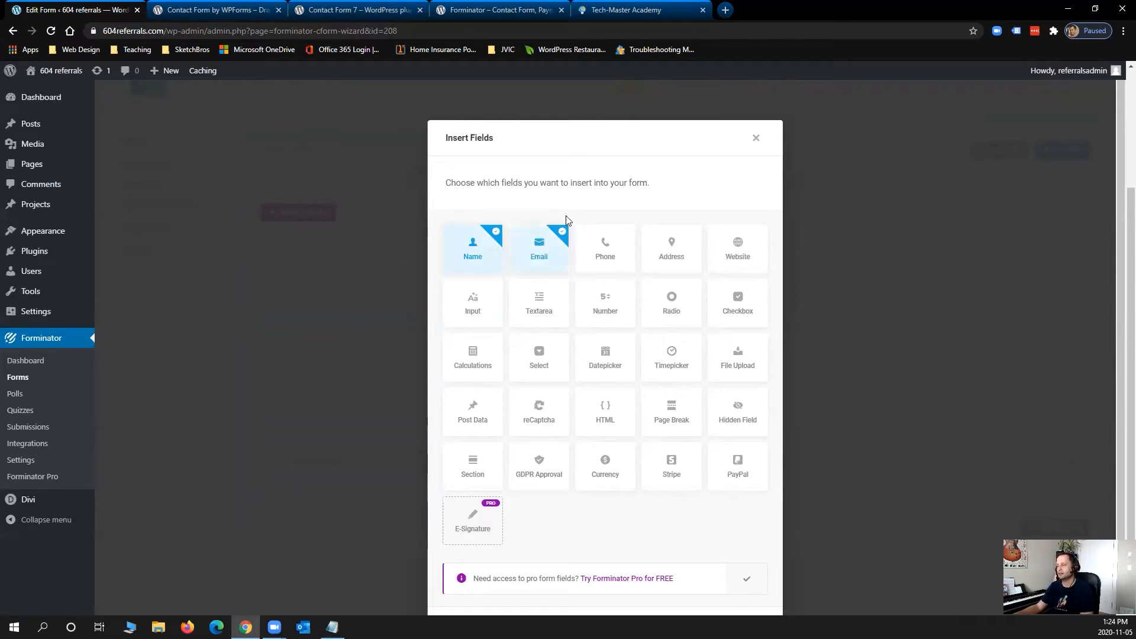
left_click(675, 255)
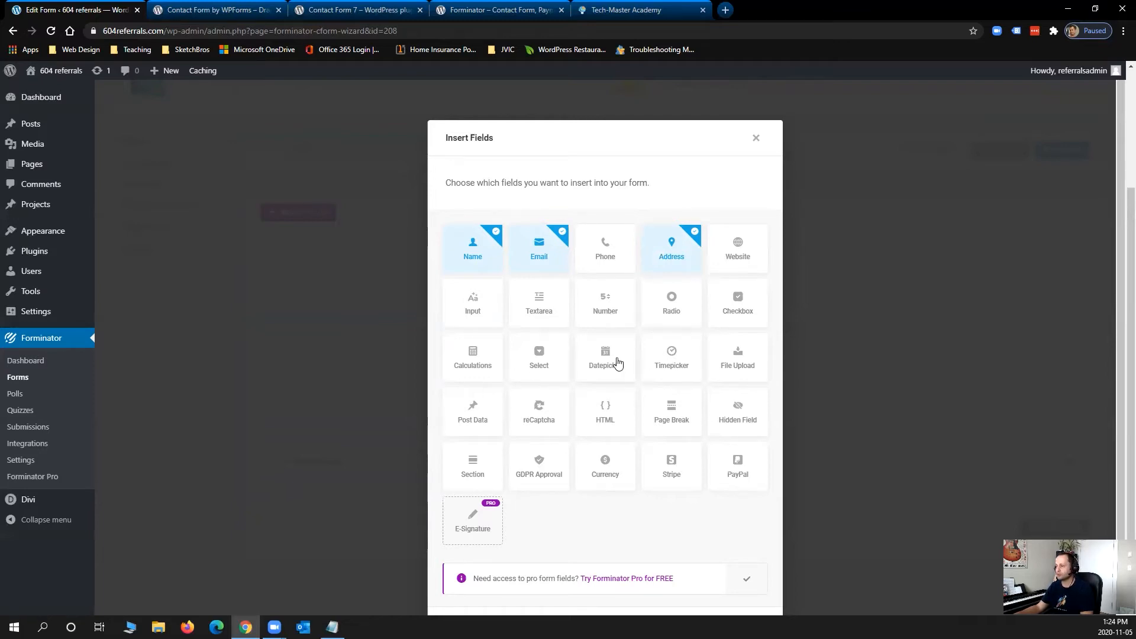
left_click(537, 362)
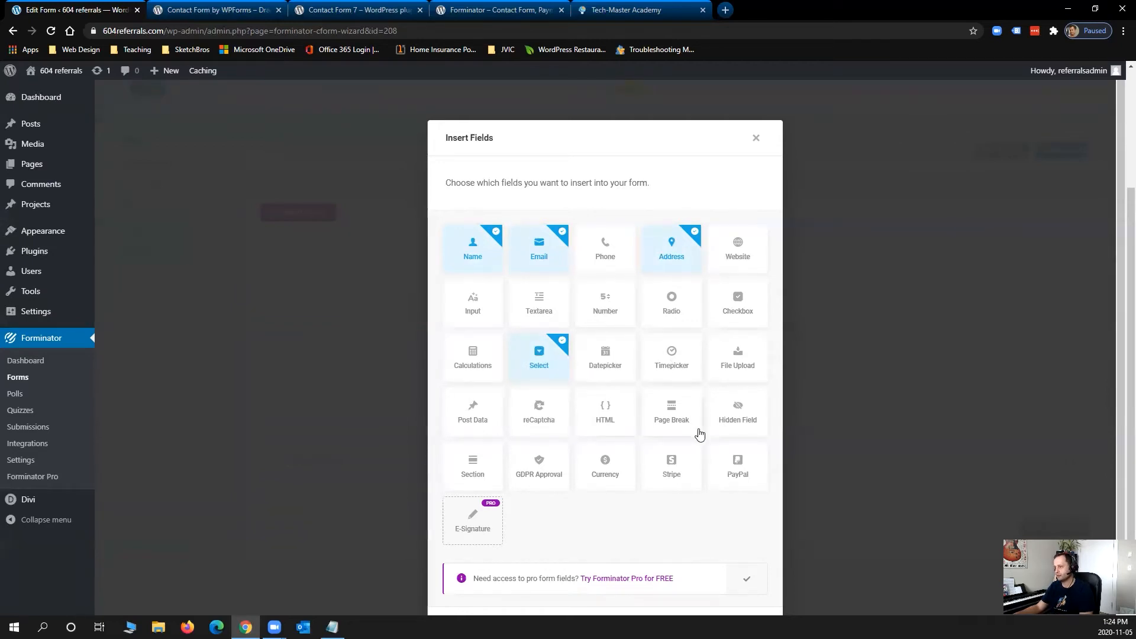
left_click(653, 467)
scroll(677, 480, "down", 1)
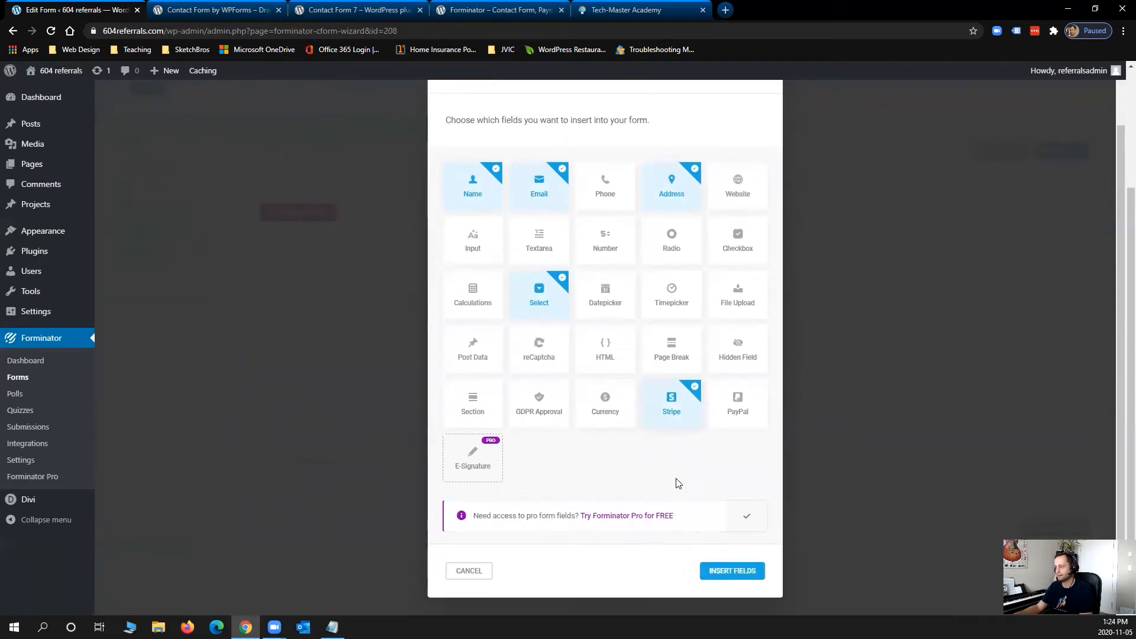
left_click(724, 570)
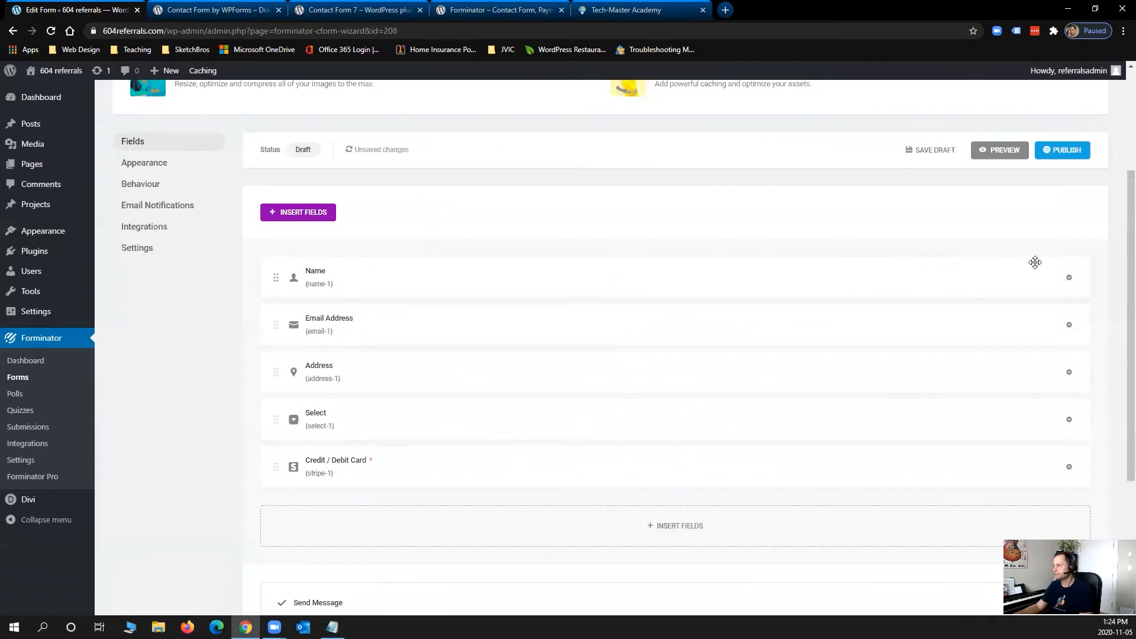
- Edit the Name field, keeping it as a single field, and replace the surname in its example placeholder
left_click(1068, 277)
left_click(1031, 314)
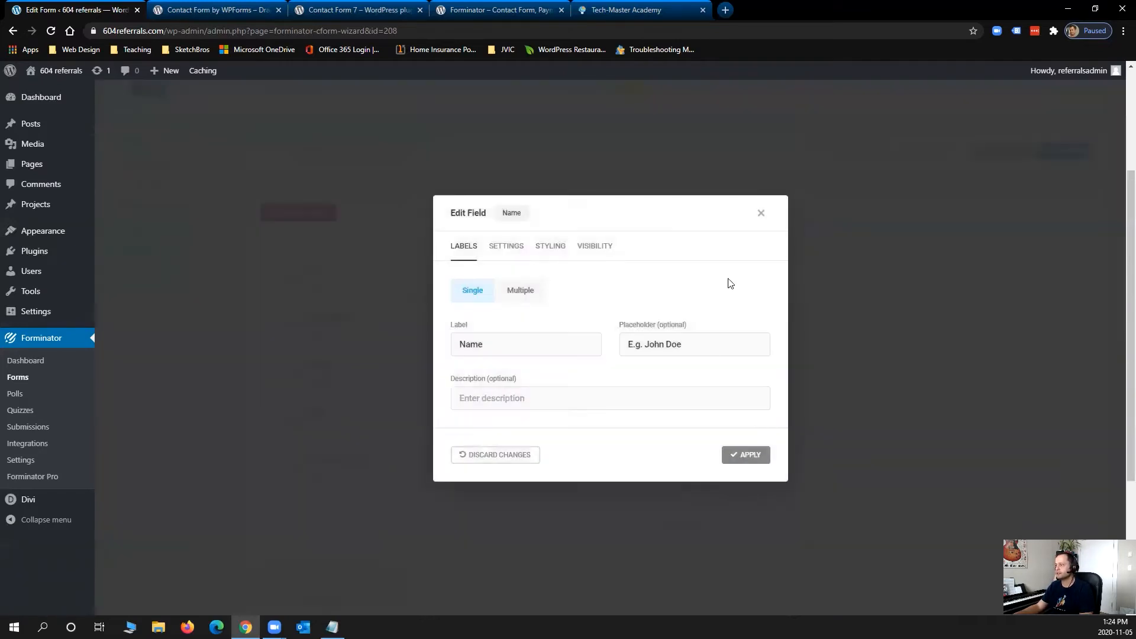
left_click(514, 296)
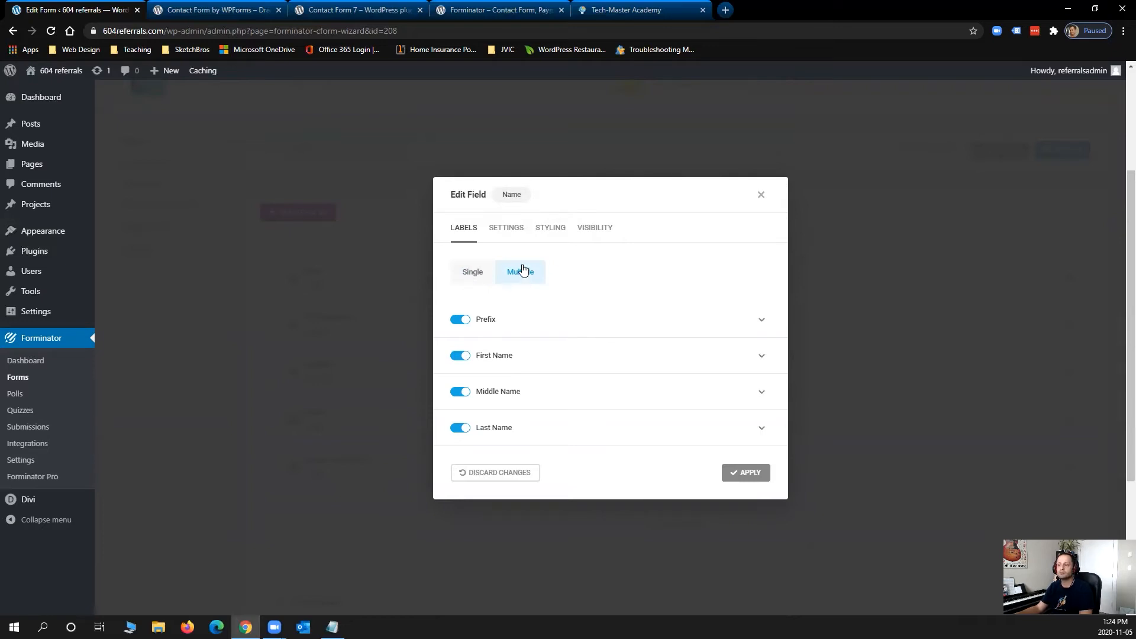
left_click(459, 279)
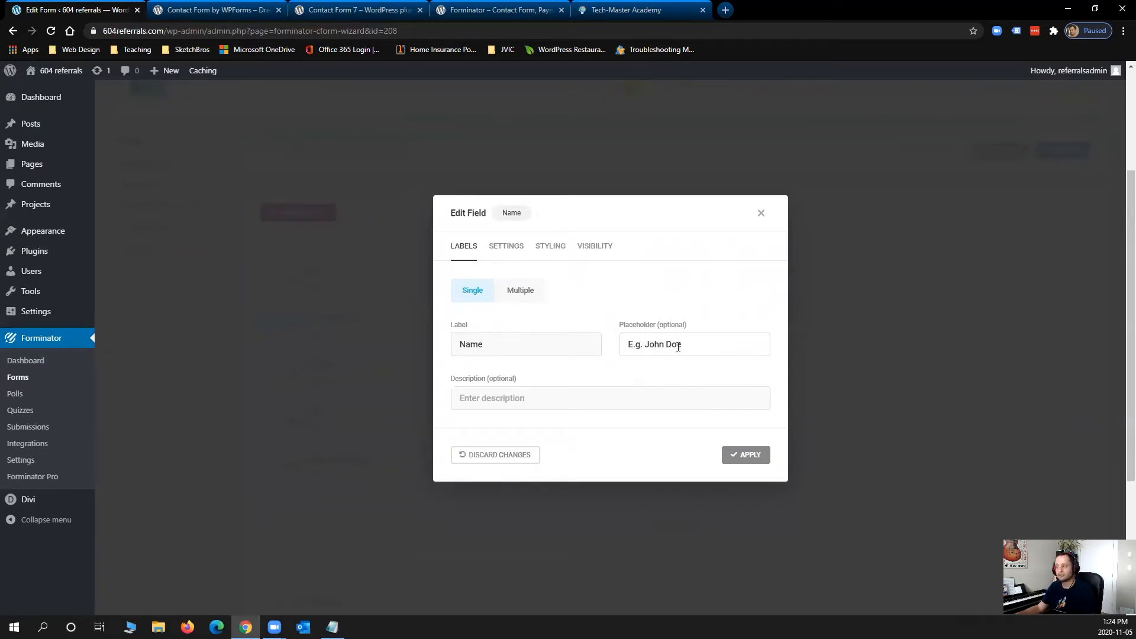
mouse_move(686, 344)
left_mouse_down()
mouse_move(641, 344)
mouse_move(668, 342)
left_mouse_up()
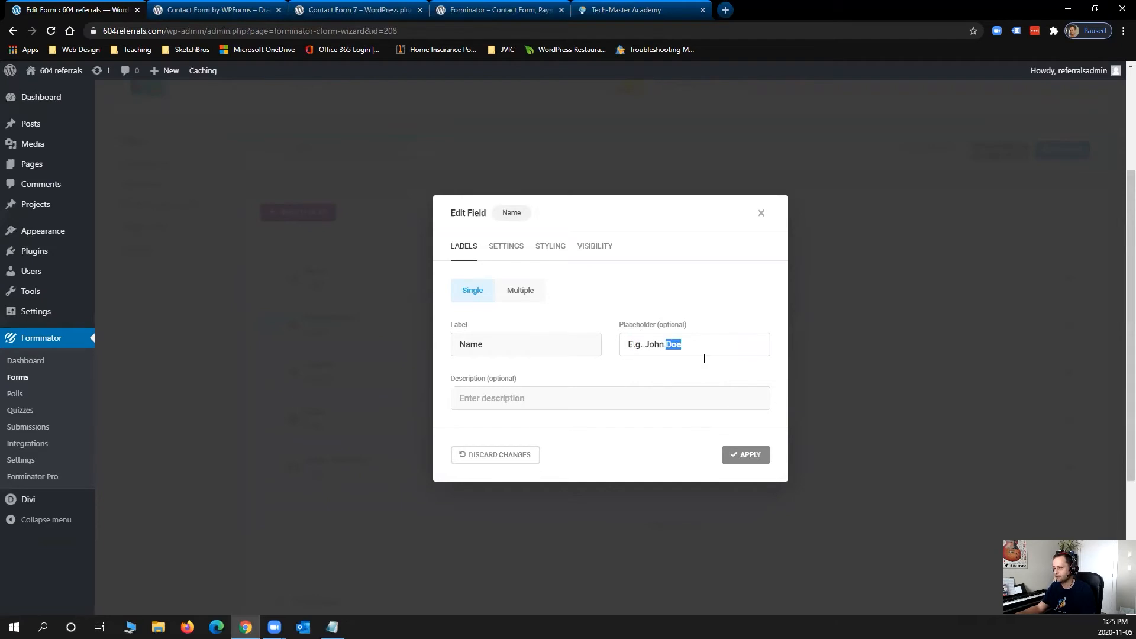
type("Smith")
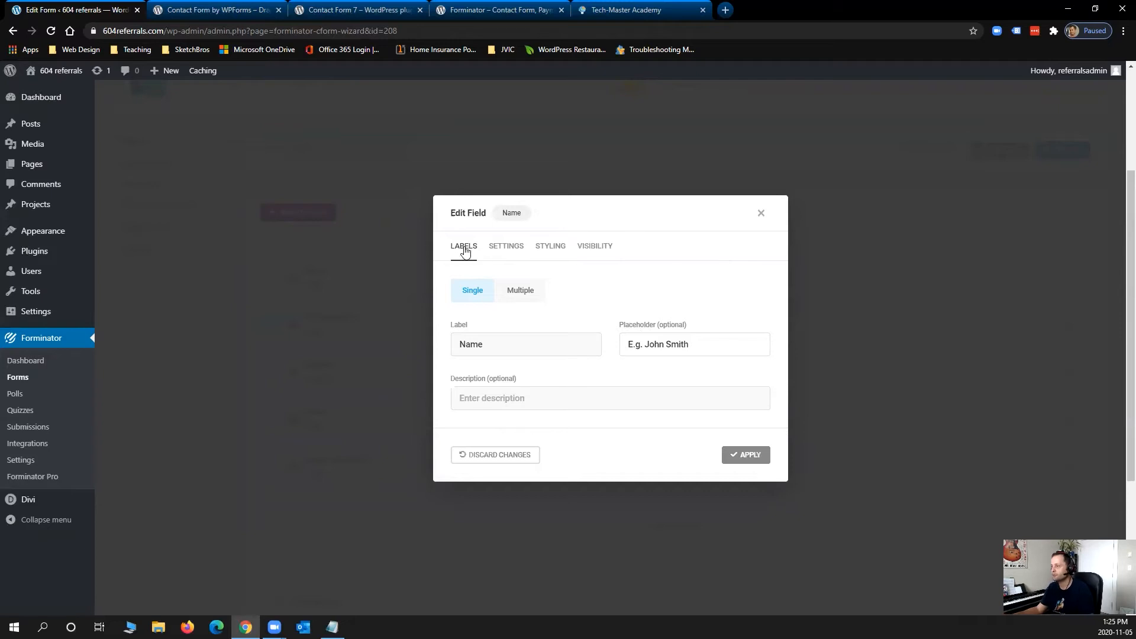
- Make the Name field required, check its visibility rules and apply the field changes
left_click(505, 248)
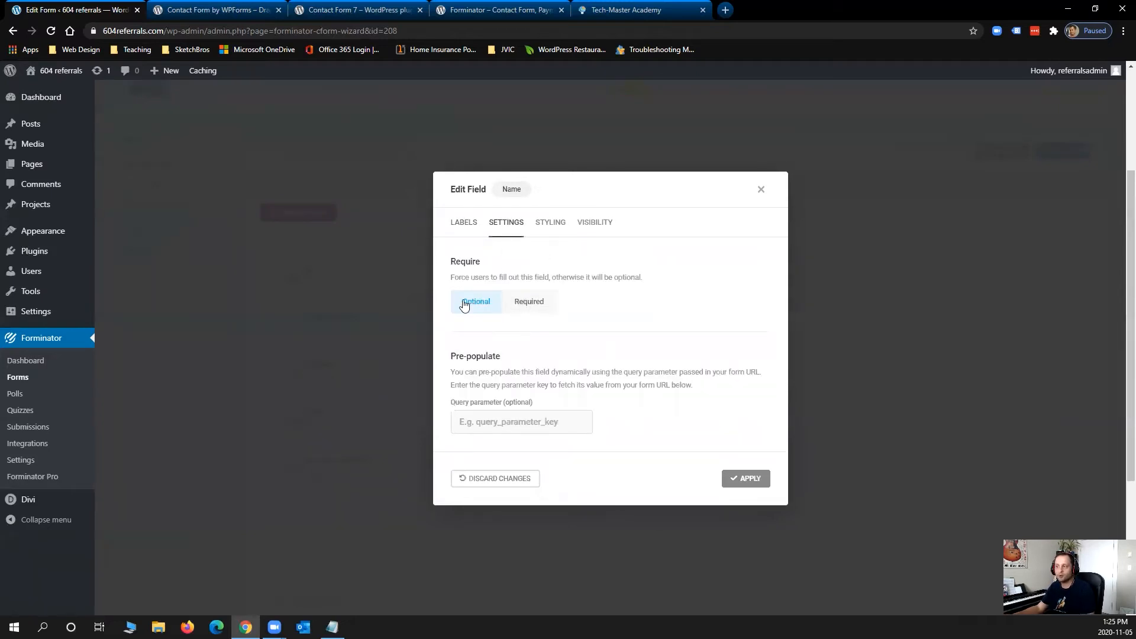
left_click(519, 306)
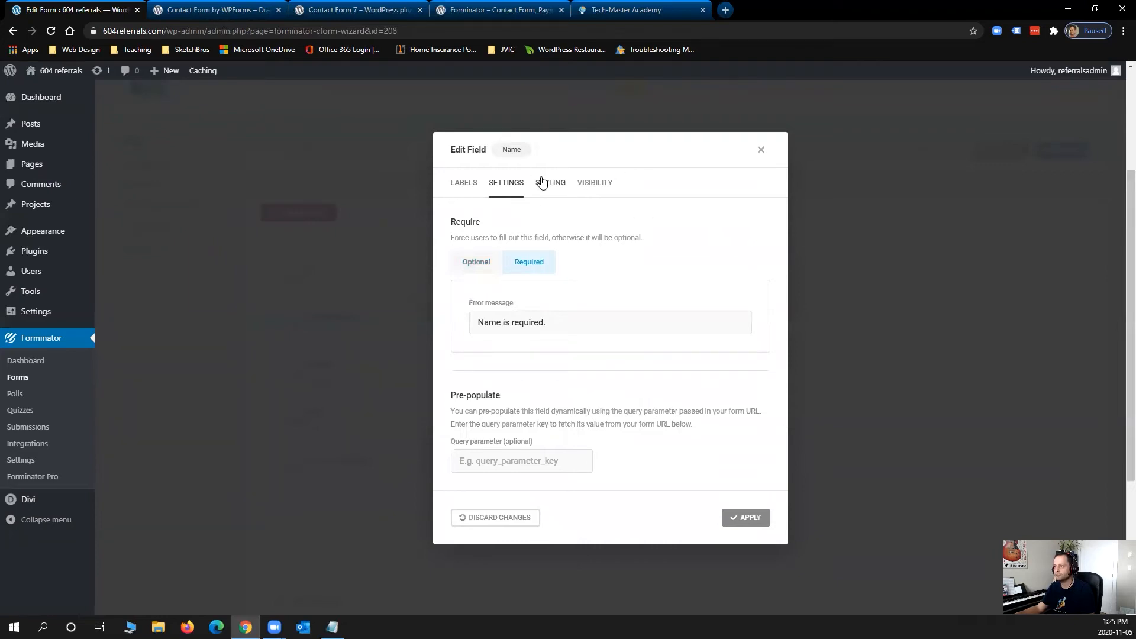
left_click(541, 183)
left_click(591, 282)
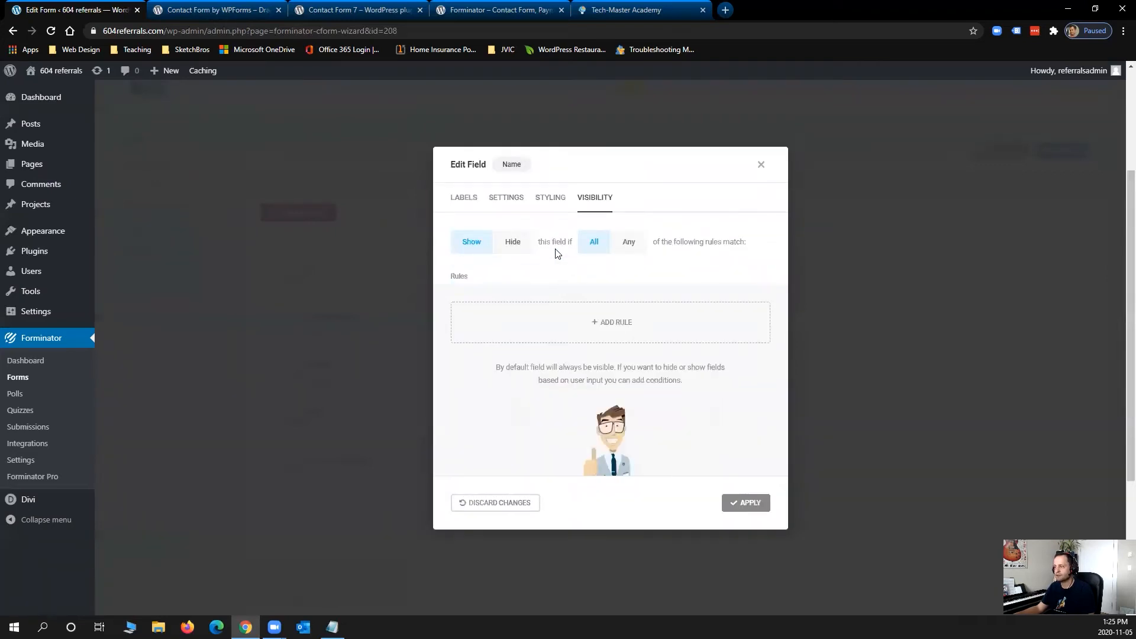
left_click(746, 503)
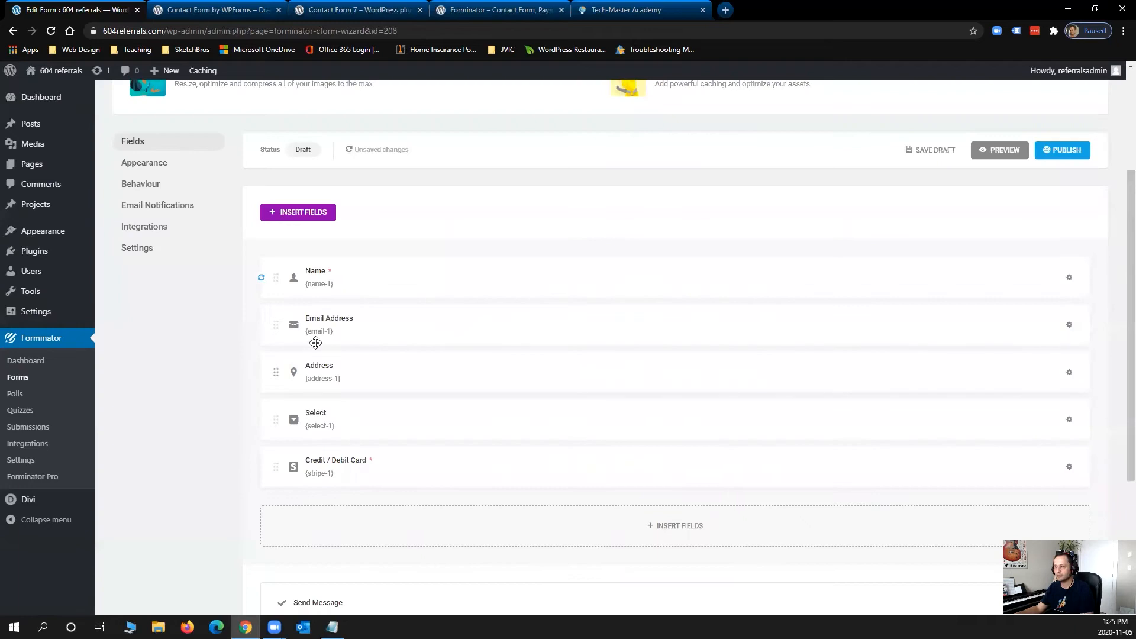
- Make the Email Address field required and apply the change
left_click(1068, 324)
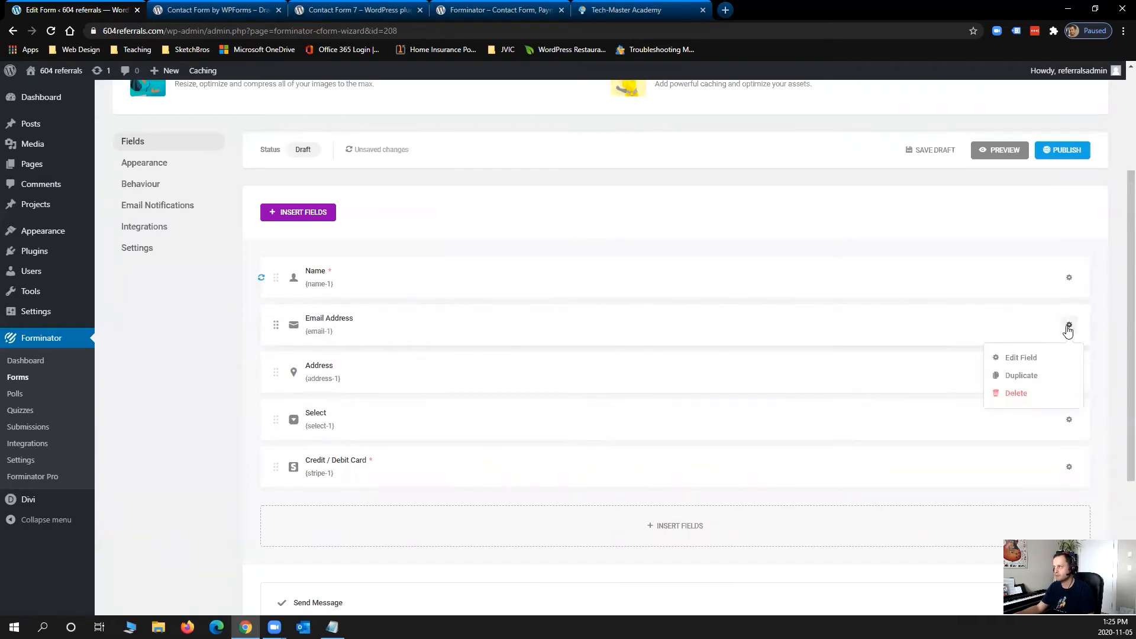
left_click(1037, 357)
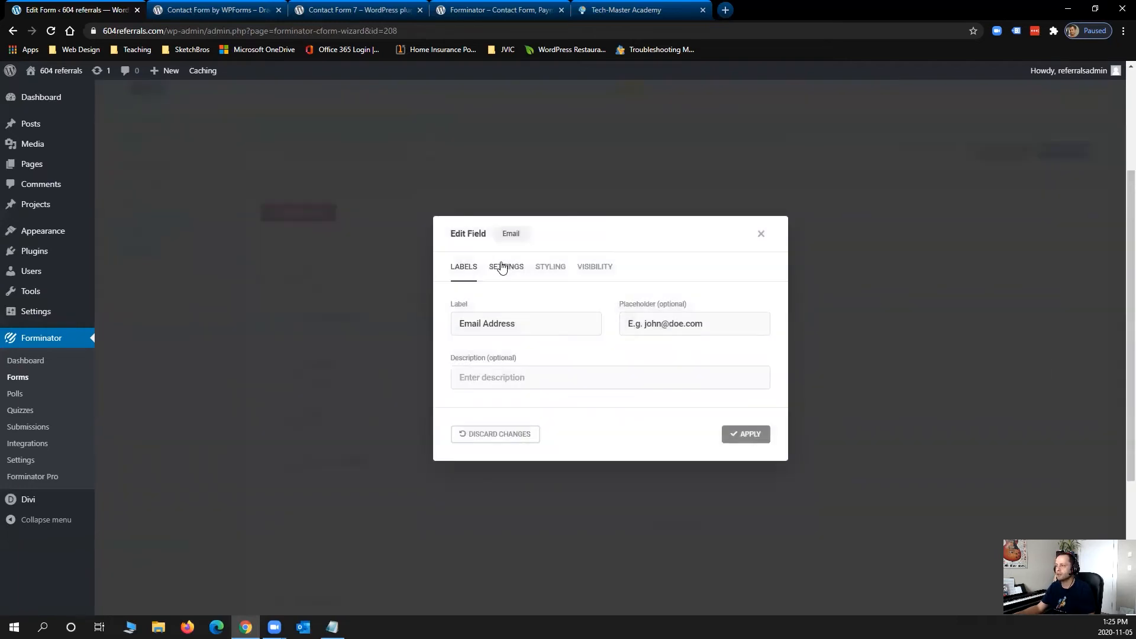
left_click(505, 266)
left_click(529, 256)
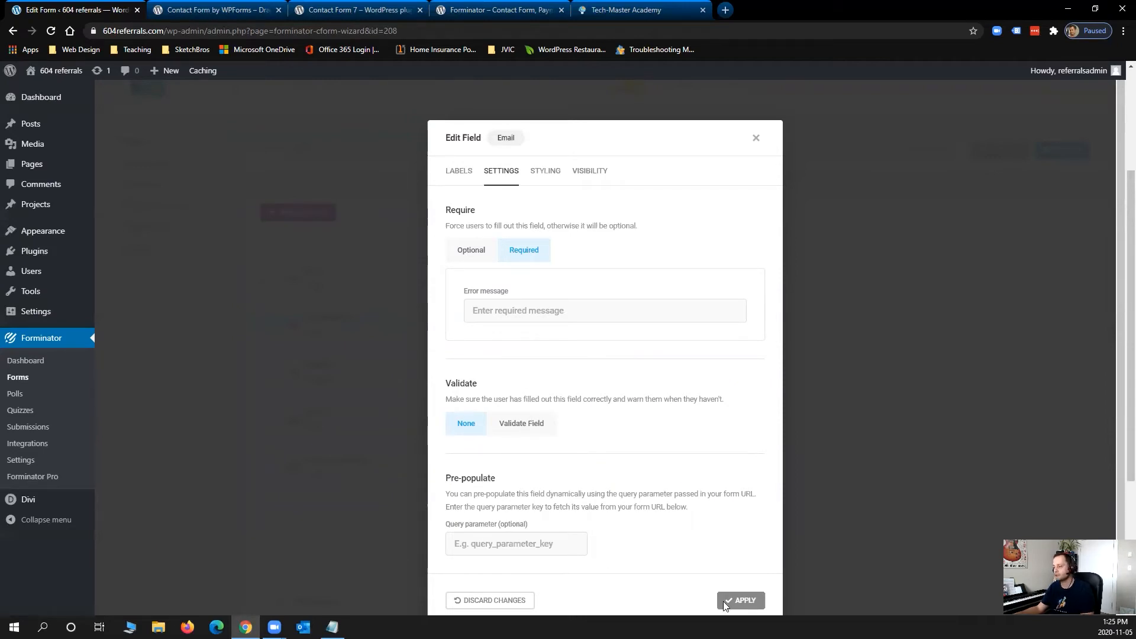
left_click(739, 600)
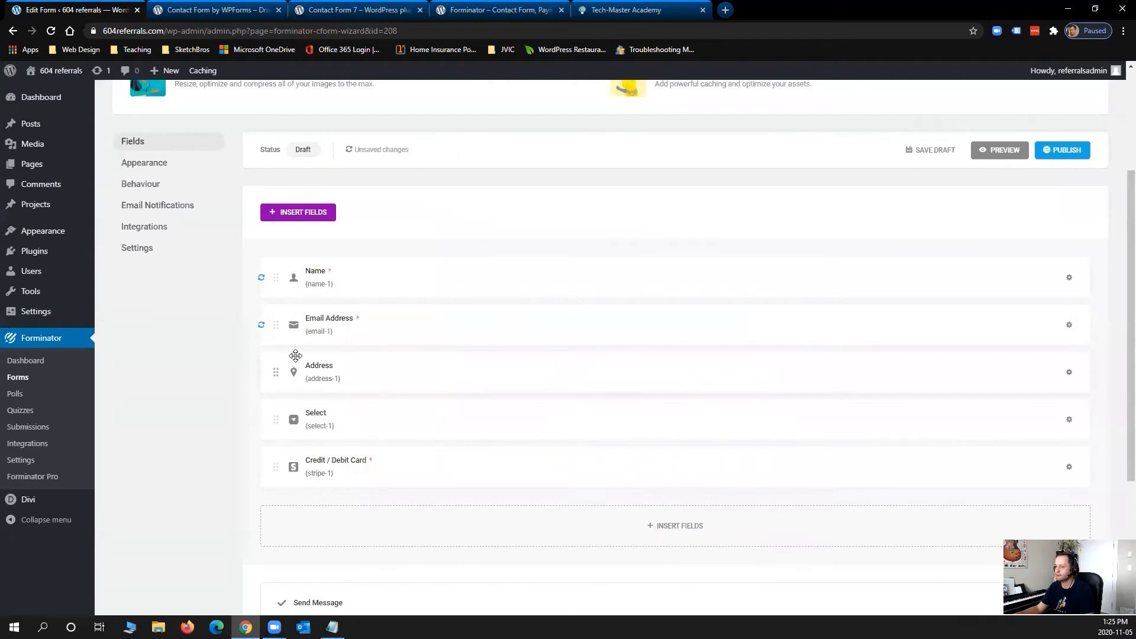
- Edit the Address field and disable its "Apartment, suite, etc." line
left_click(1068, 379)
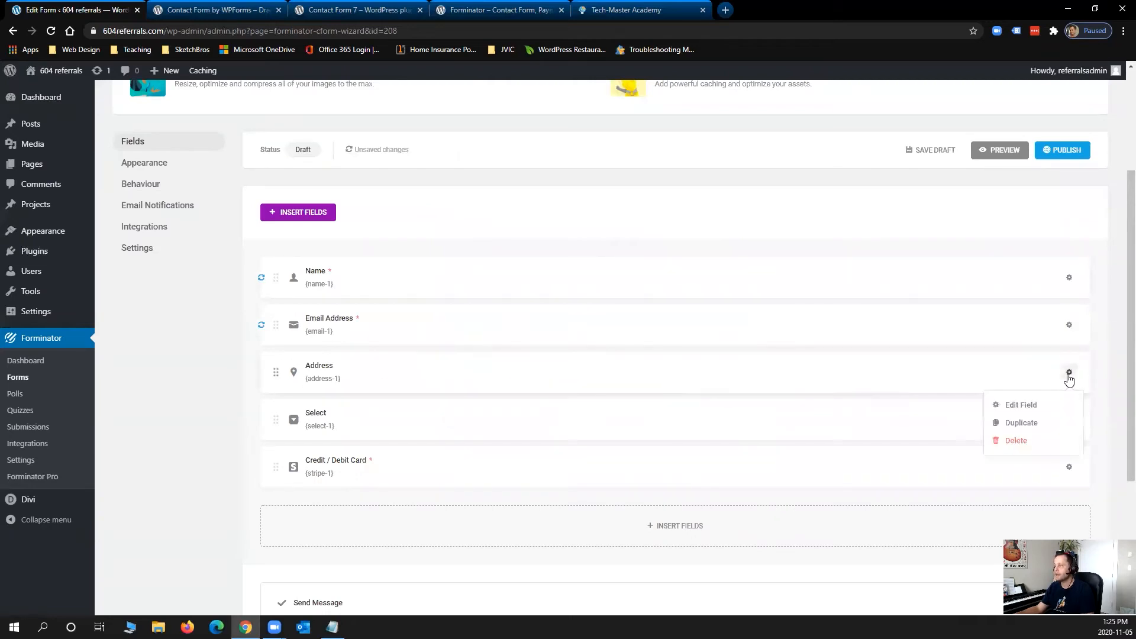
left_click(1026, 405)
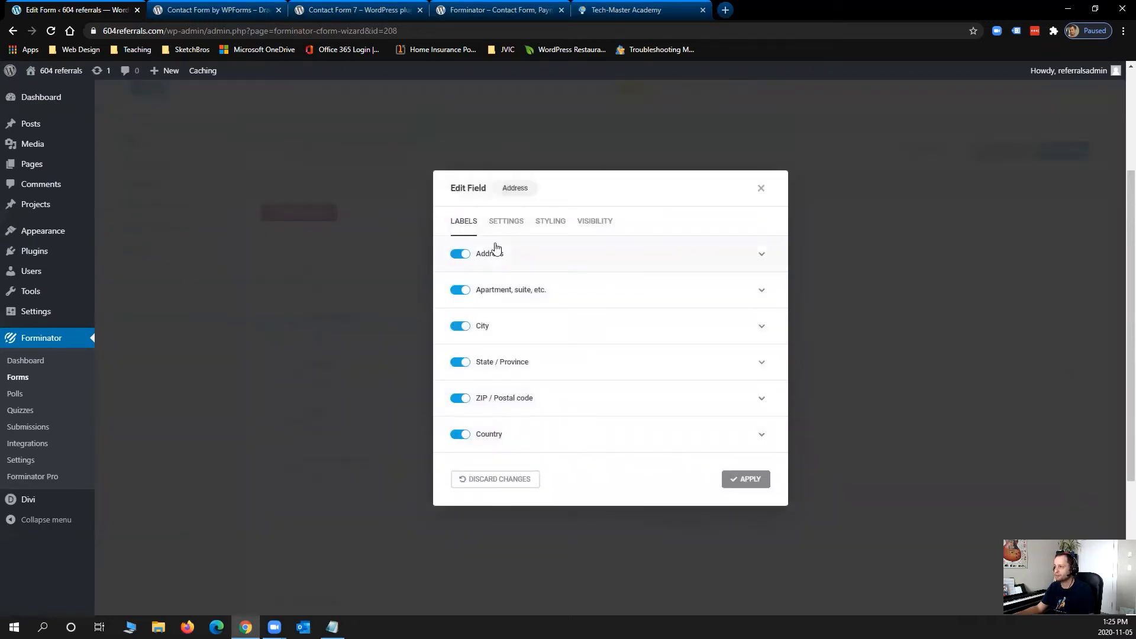
left_click(464, 291)
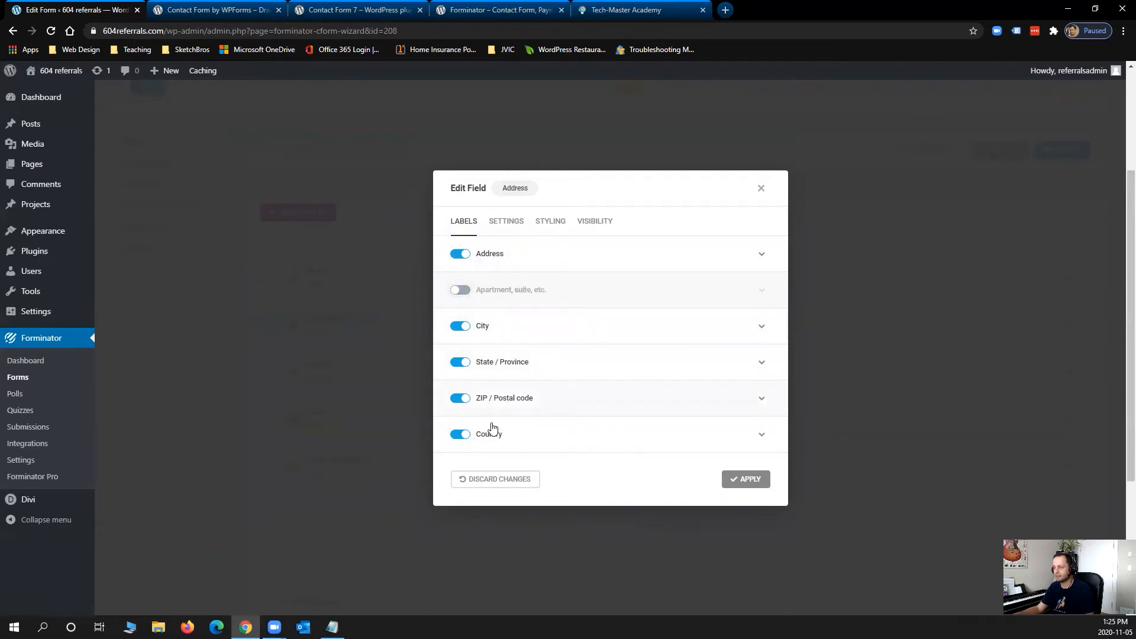
- Make the Address, City, State / Province and ZIP / Postal code parts required and apply the Address field changes
left_click(506, 222)
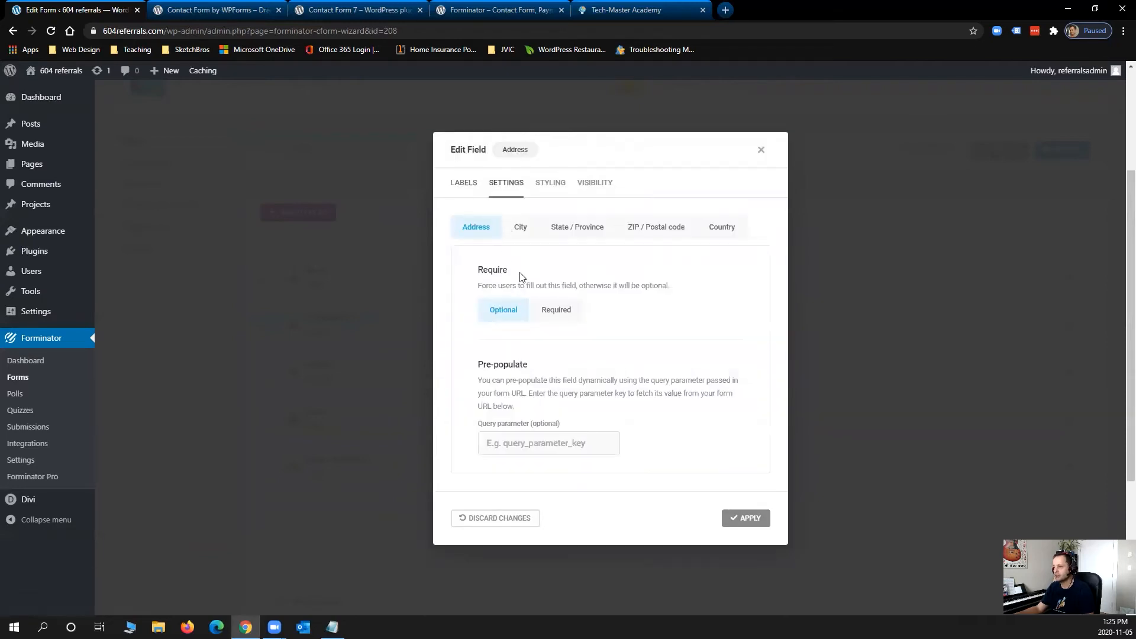
left_click(569, 312)
left_click(520, 225)
left_click(564, 309)
left_click(577, 218)
left_click(556, 312)
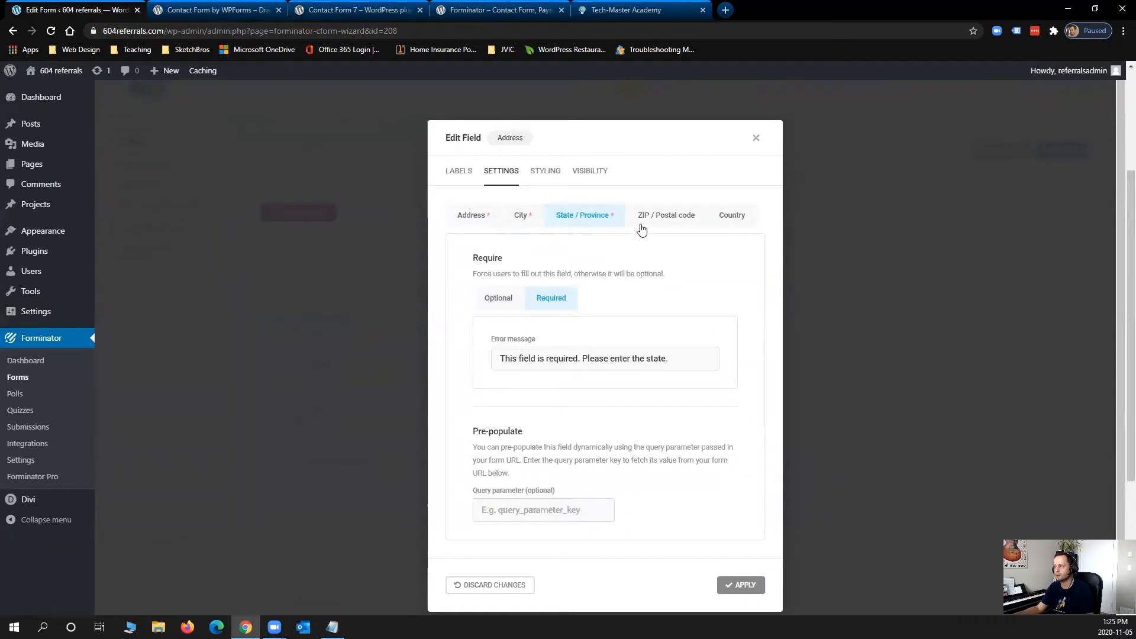
left_click(658, 223)
left_click(552, 310)
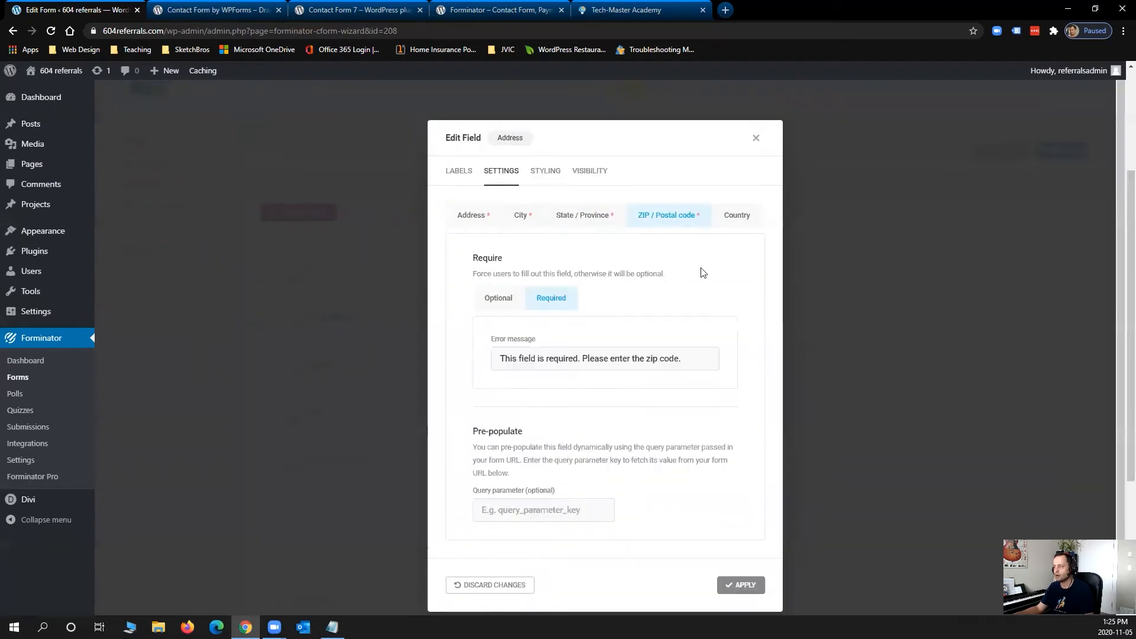
left_click(737, 218)
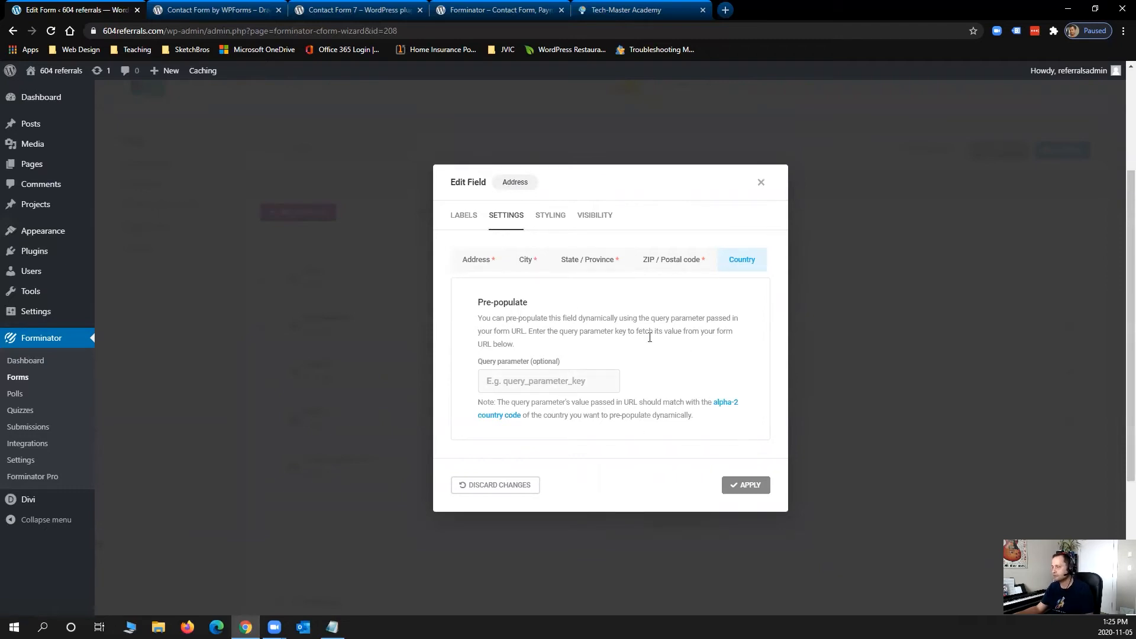
left_click(748, 486)
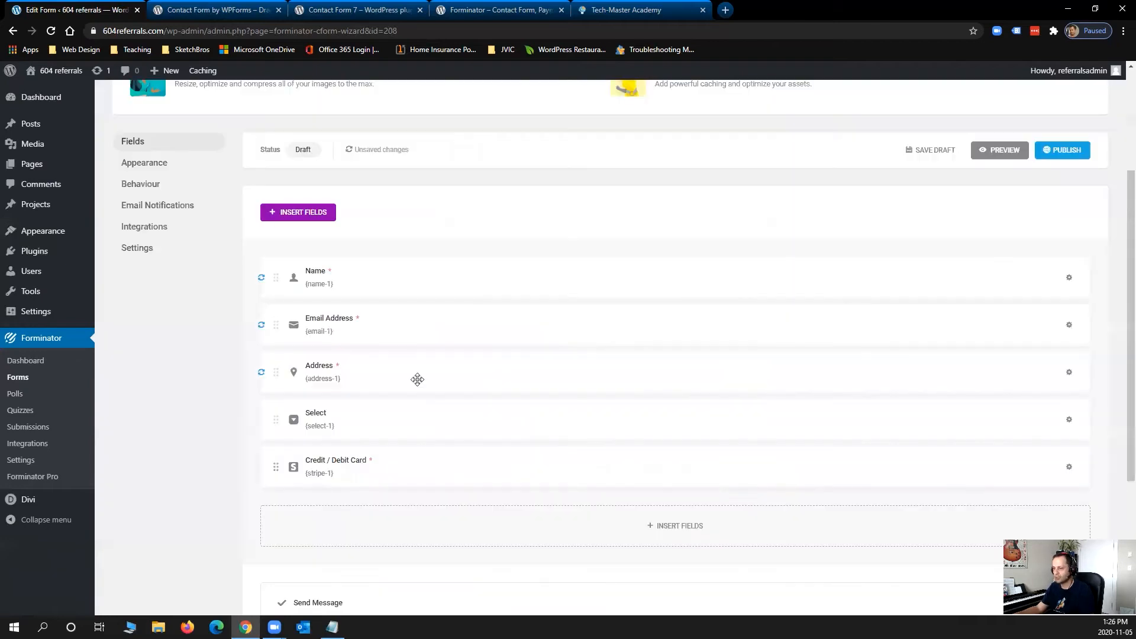
- Edit the Select field and set its label to "Which one of our products attracted you?"
left_click(1068, 419)
left_click(1026, 453)
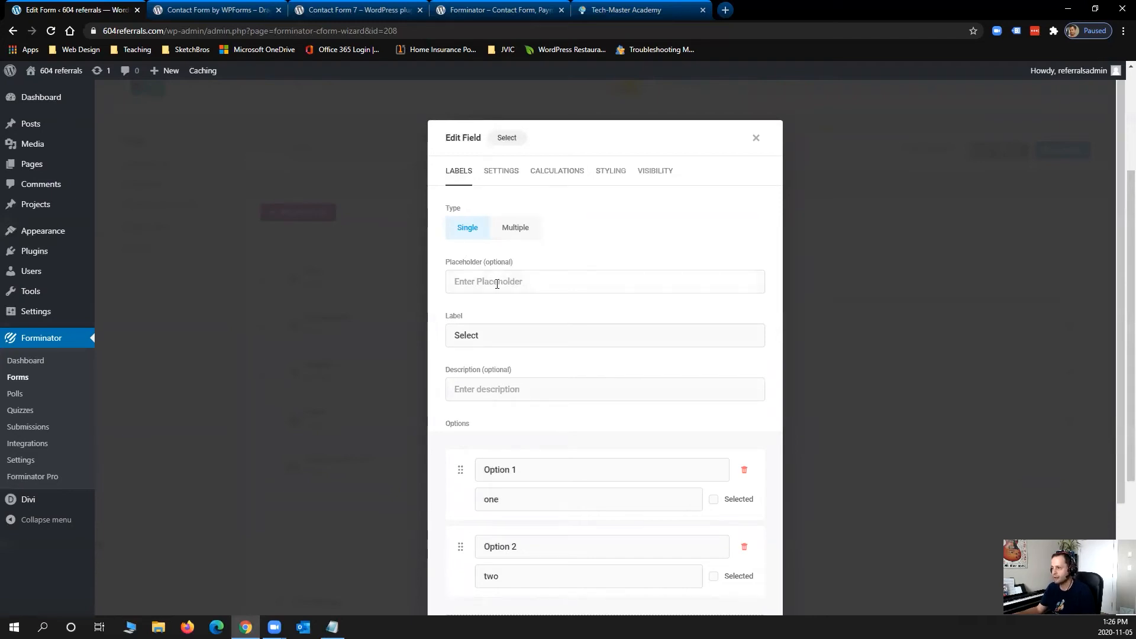
left_click_drag(497, 337, 407, 331)
type("Whi")
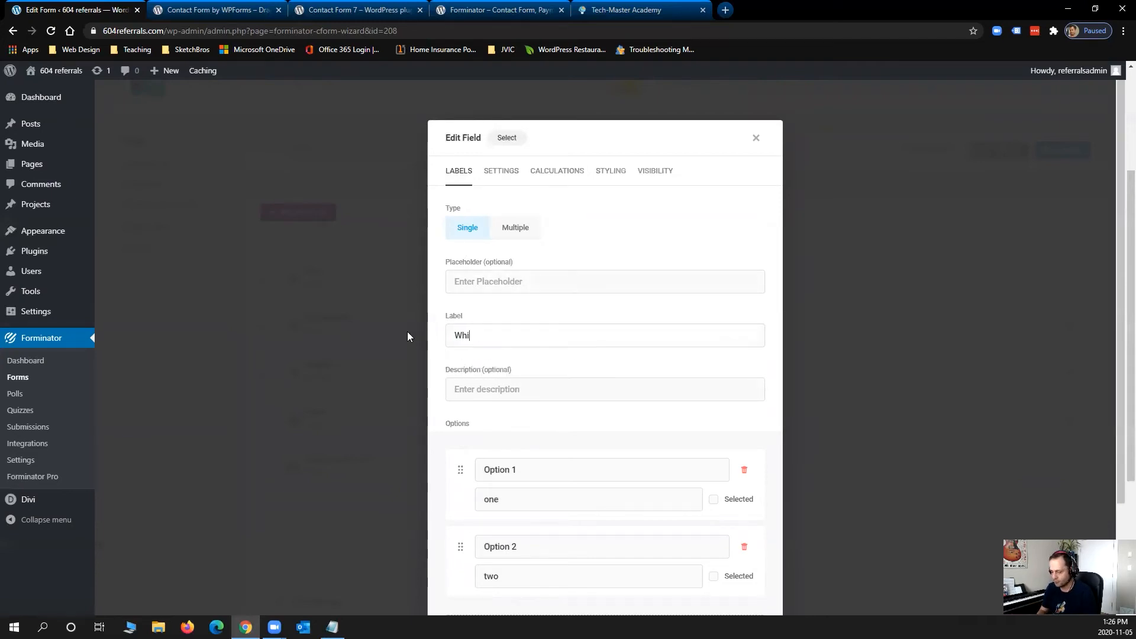
type("ch one of our ")
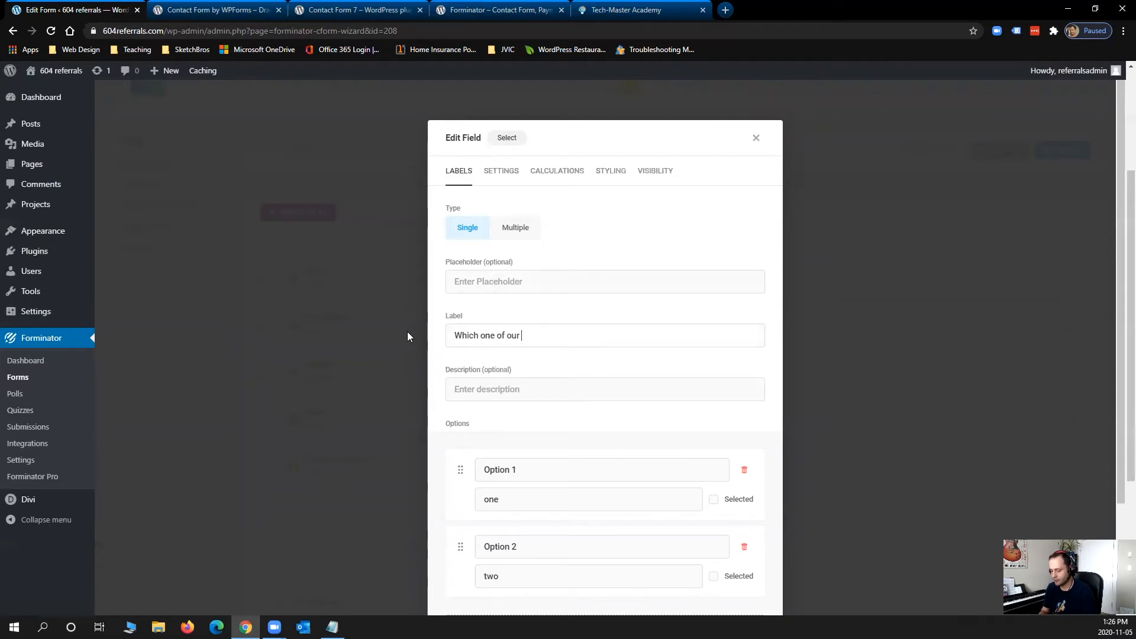
type("products ")
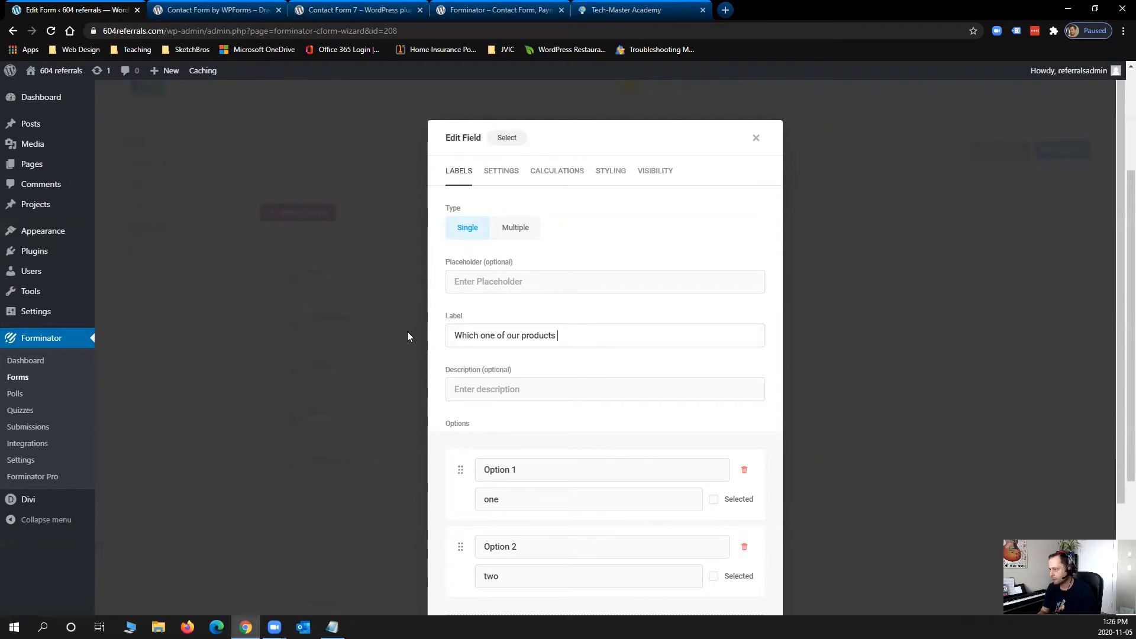
type("attracty")
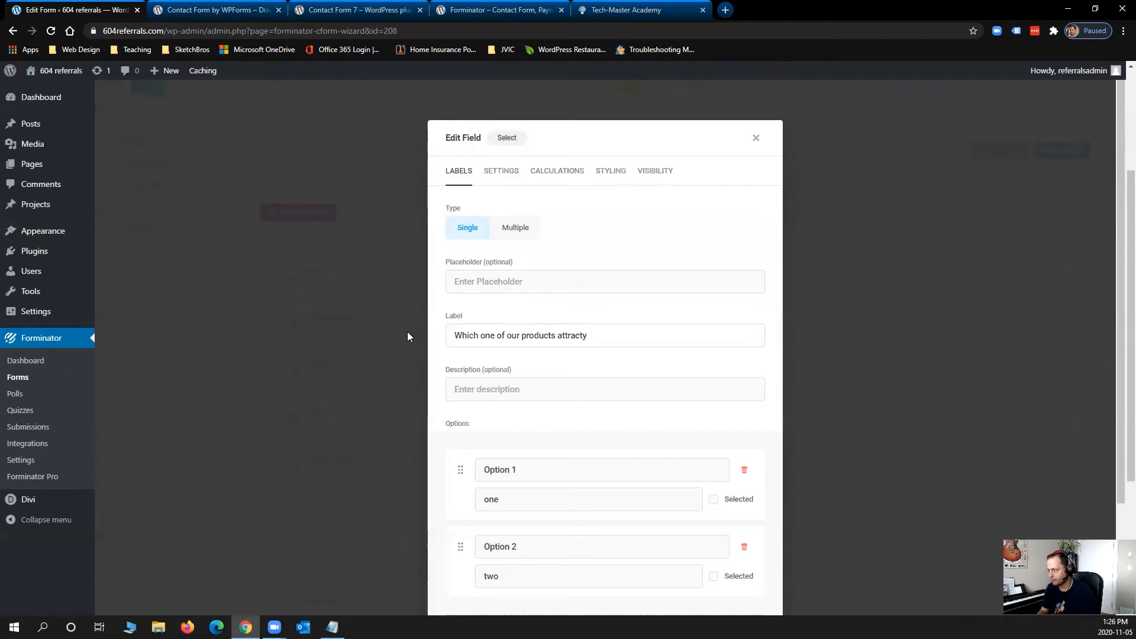
key("BackSpace")
type("ed you?")
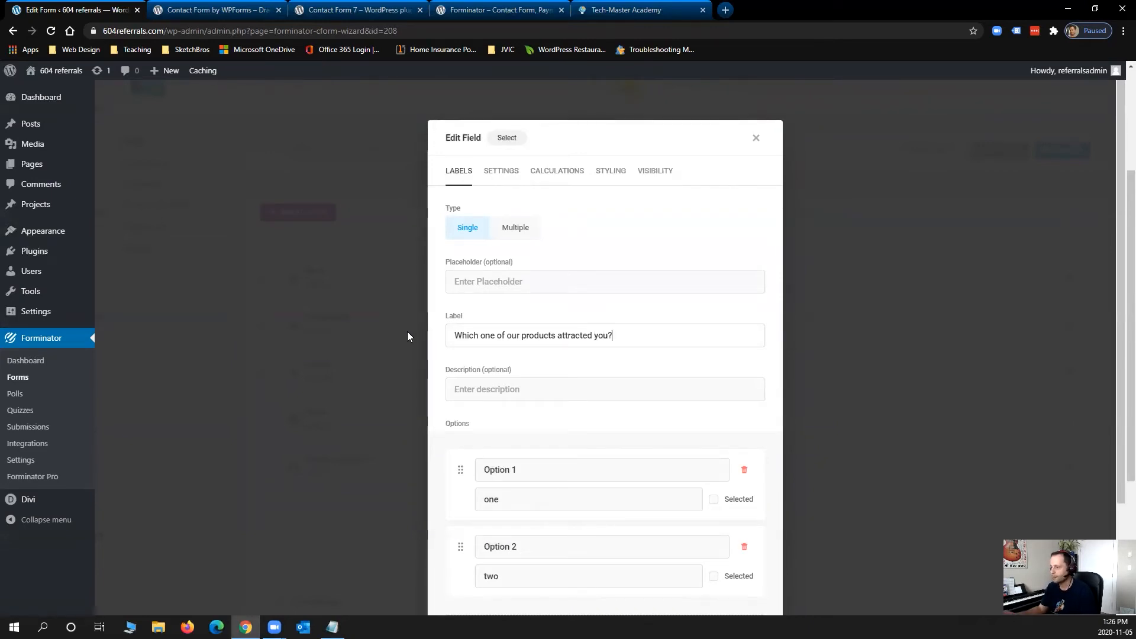
- Set the first two options to "Chocolate" with value "chocolate" and "Pasteries" with value "pasteries"
left_click_drag(529, 471, 435, 475)
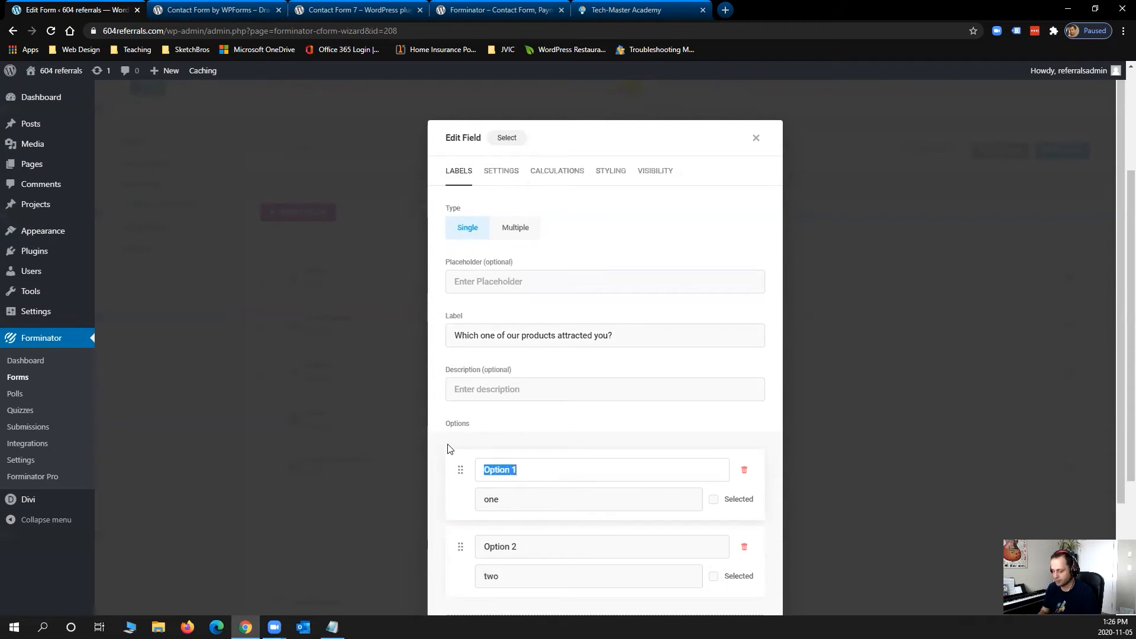
type("Chocolate")
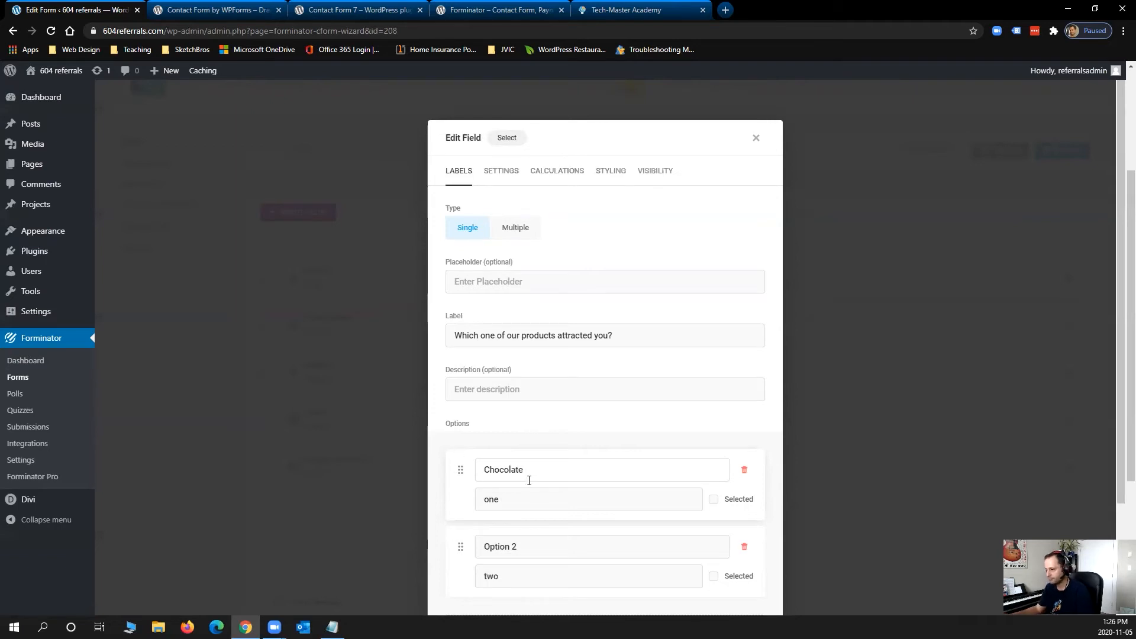
left_click(540, 499)
triple_click(539, 546)
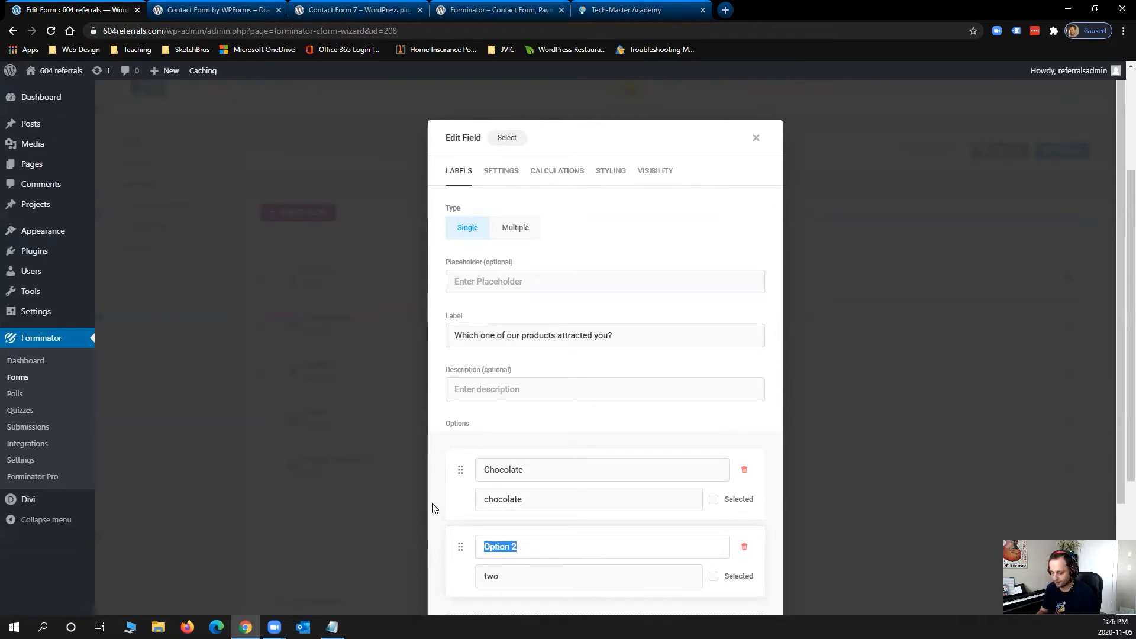
type("Paste")
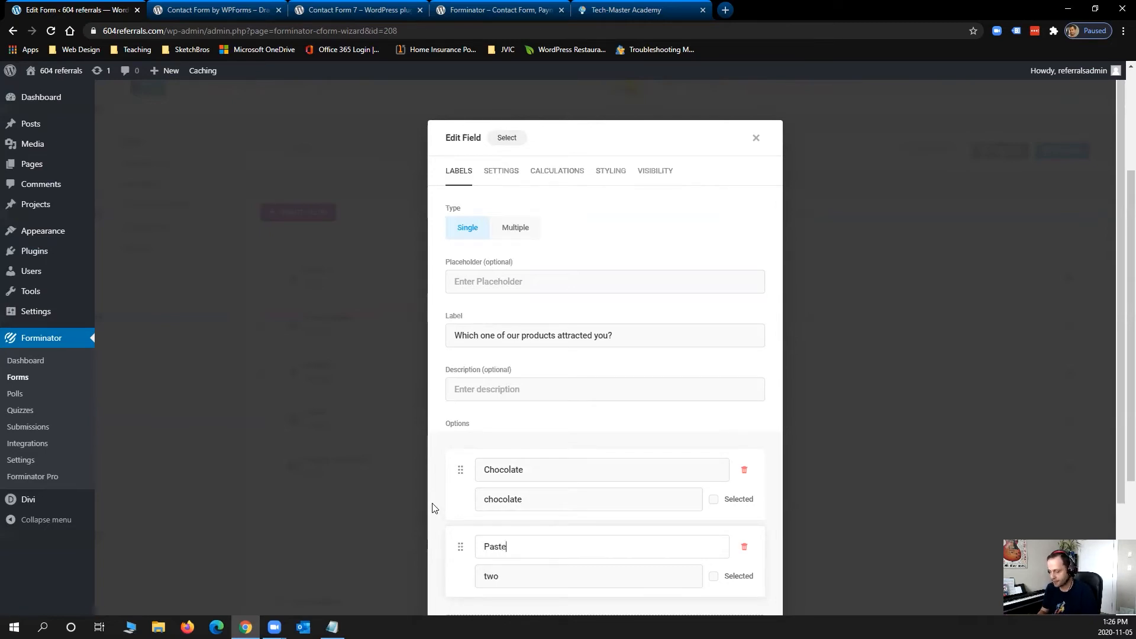
key("ctrl+a")
type("pasteries")
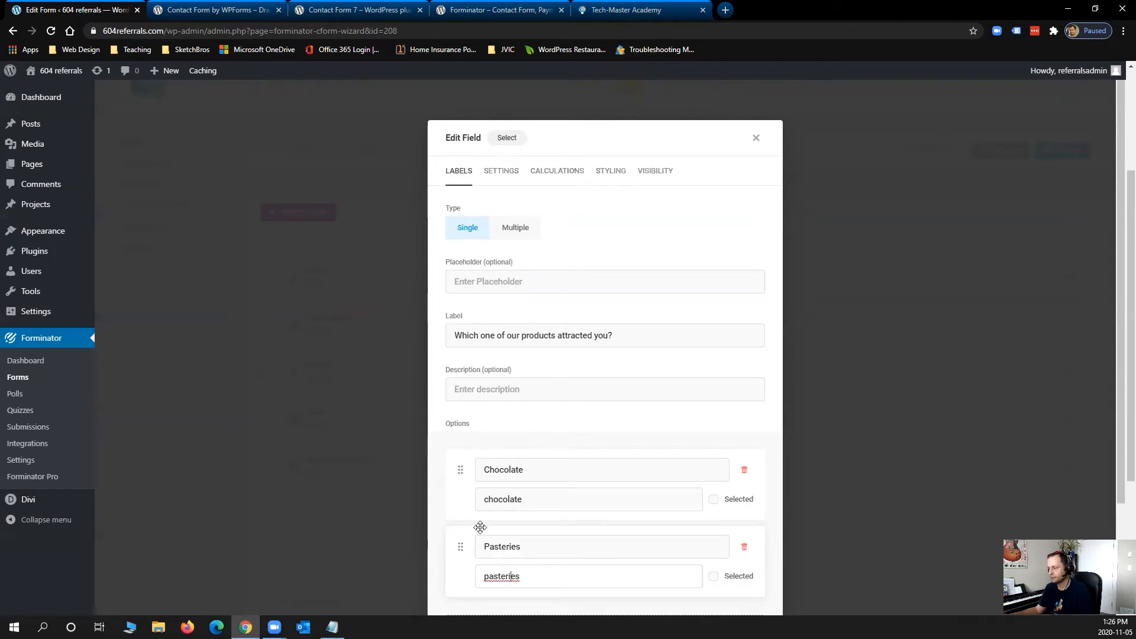
- Add a third option labelled "Candies" with value "candies" and apply the Select field changes
scroll(591, 532, "down", 2)
left_click(588, 517)
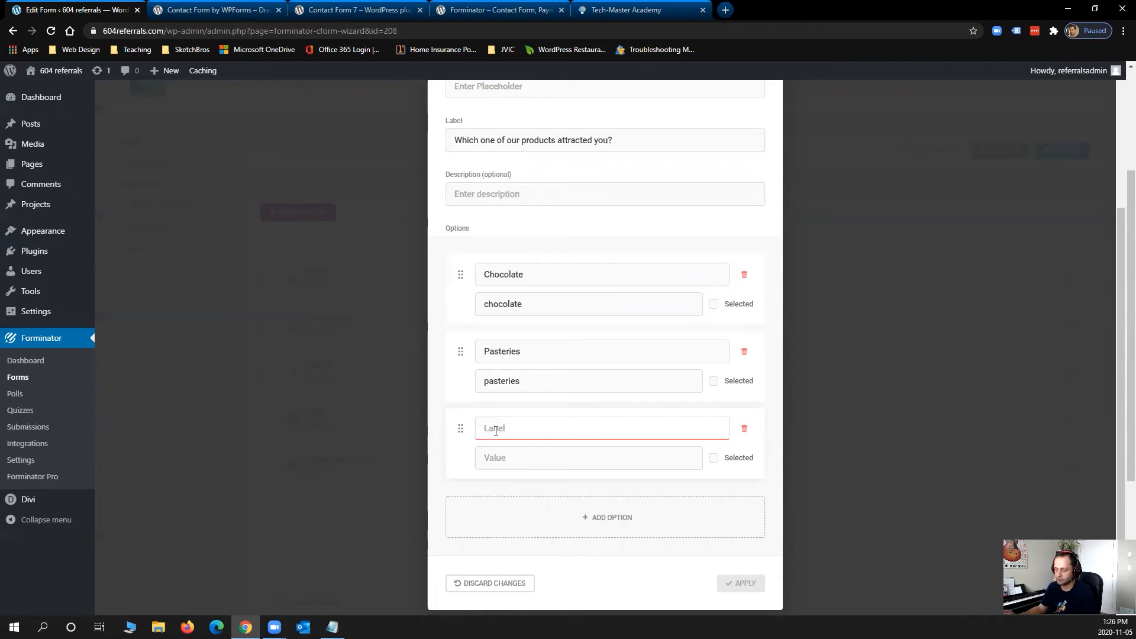
type("Candies")
left_click(500, 459)
type("candies")
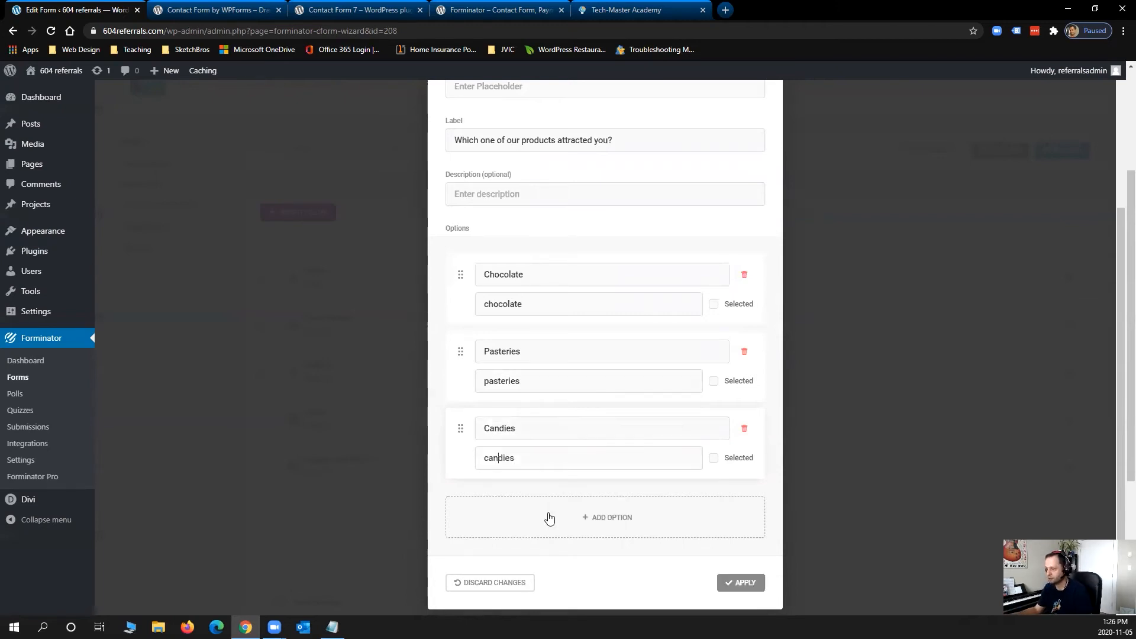
left_click(733, 587)
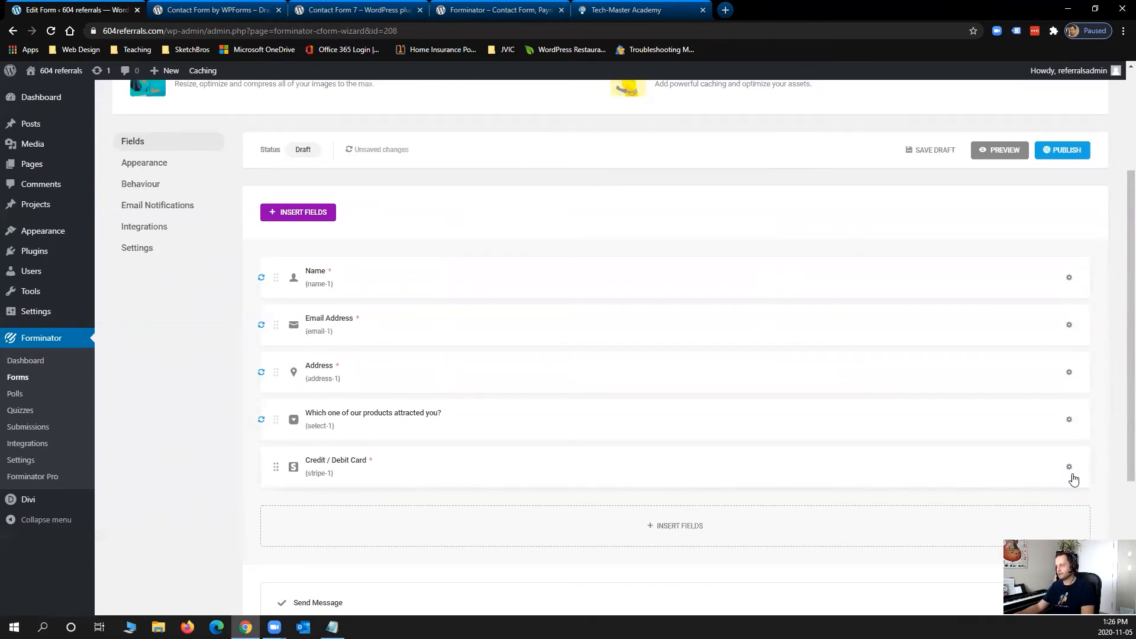
- Open the Credit / Debit Card field's payment settings and follow the link for connecting a Stripe account
left_click(1069, 469)
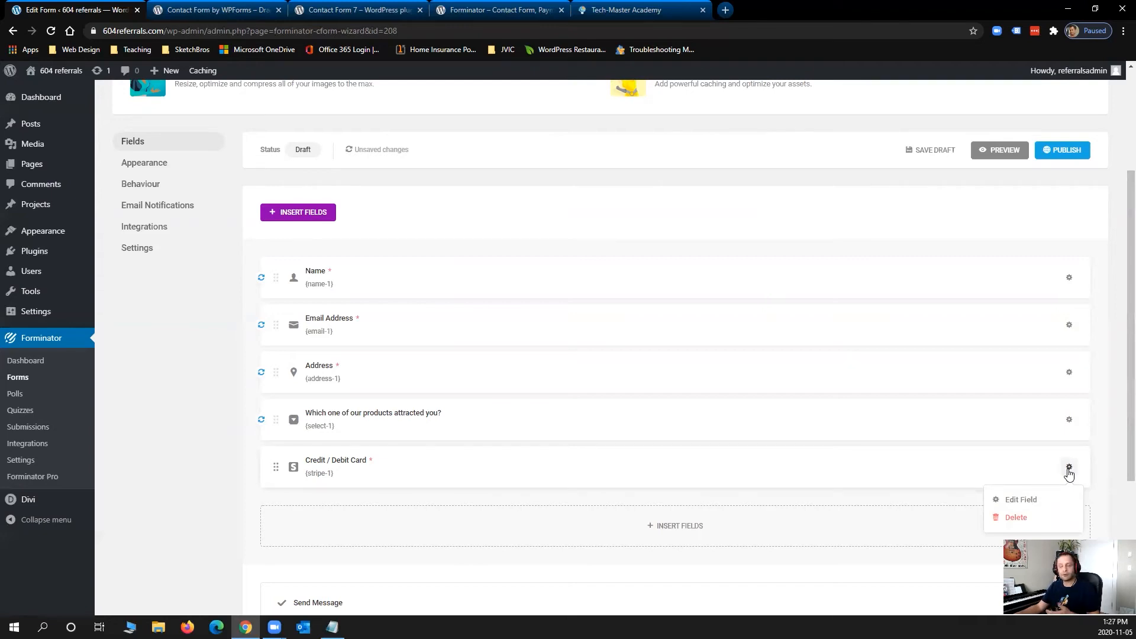
left_click(1022, 503)
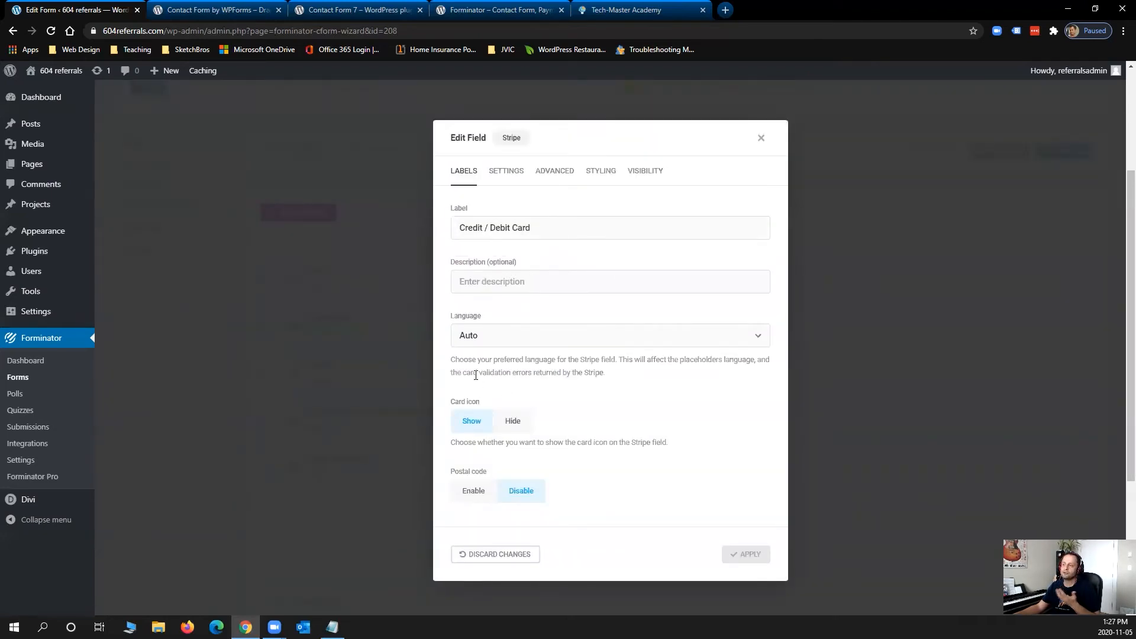
left_click(511, 173)
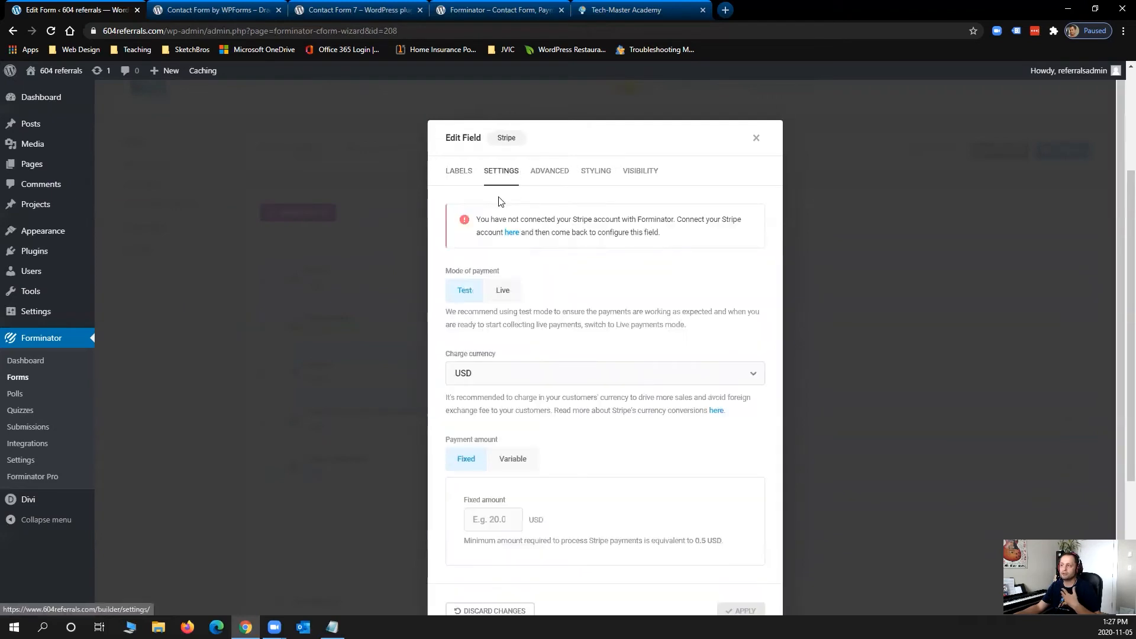
left_click(512, 232)
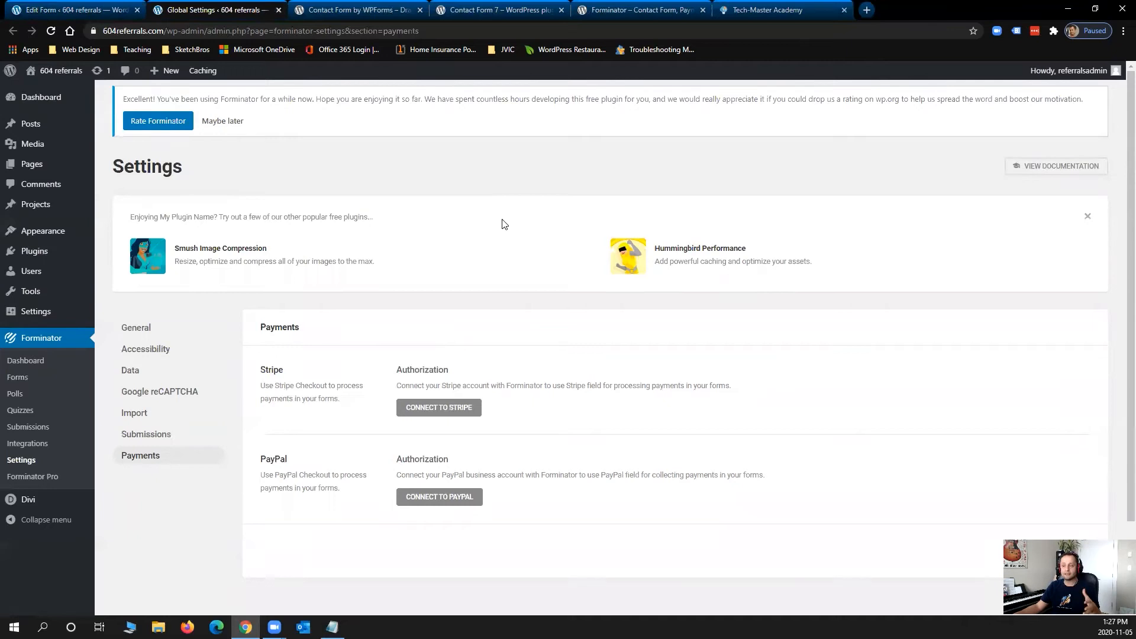
- Examine the Stripe and PayPal account connection forms, closing each without entering any keys
left_click(435, 409)
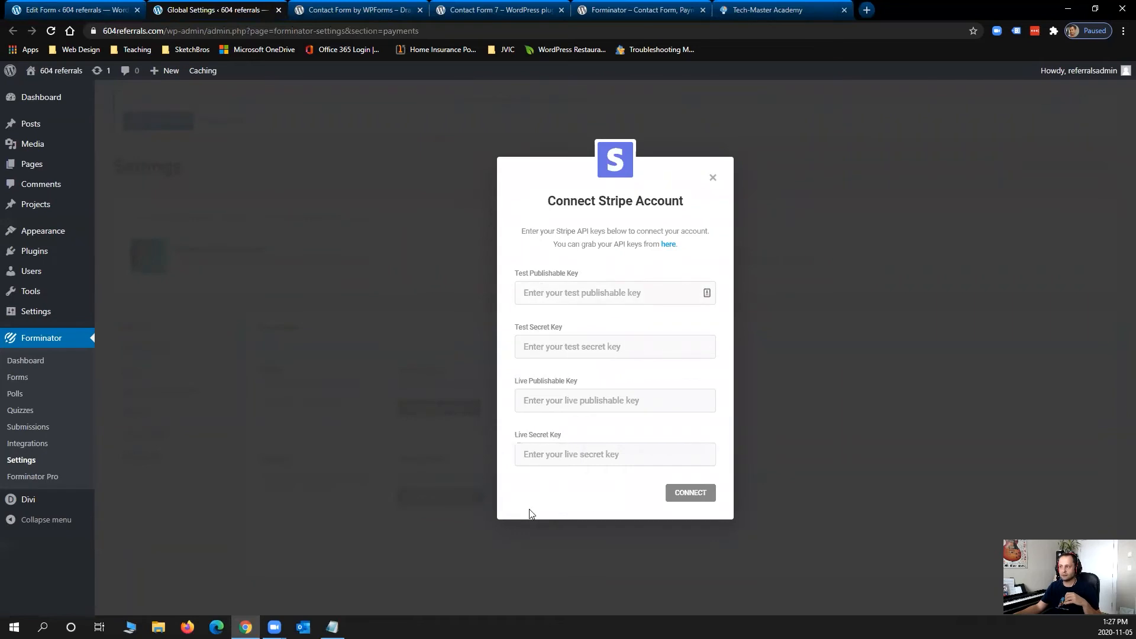
left_click(712, 178)
left_click(419, 501)
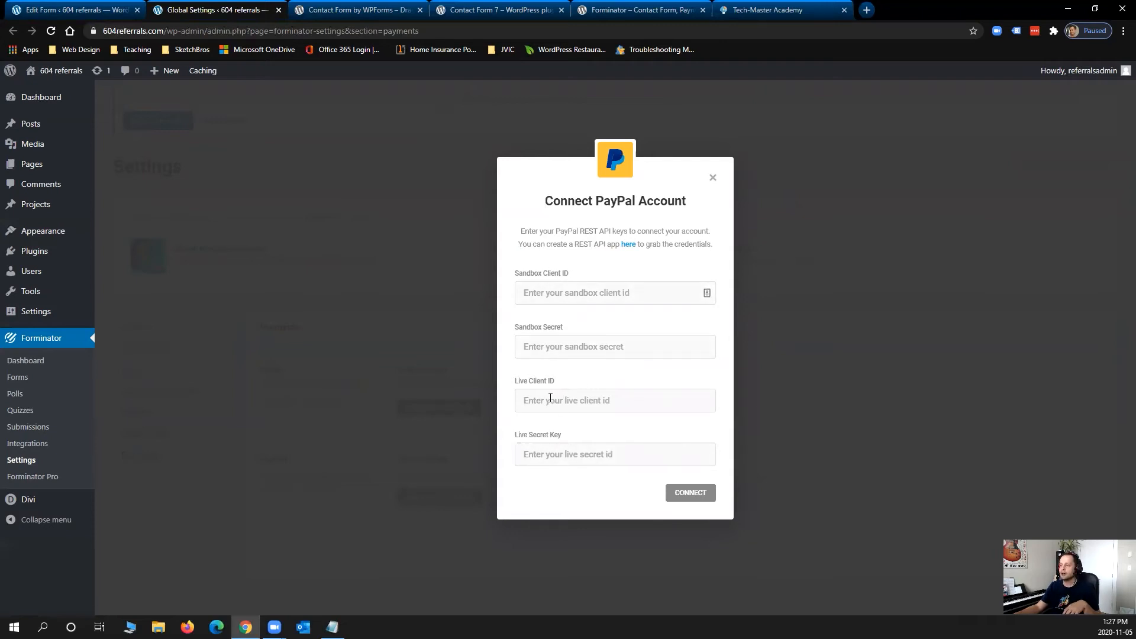
left_click(712, 177)
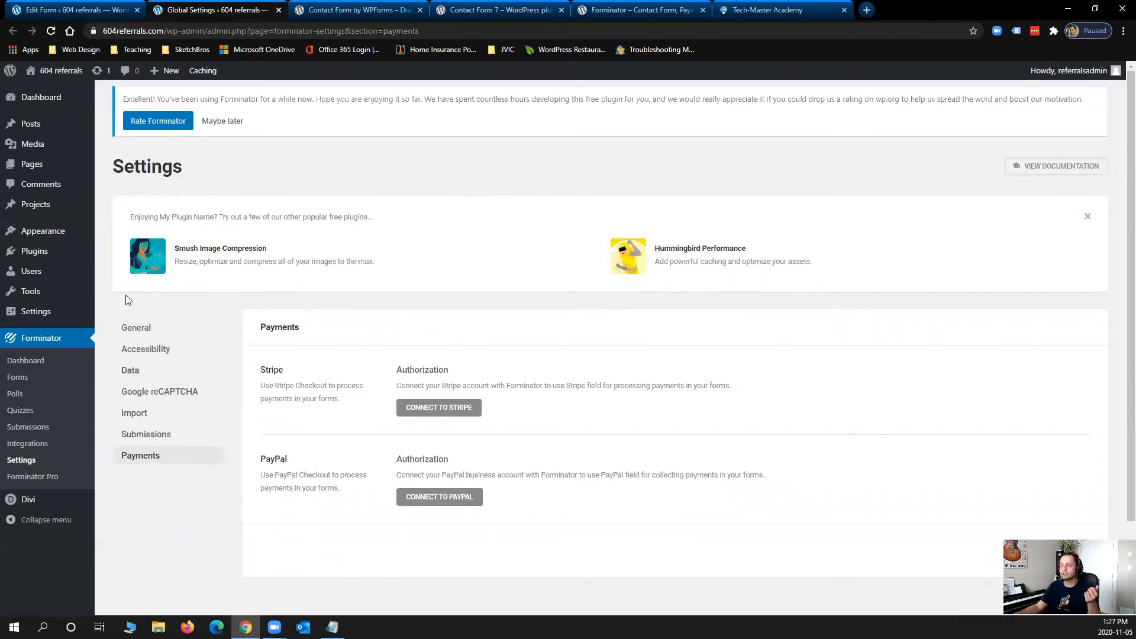
- Return to the Stripe field, try fixed 25 USD and variable payment amounts, and close the field editor
key("ctrl+shift+Tab")
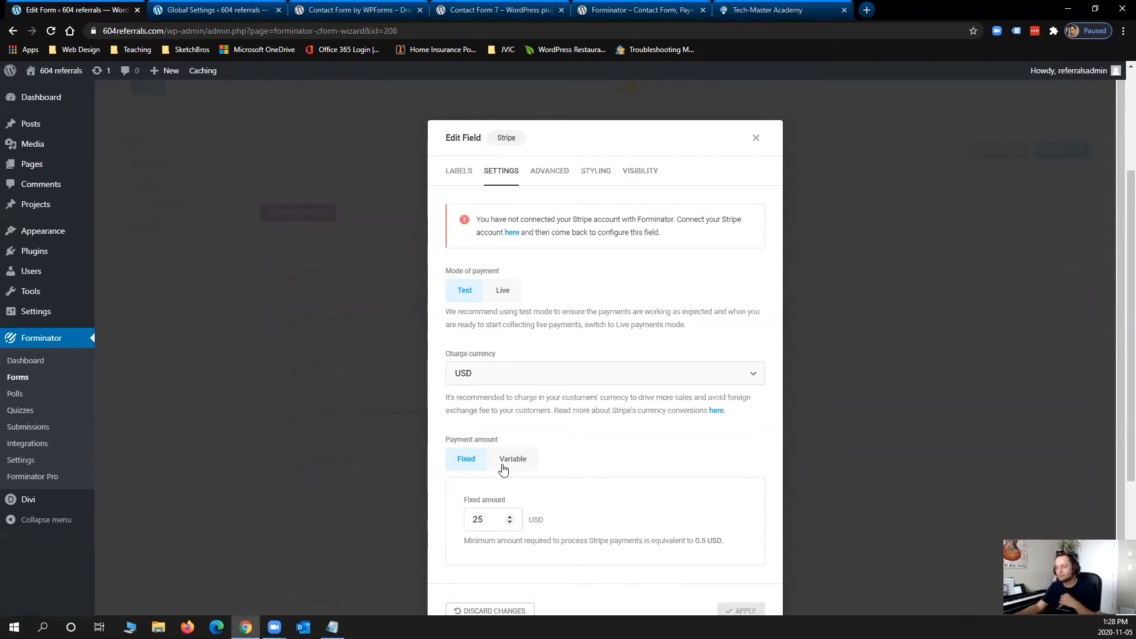
right_click(503, 469)
left_click(517, 474)
left_click(515, 461)
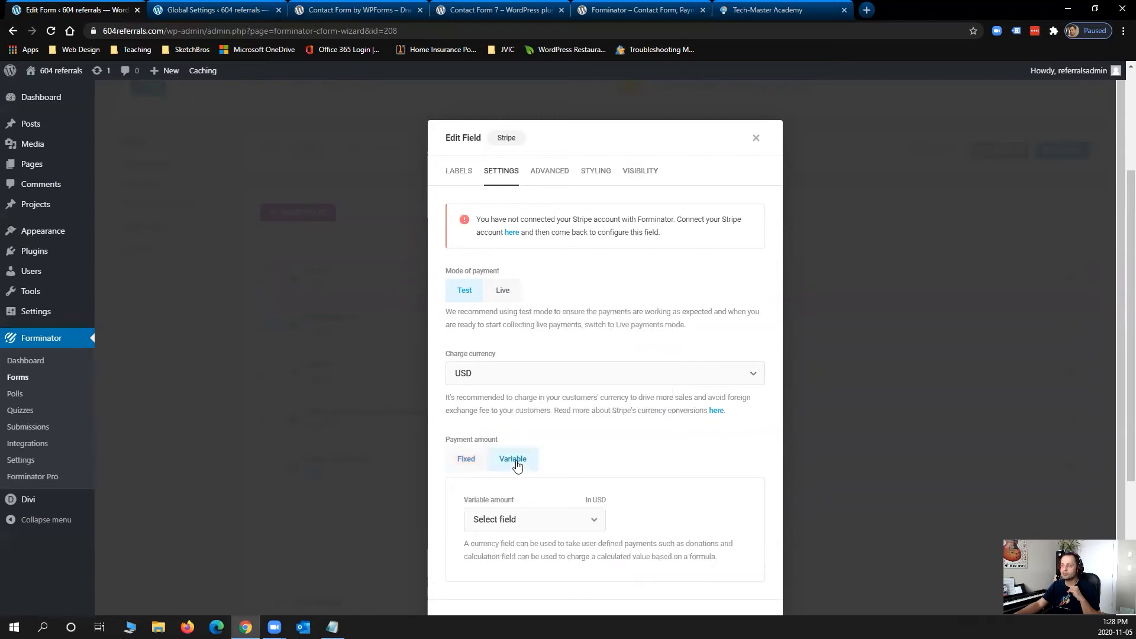
left_click(497, 527)
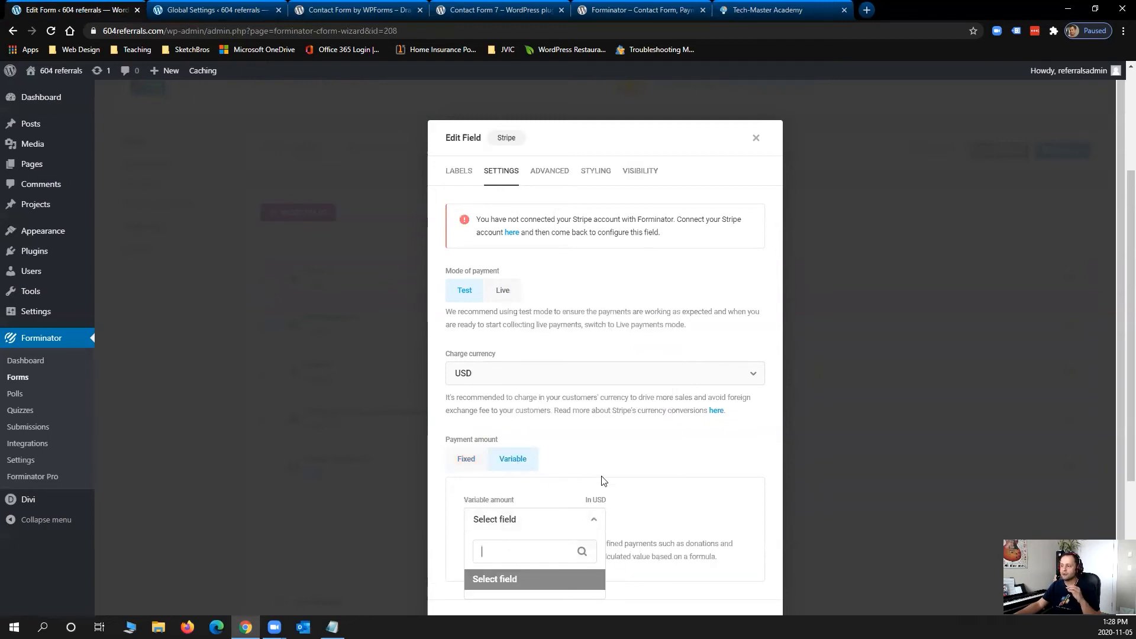
left_click(611, 438)
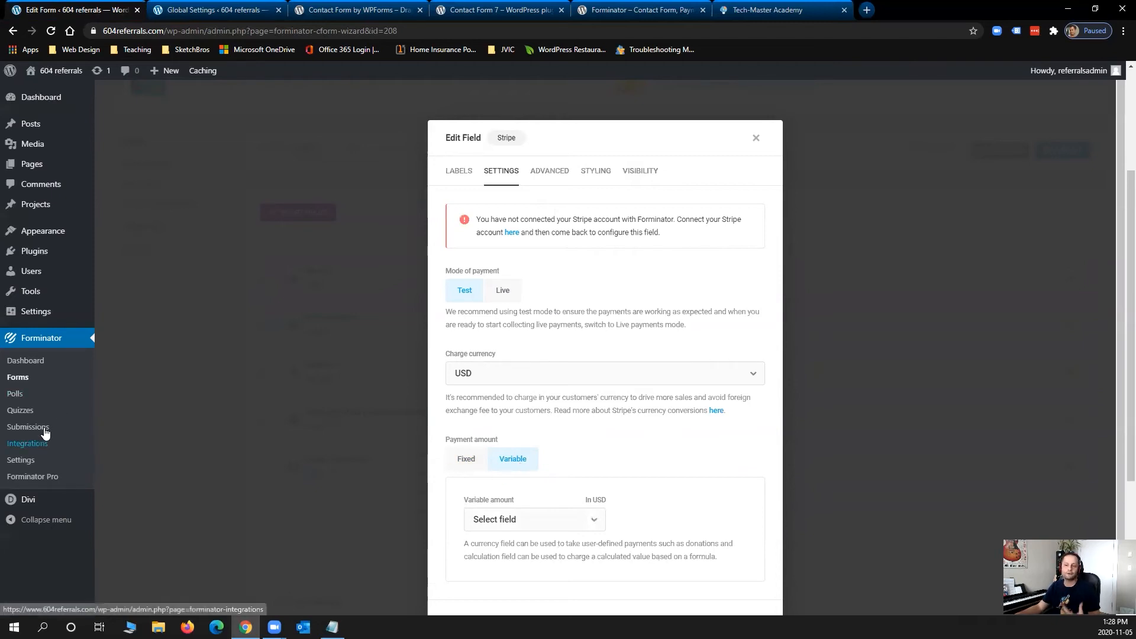
left_click(466, 462)
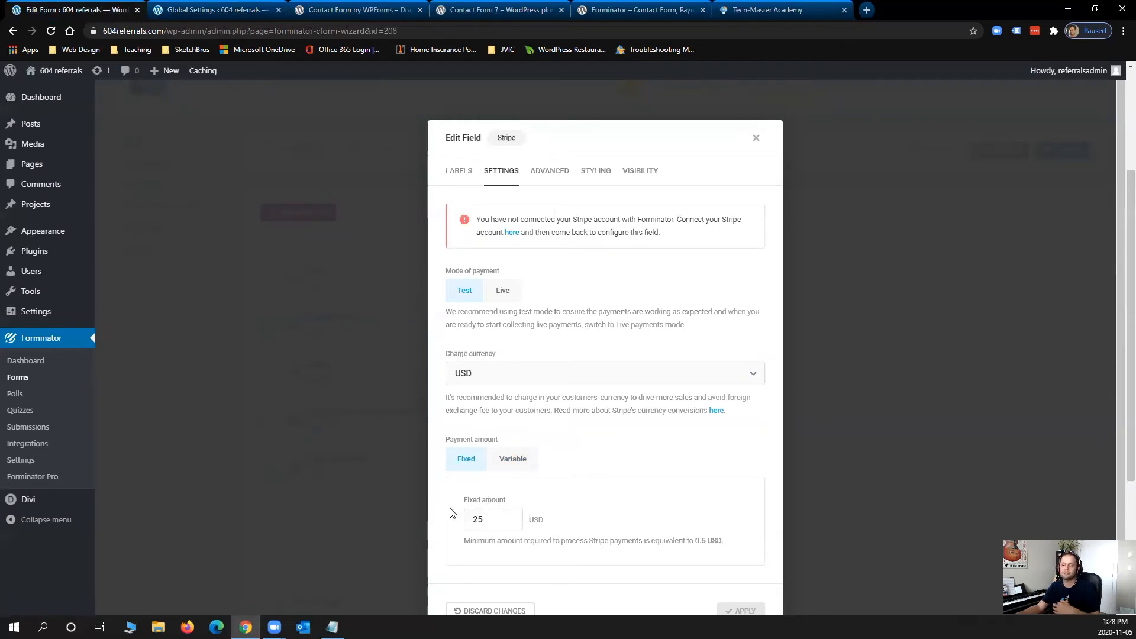
scroll(562, 493, "down", 1)
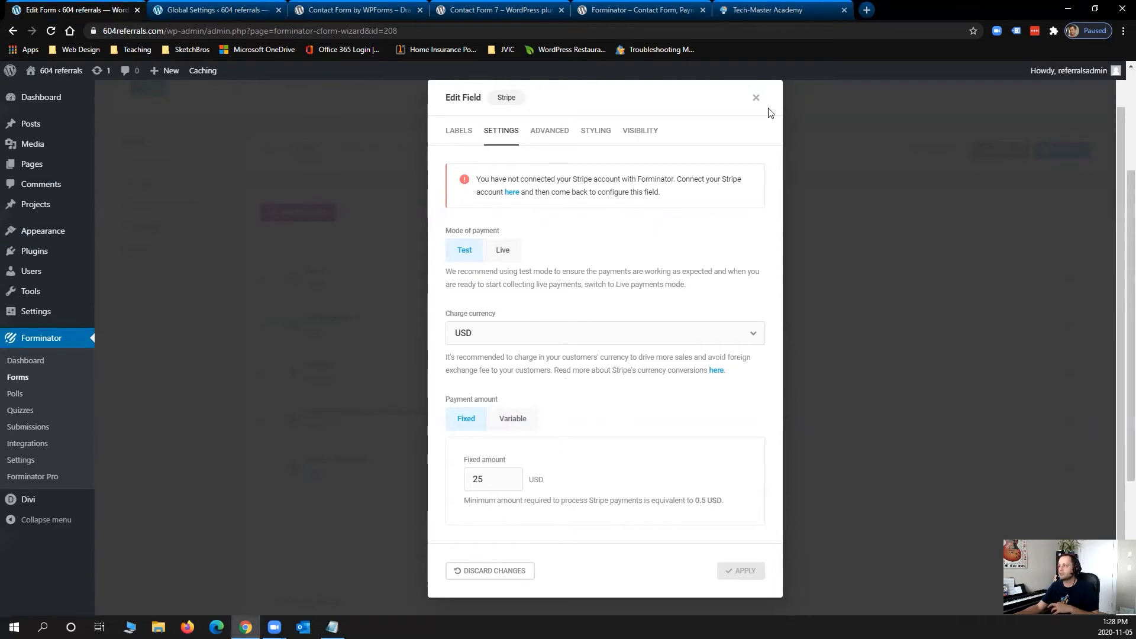
left_click(755, 98)
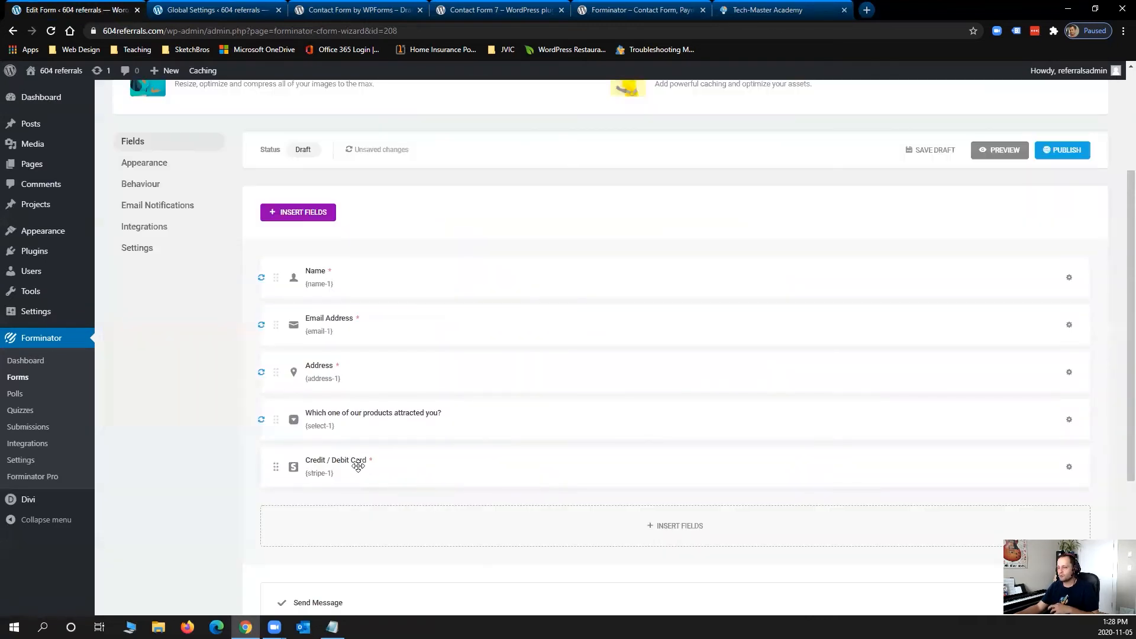
- Delete the Credit / Debit Card field from the form
left_click(1069, 467)
left_click(1015, 518)
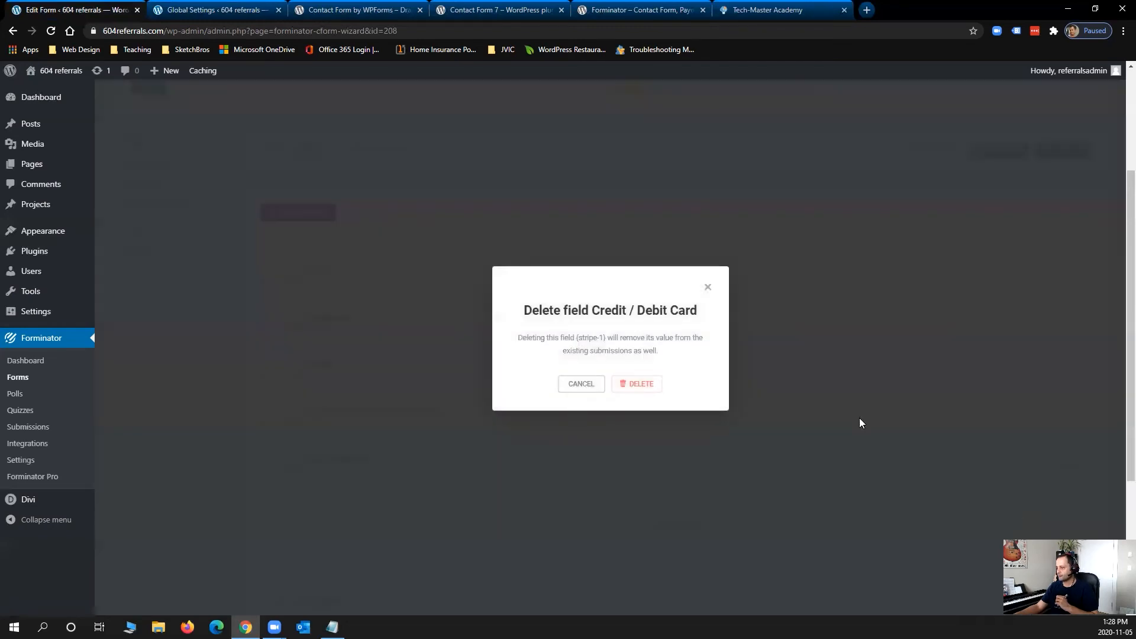
left_click(641, 384)
- Change the form's submit button text to "Yum! I'm in!" and apply it
scroll(674, 423, "down", 3)
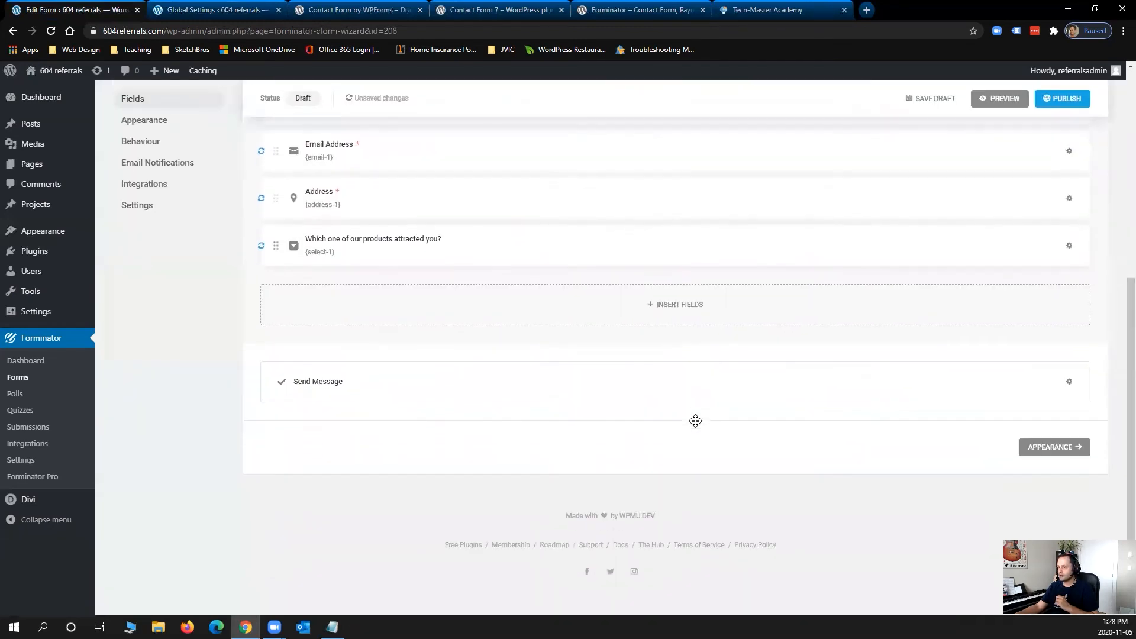
left_click(1068, 381)
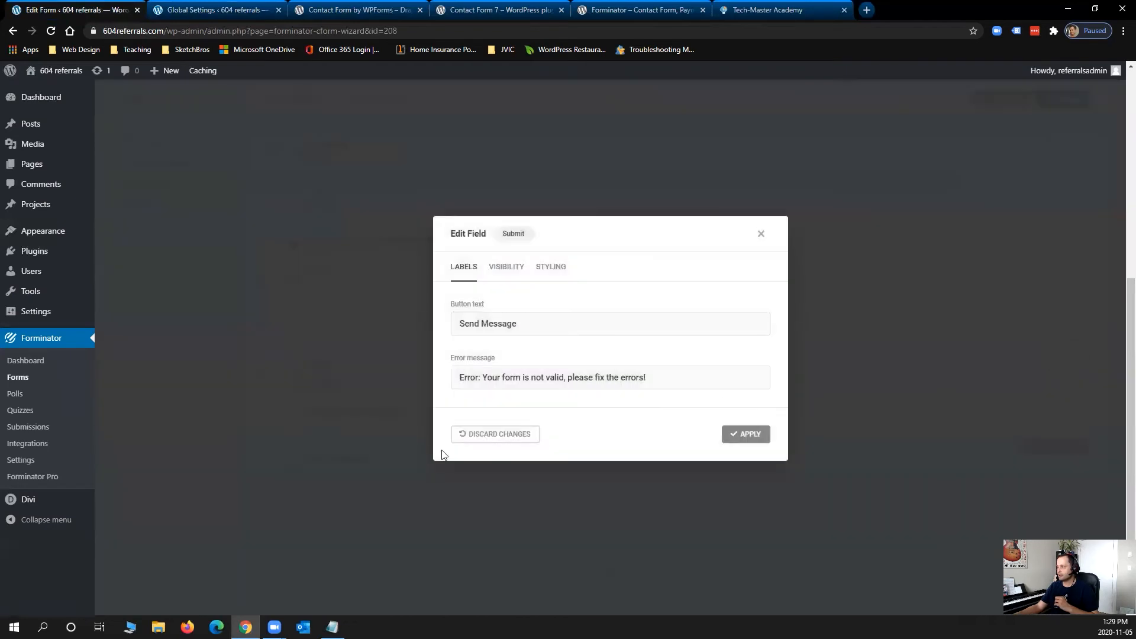
left_click_drag(546, 329, 399, 310)
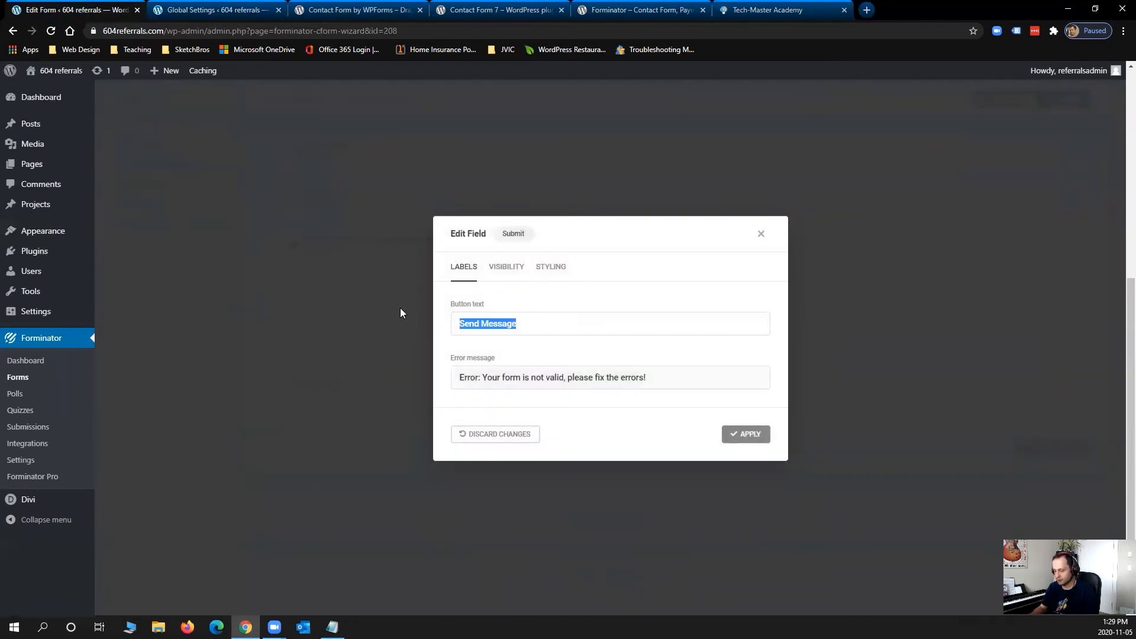
type("Yum!")
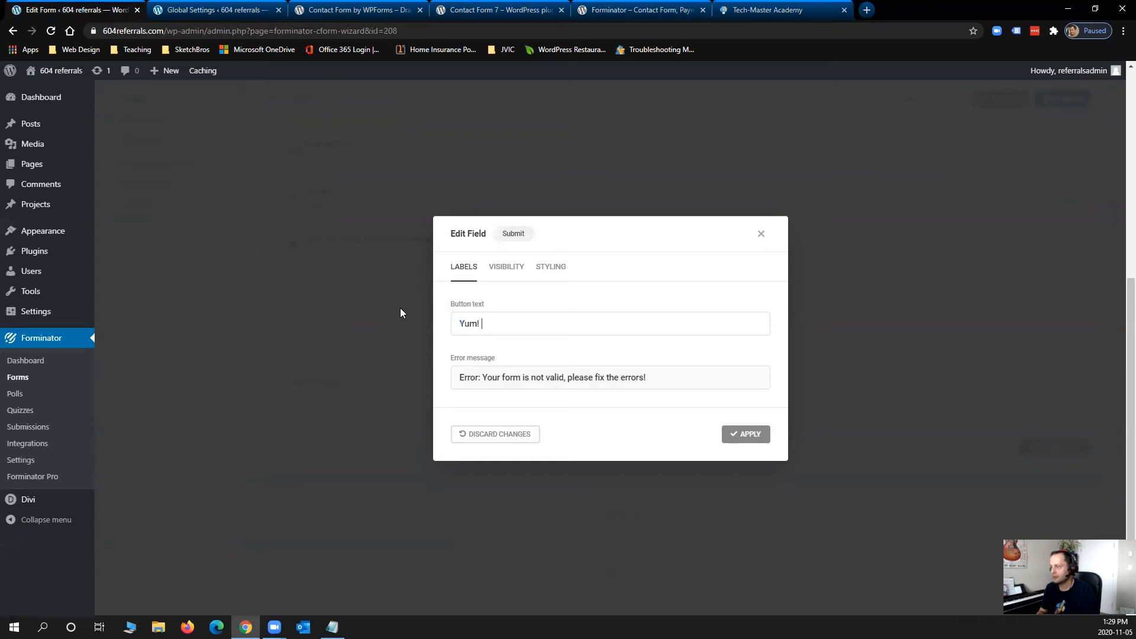
type(" I'm in!")
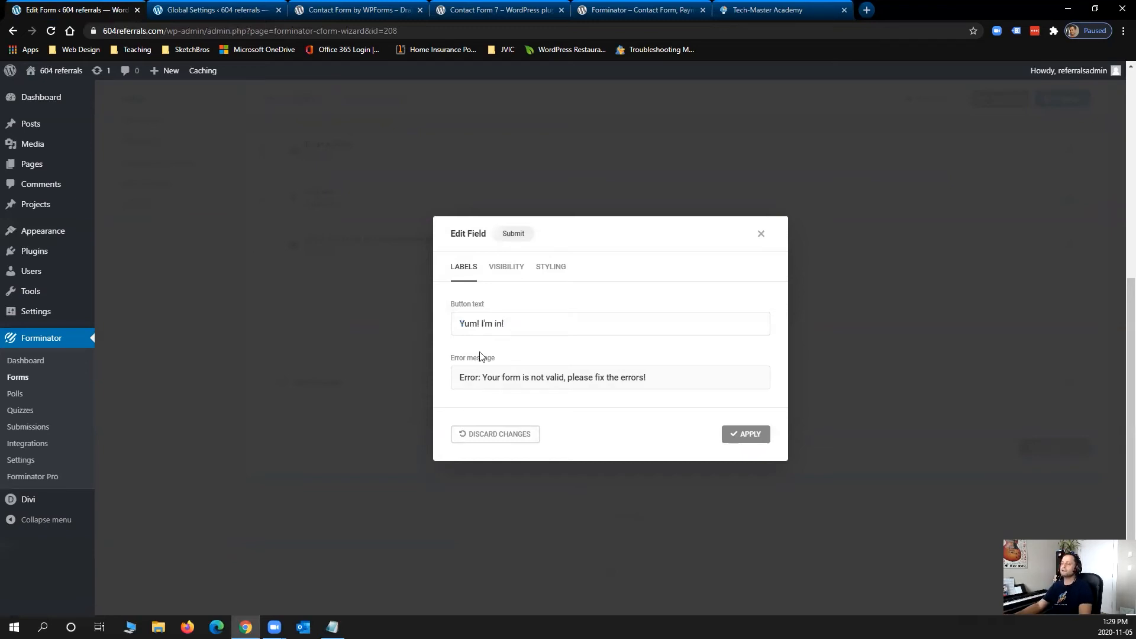
left_click(761, 434)
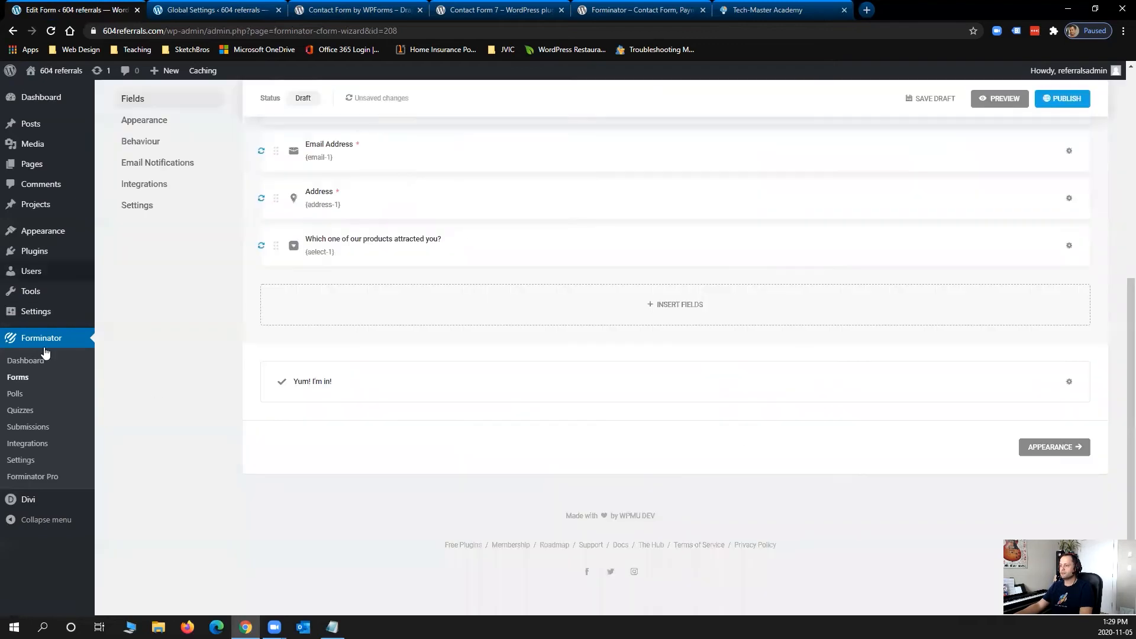
- Publish the form and copy its shortcode
left_click(1070, 101)
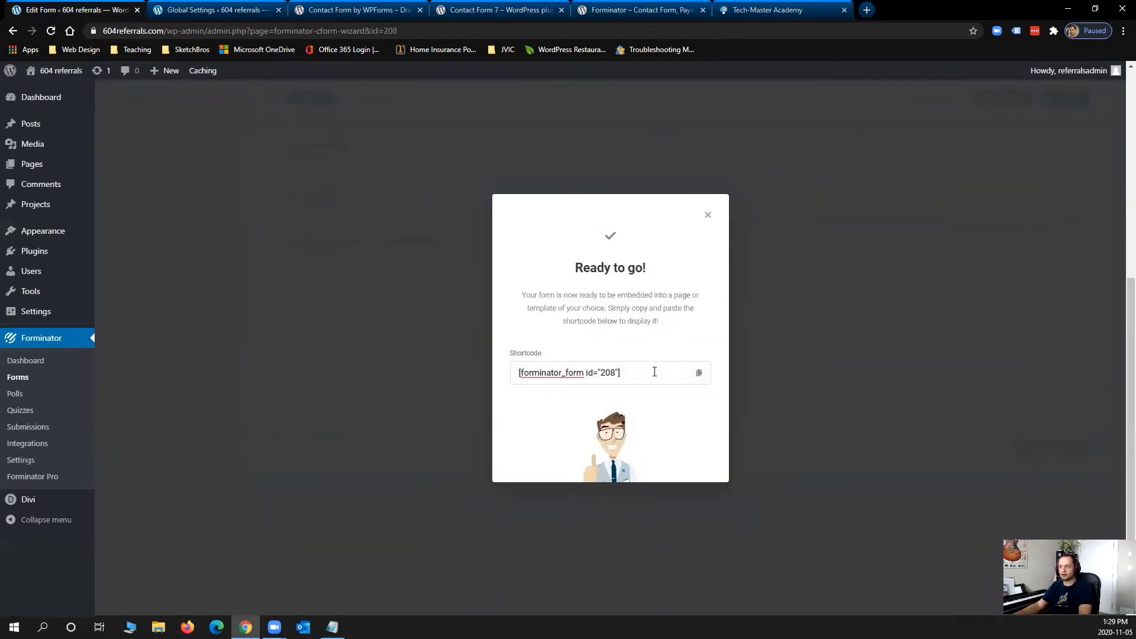
left_click(699, 374)
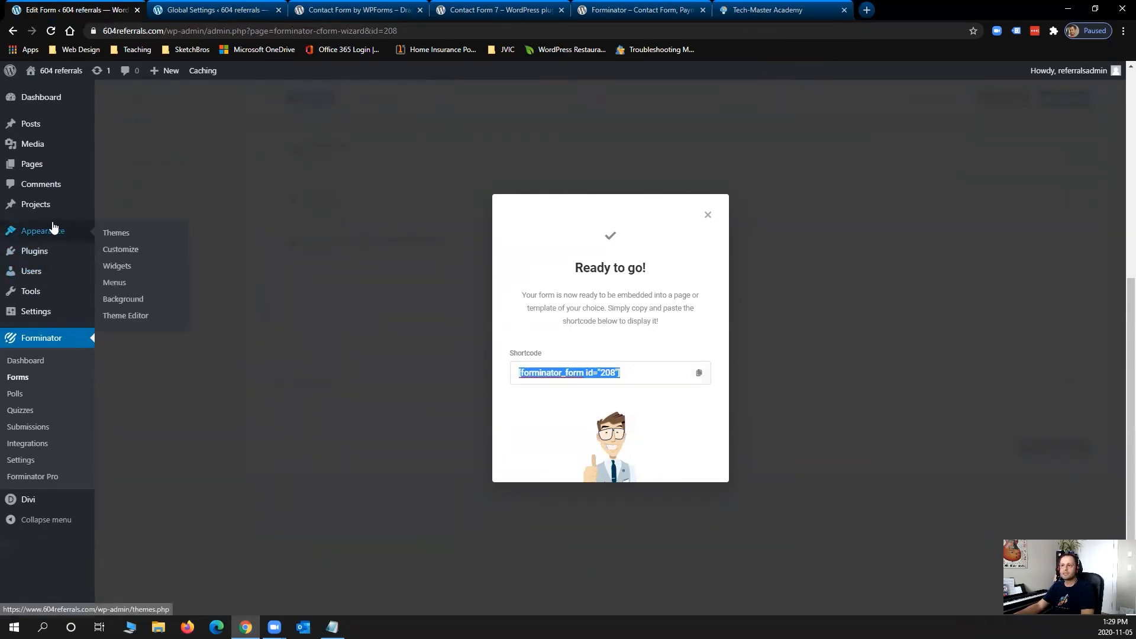
- Open the site's home page in the Visual Builder and go to the dark blue section below the security features
left_click(73, 176)
right_click(225, 265)
left_click(260, 271)
left_click(343, 18)
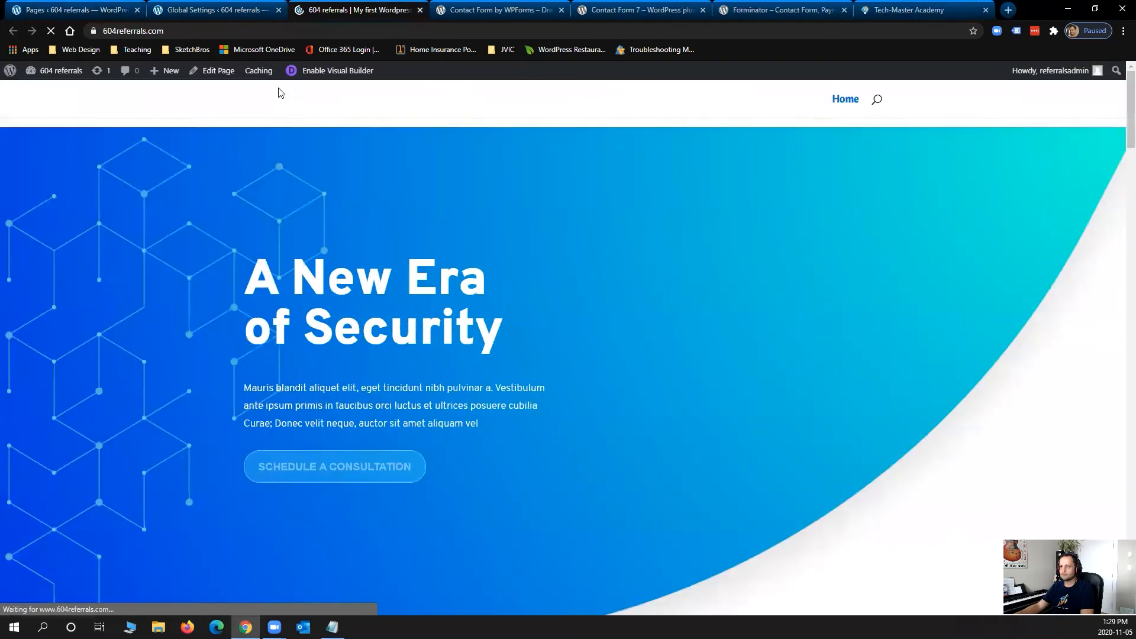
left_click(315, 72)
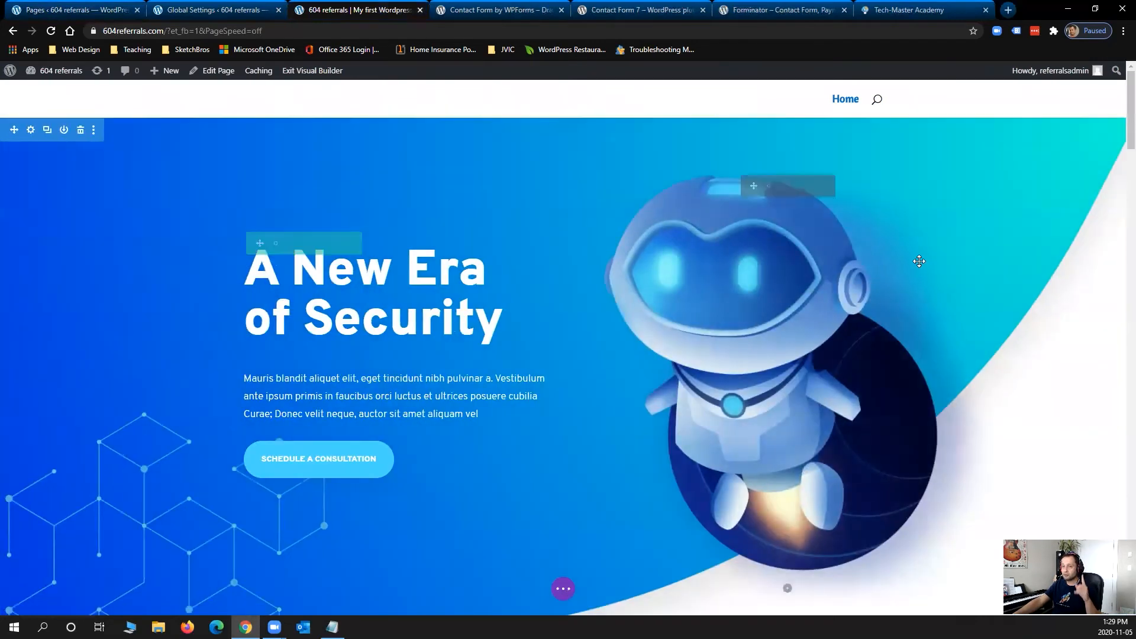
scroll(919, 262, "down", 10)
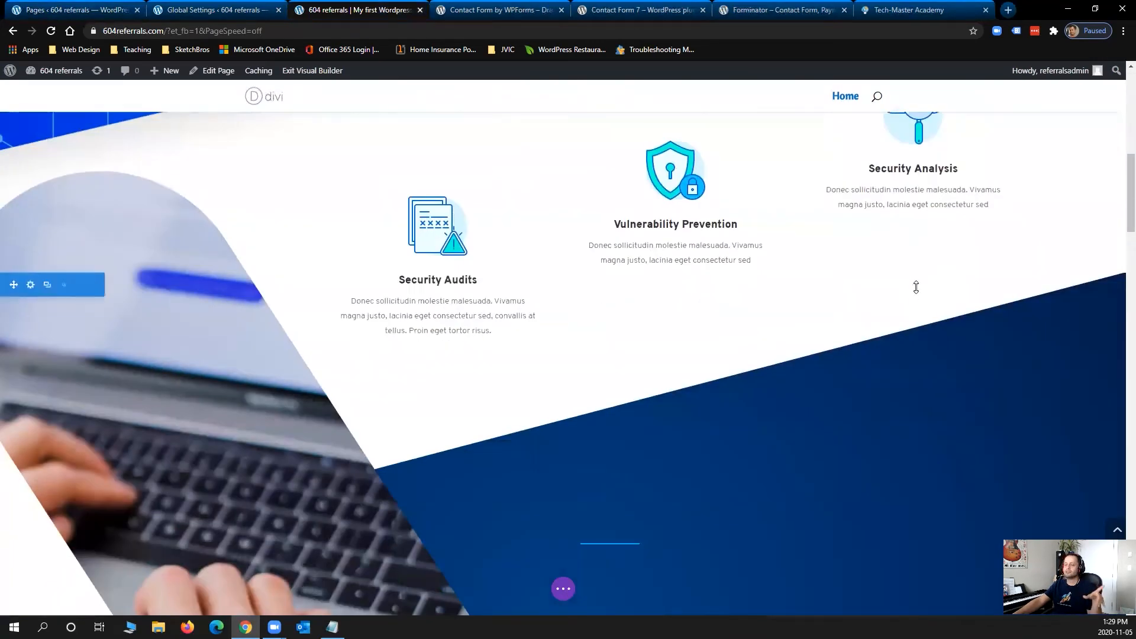
mouse_move(664, 472)
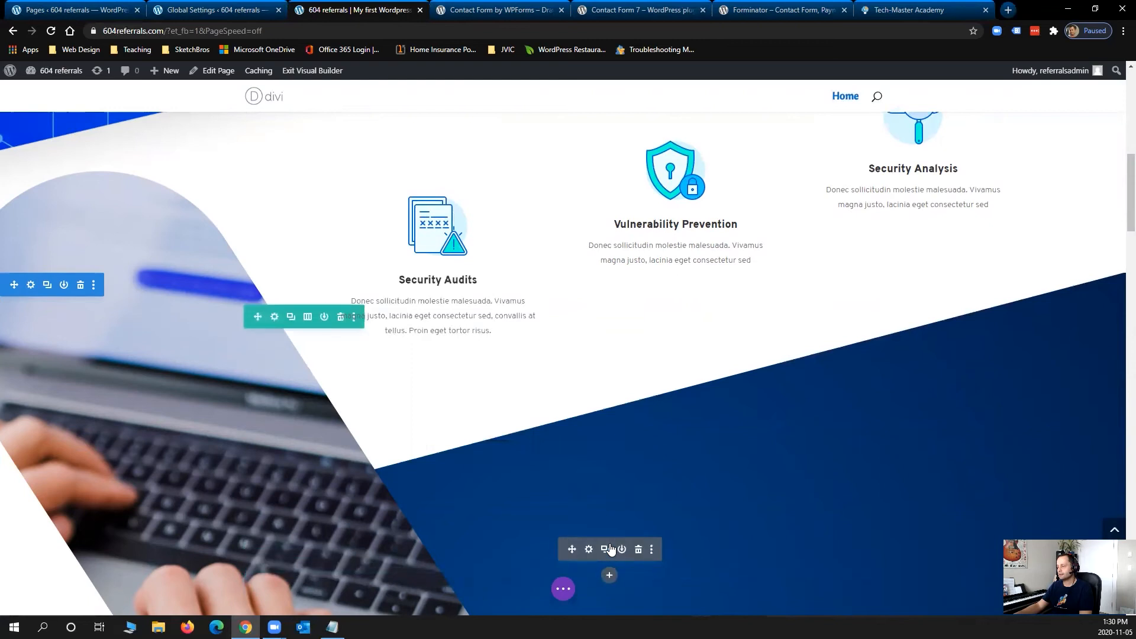
- Insert a Code module in the dark blue section containing the shortcode [forminator_form id="208"] and save the module
left_click(608, 576)
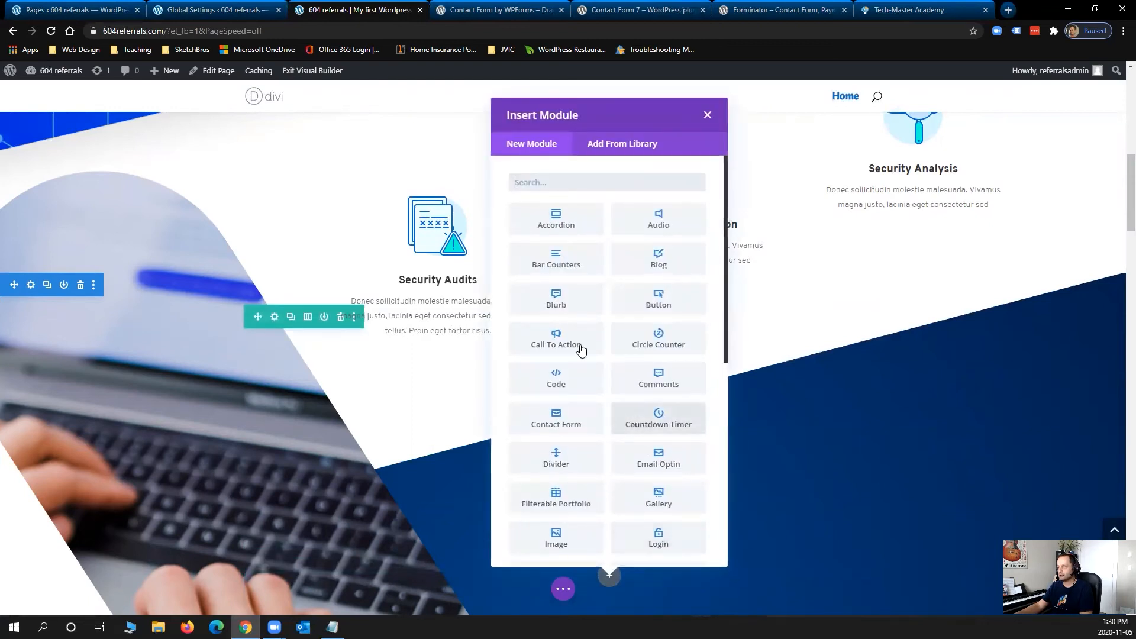
left_click(559, 381)
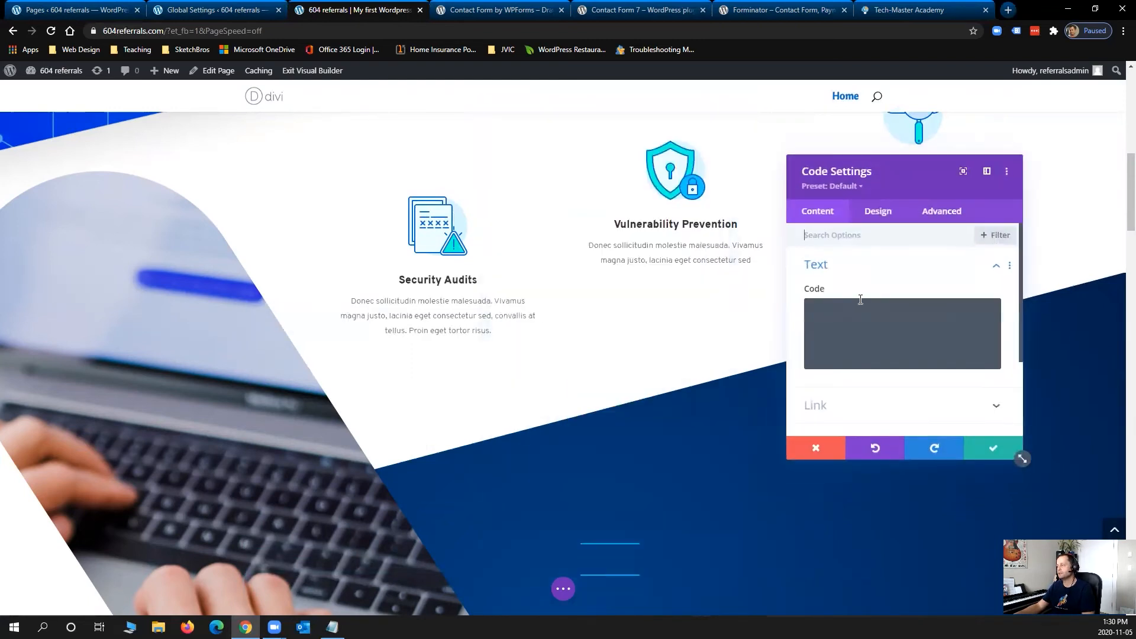
left_click(836, 307)
key("ctrl+v")
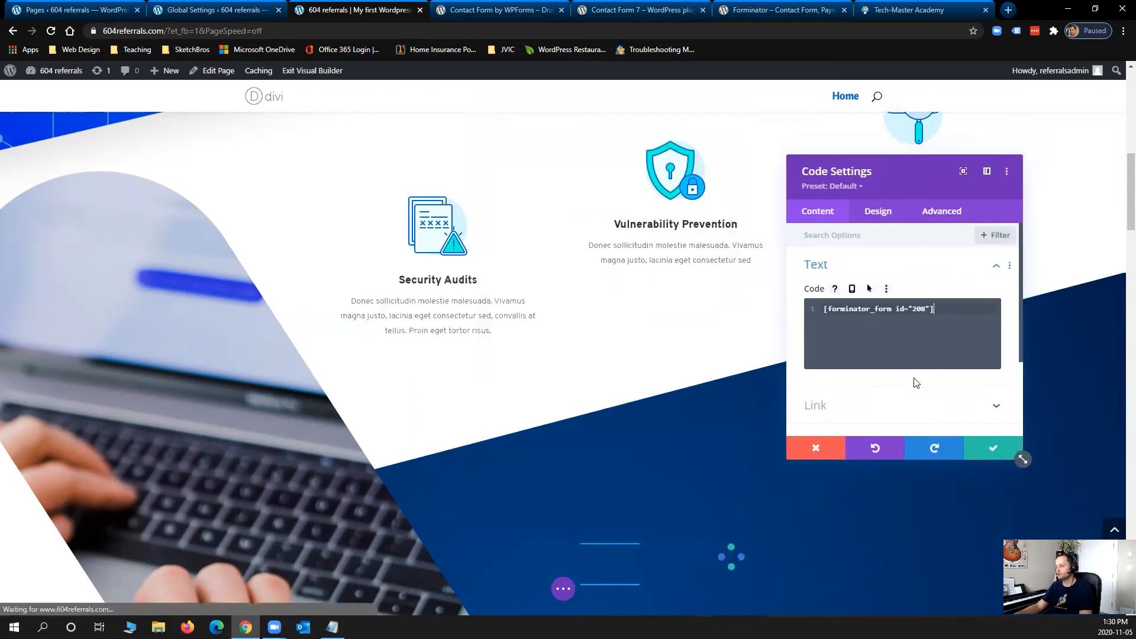
left_click(992, 452)
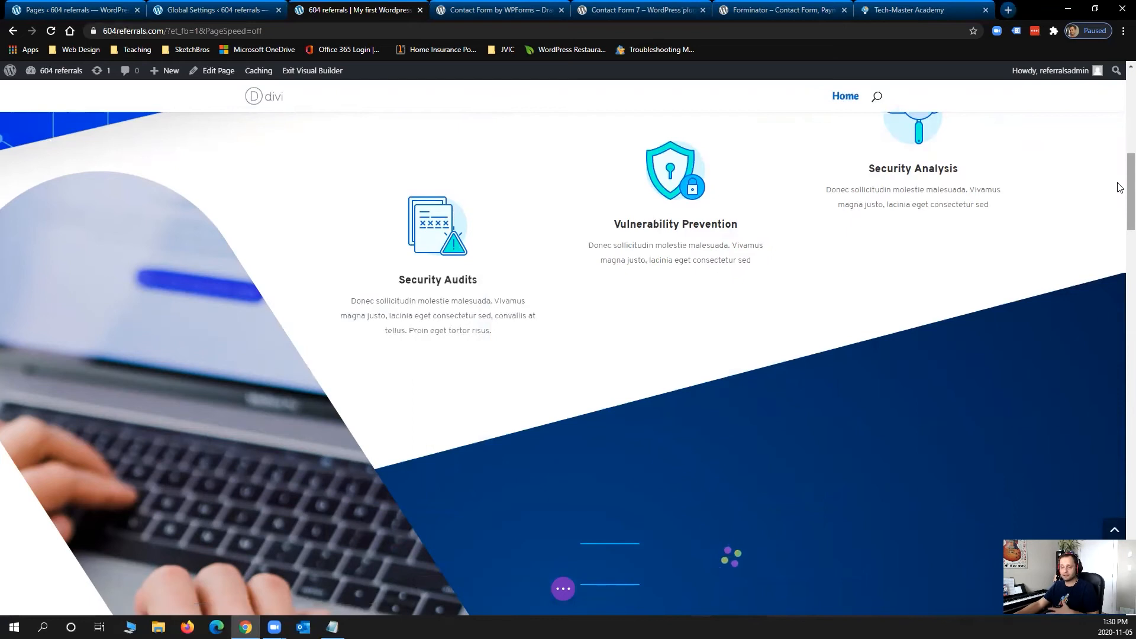
- Check the embedded form in the section, save the page and exit the Visual Builder
left_click_drag(1118, 187, 1119, 256)
mouse_move(870, 267)
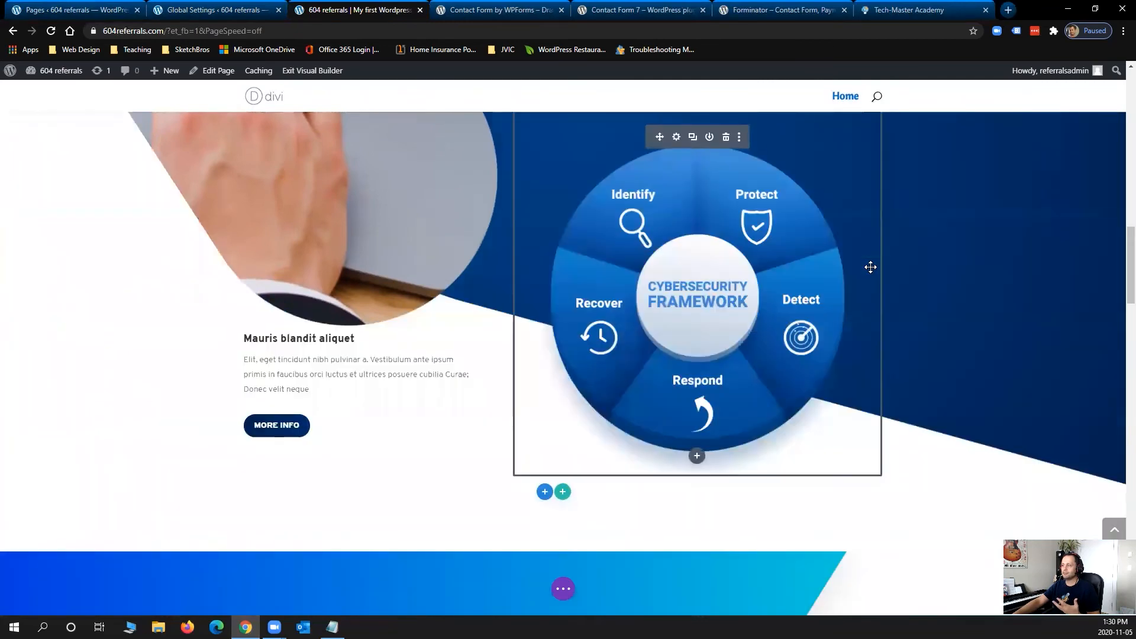
scroll(870, 266, "up", 5)
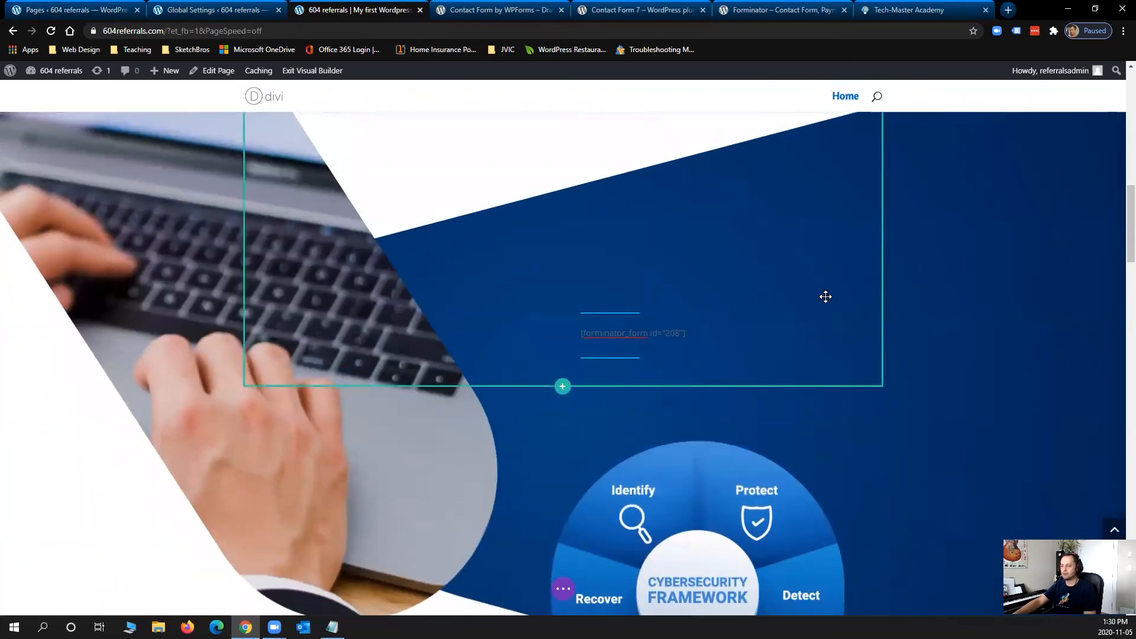
scroll(725, 449, "down", 3)
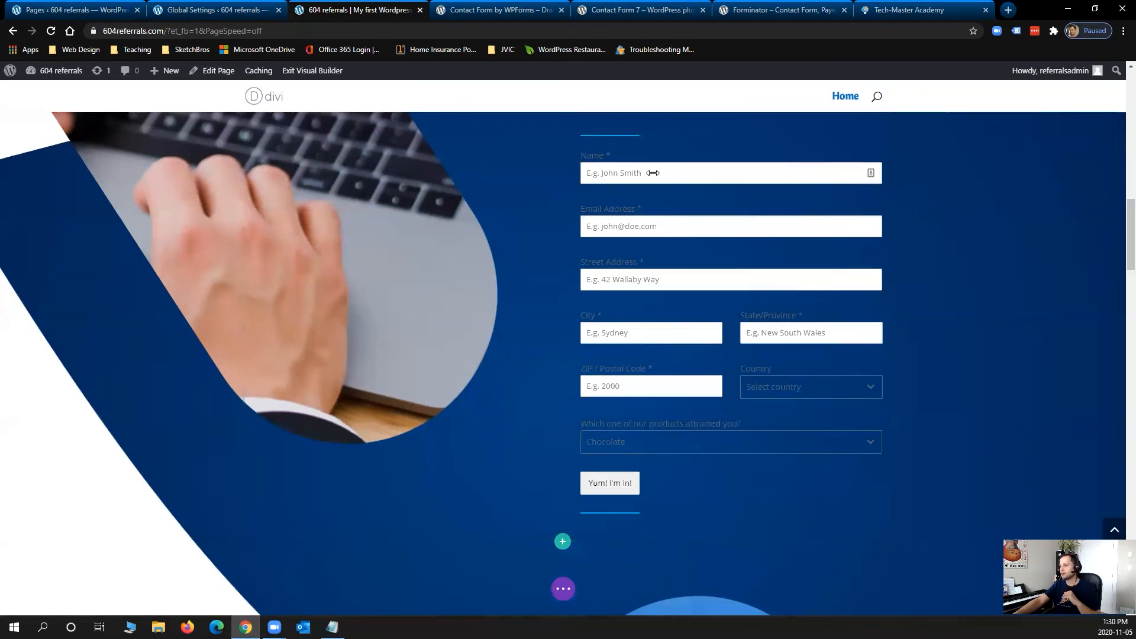
left_click(562, 594)
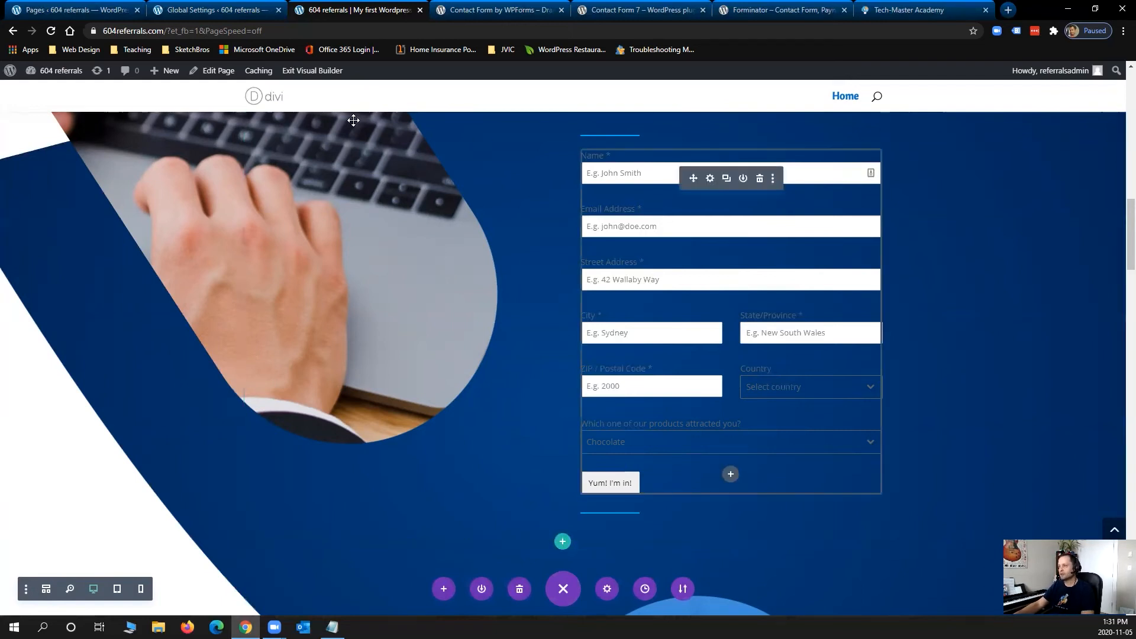
left_click(313, 70)
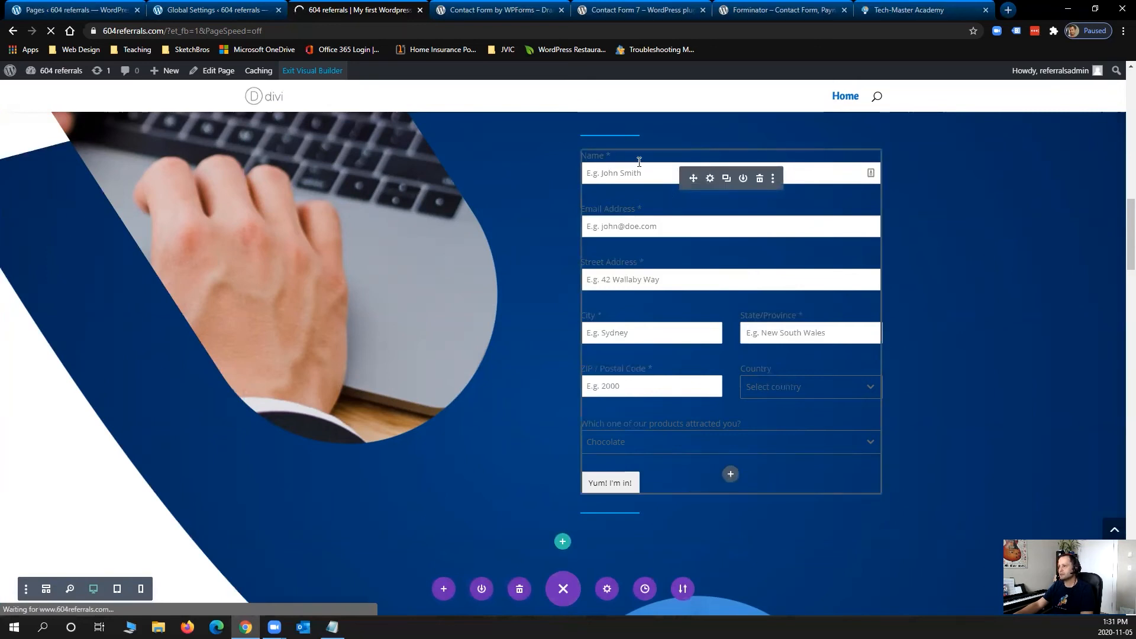
- Examine the sign-up form on the live home page, including the choices offered by its product question
scroll(795, 290, "down", 10)
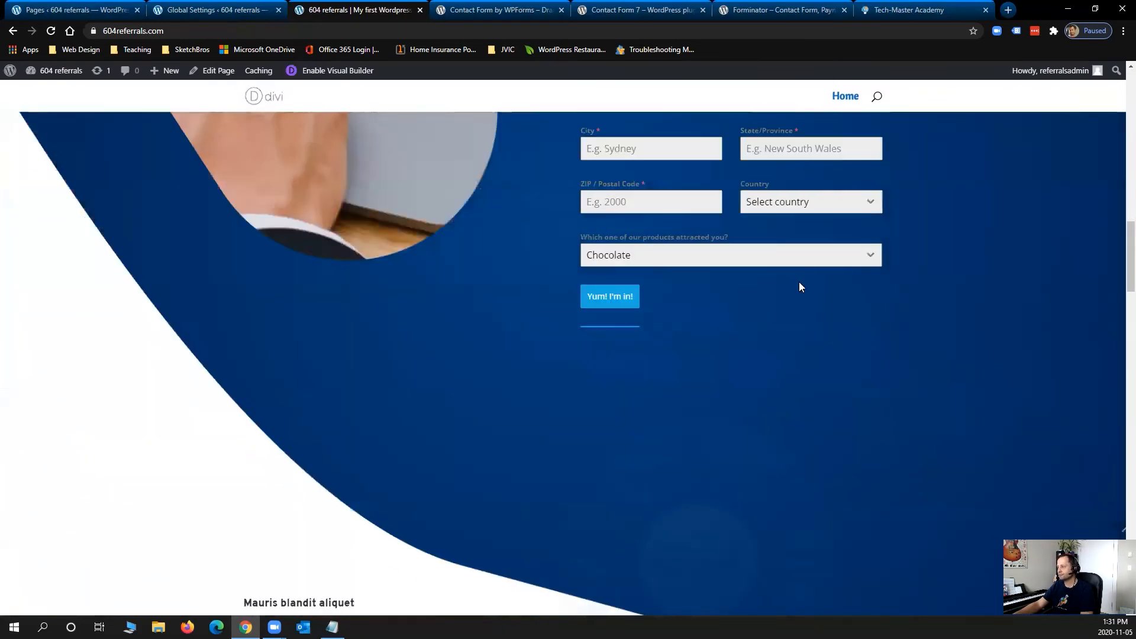
scroll(799, 286, "up", 6)
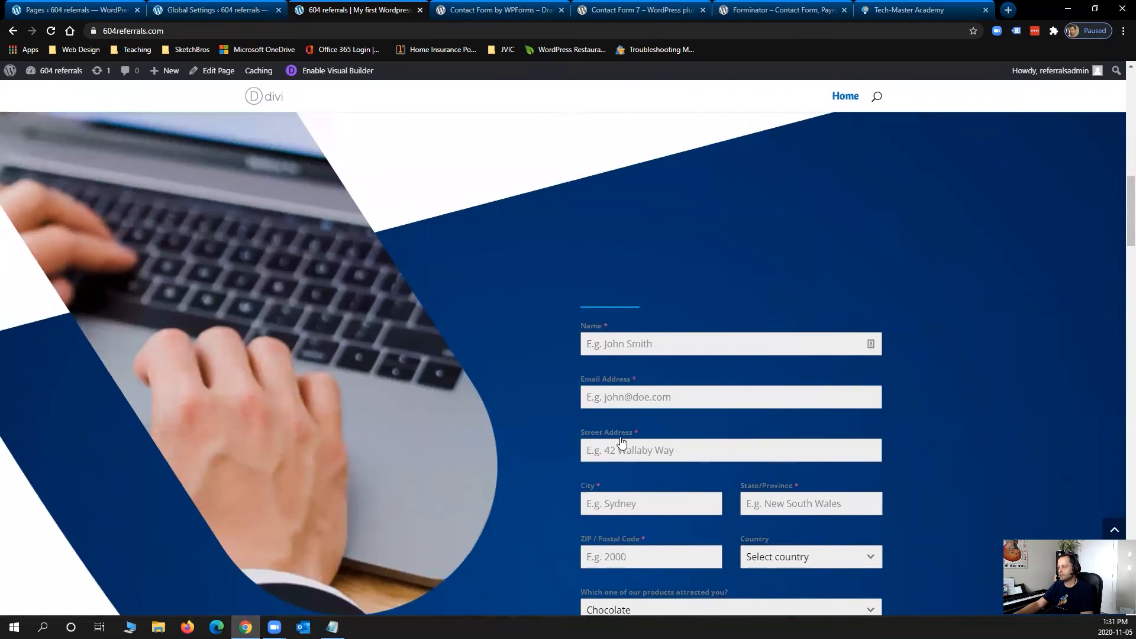
scroll(618, 444, "down", 1)
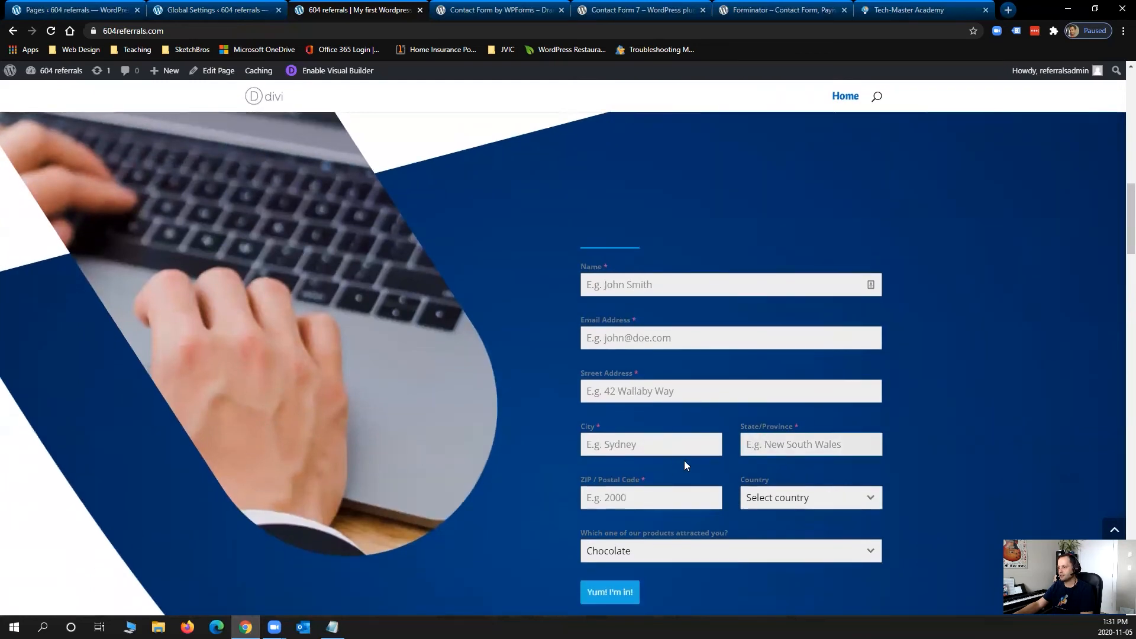
scroll(748, 494, "down", 1)
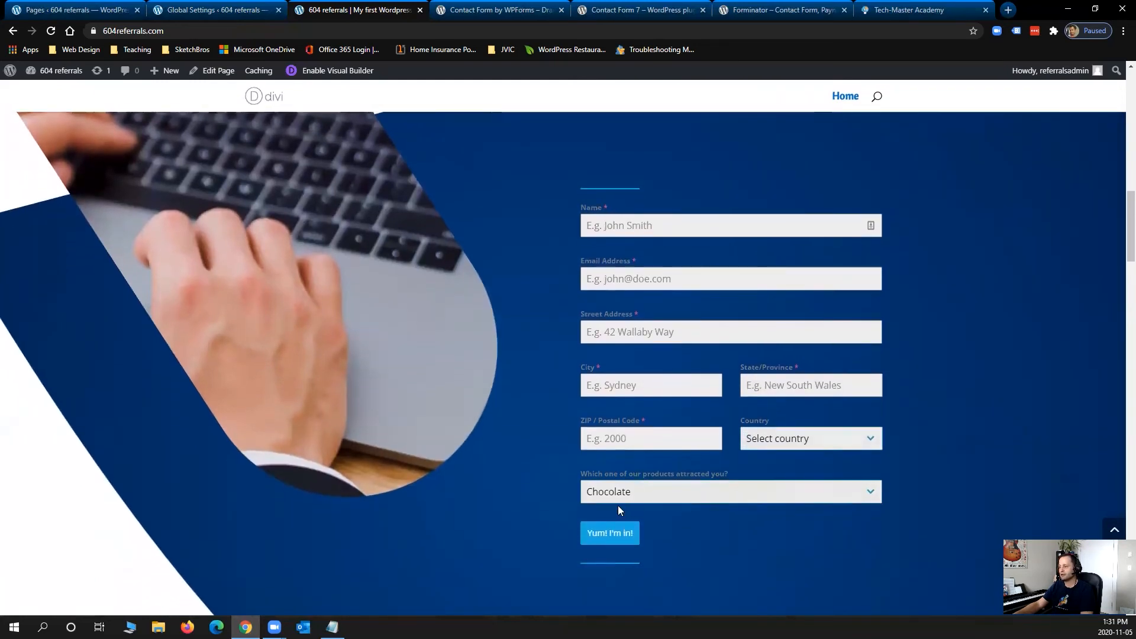
left_click(778, 501)
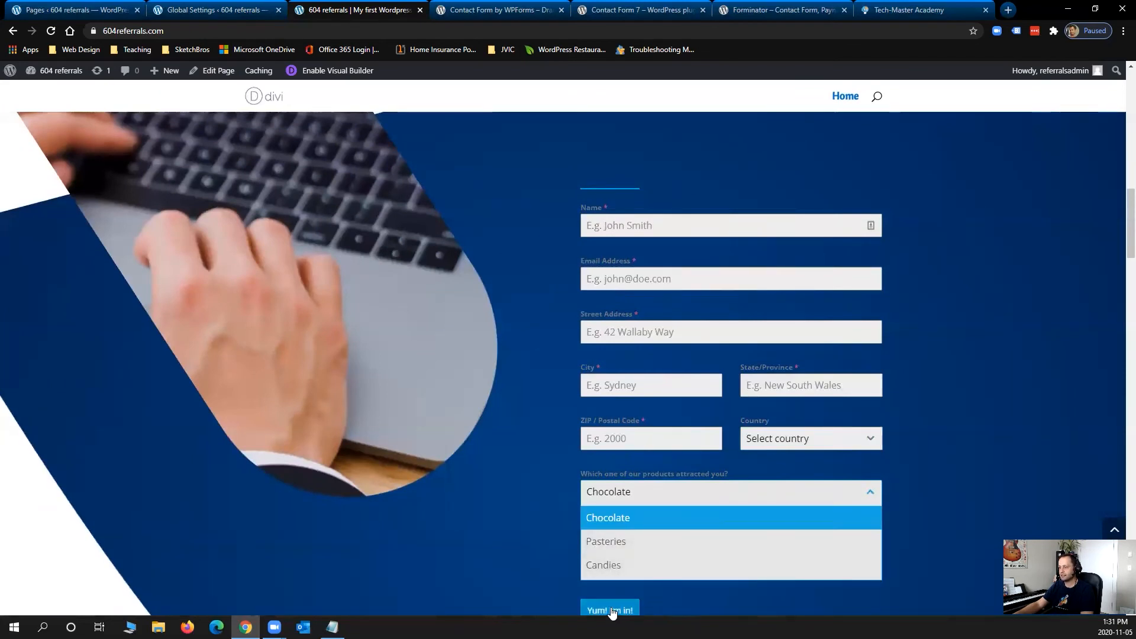
left_click(972, 456)
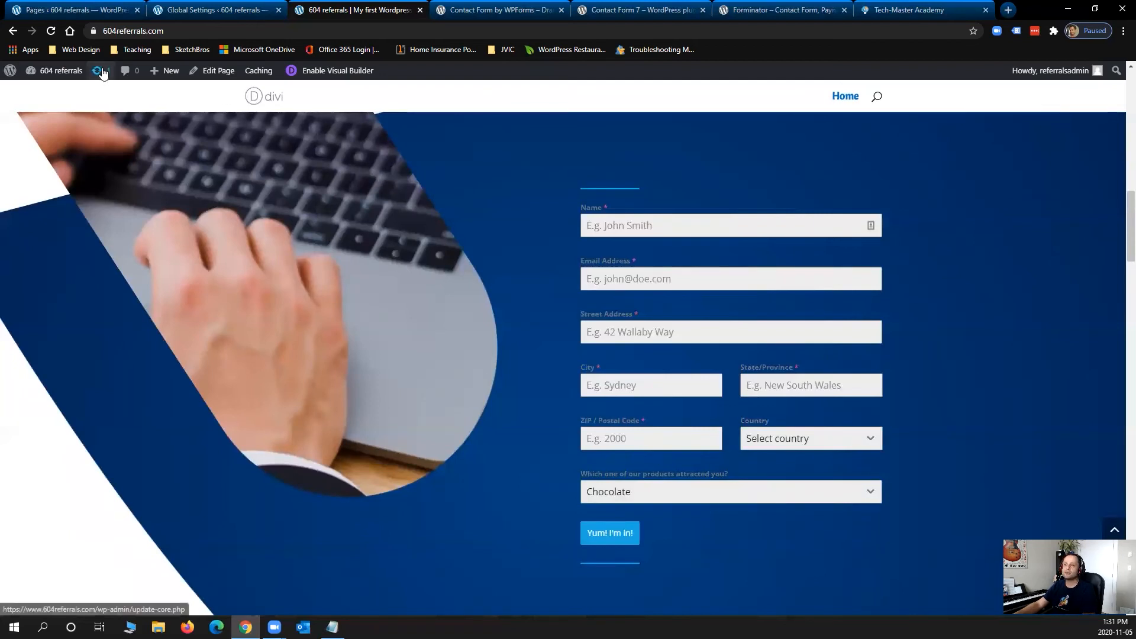
- Go to the site's admin dashboard and open the "Sign Up - Paid" Forminator form for editing
left_click(60, 71)
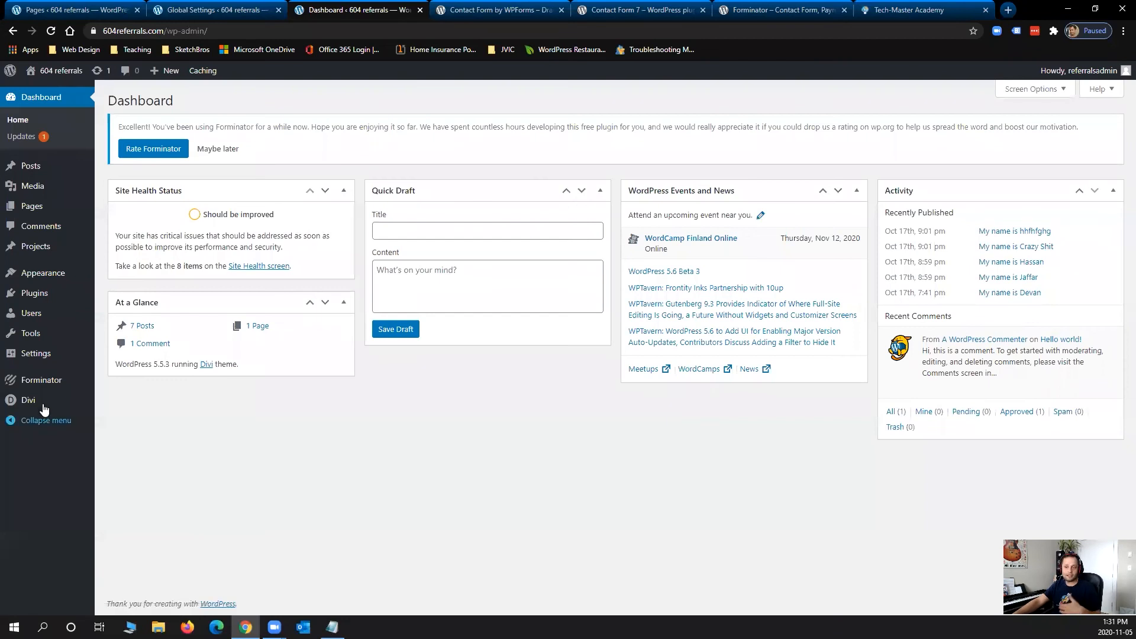
mouse_move(52, 384)
left_click(113, 401)
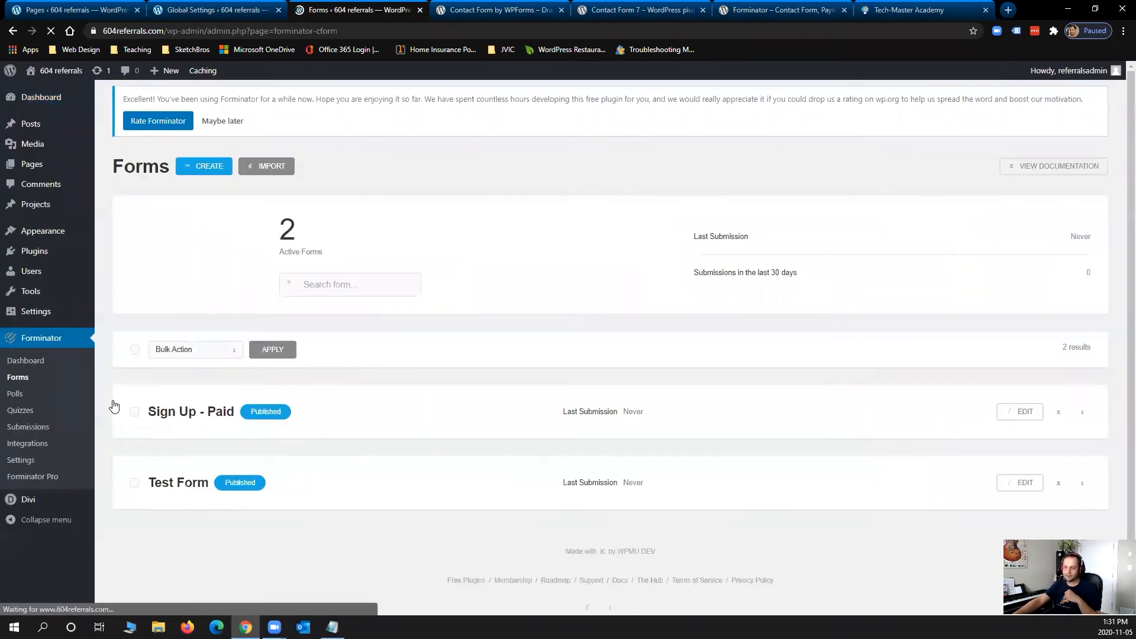
scroll(414, 451, "down", 2)
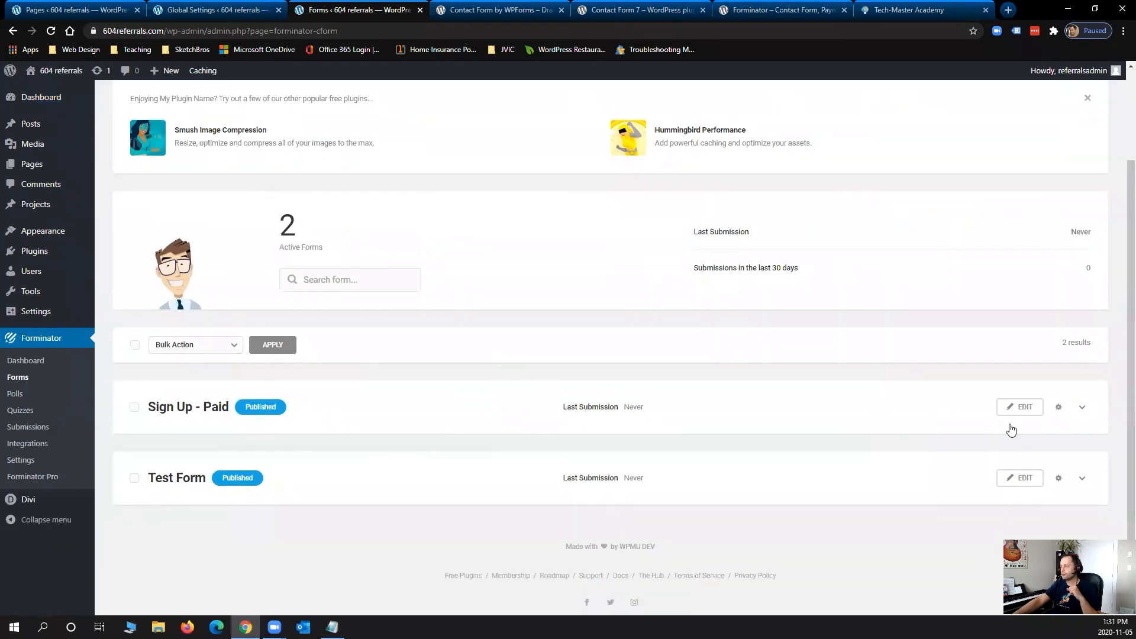
left_click(1019, 408)
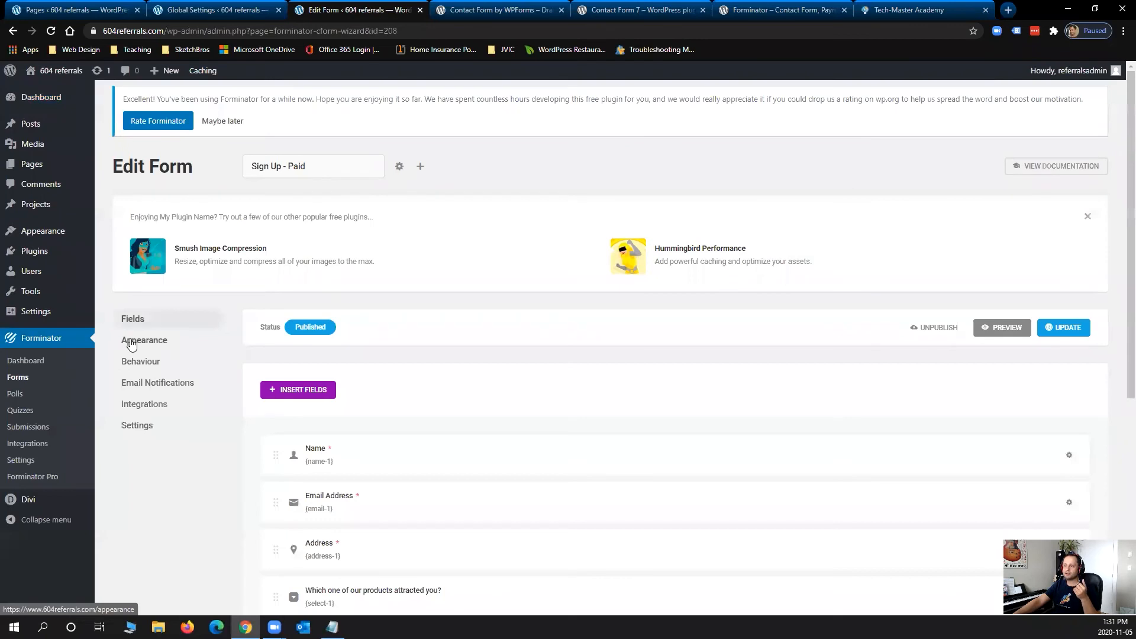
- Try the Flat and Bold design styles in the form's appearance settings and set the style to Material
left_click(131, 343)
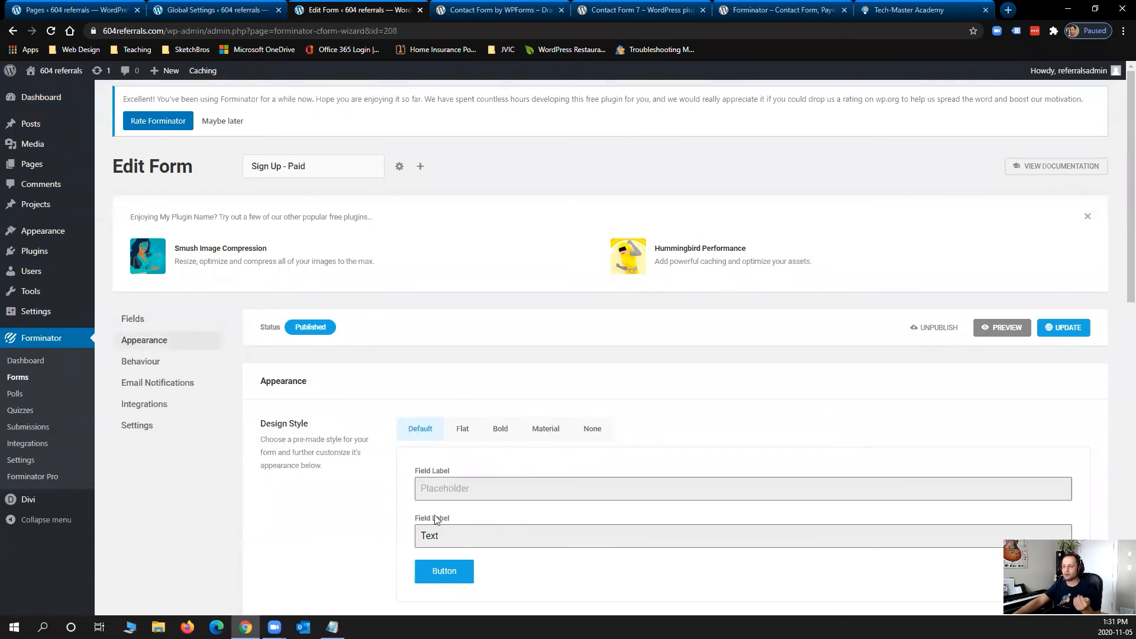
left_click(467, 430)
left_click(506, 435)
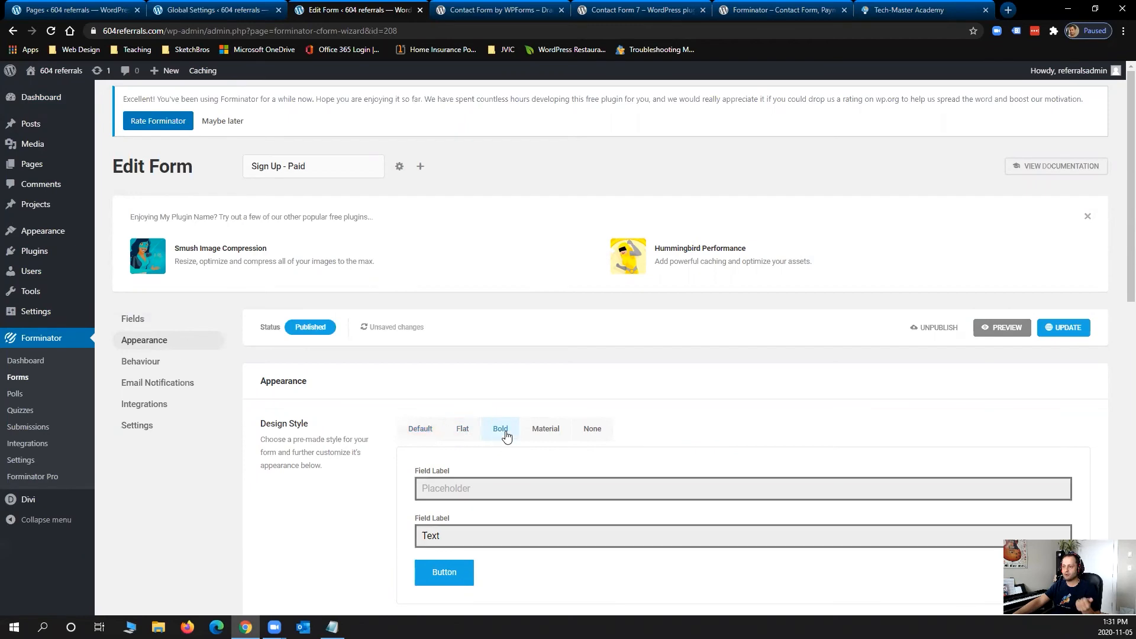
left_click(543, 433)
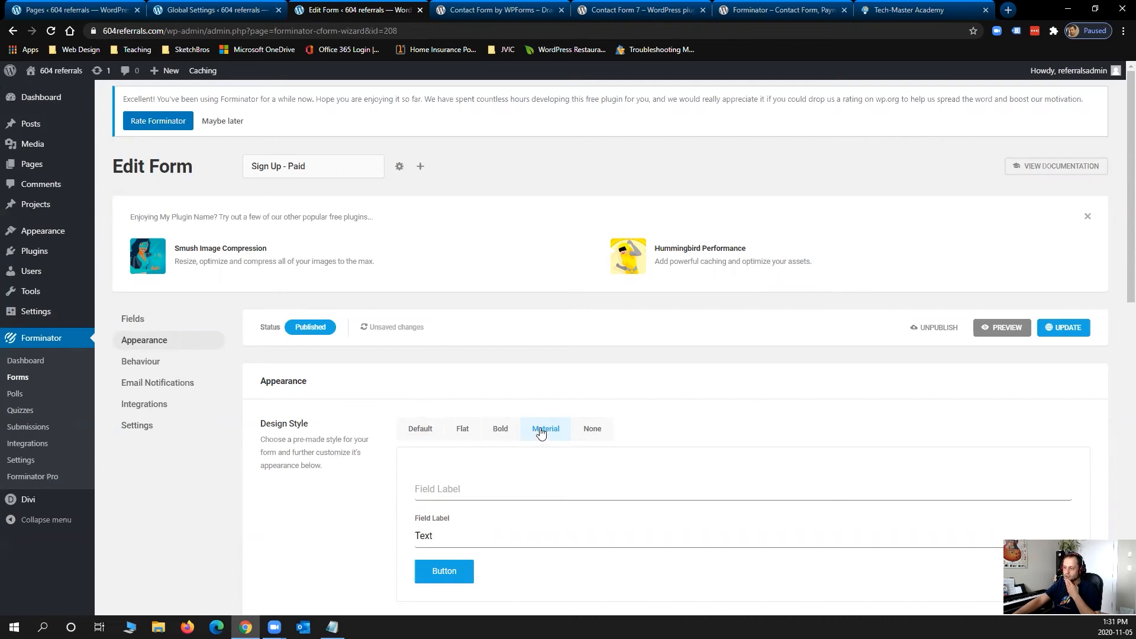
- Examine the elements available for custom colors and return the form to its default colors
scroll(537, 467, "down", 2)
scroll(538, 471, "down", 2)
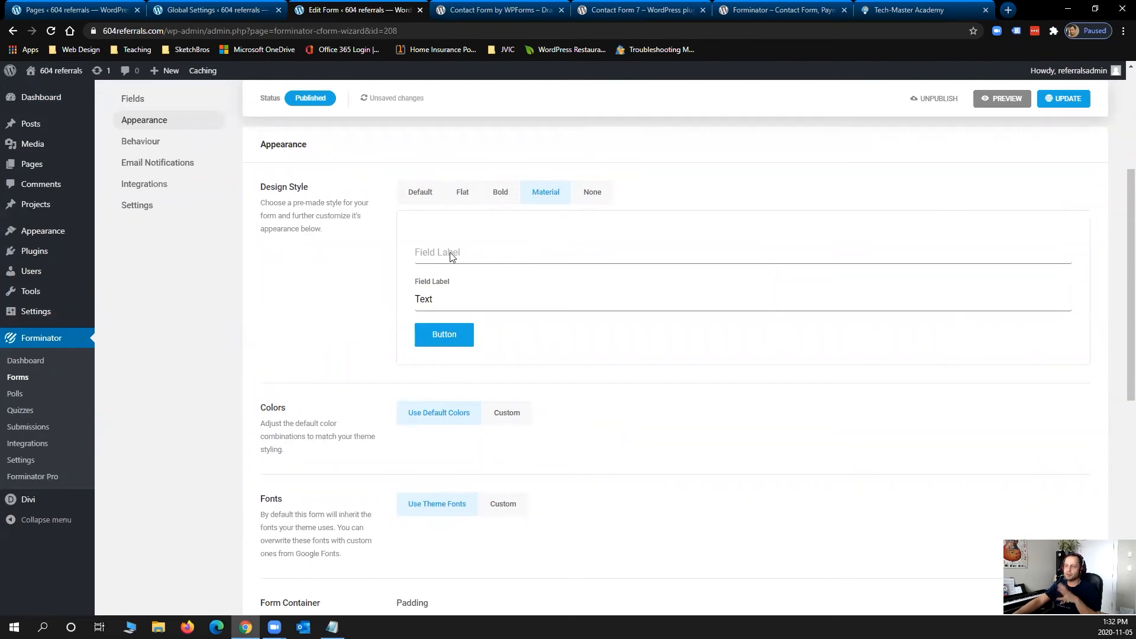
left_click(508, 414)
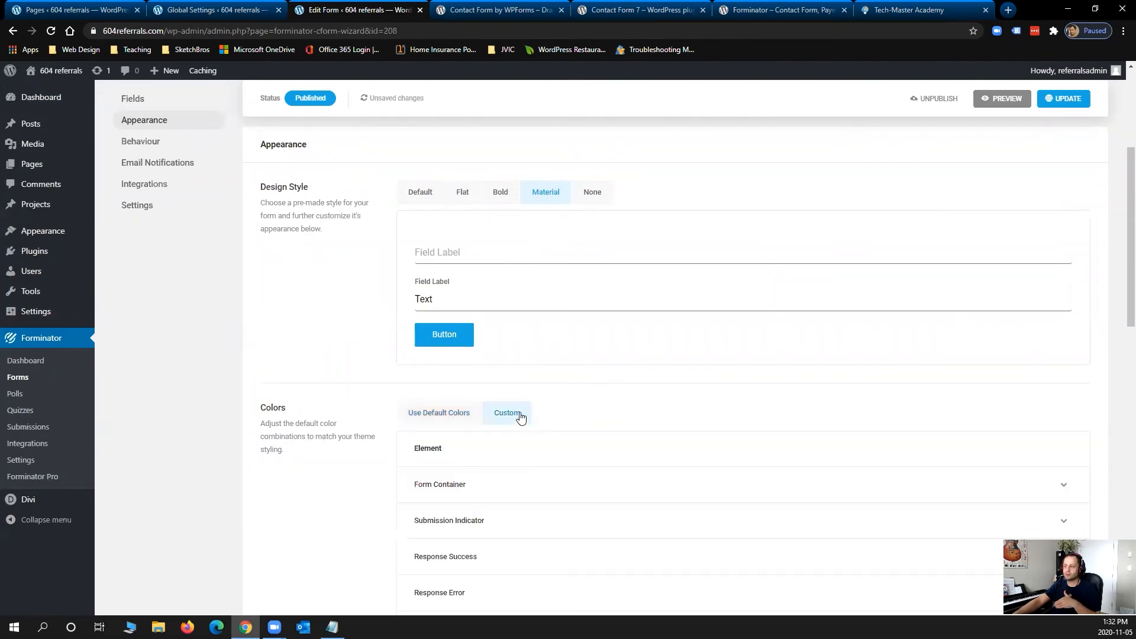
scroll(448, 448, "down", 2)
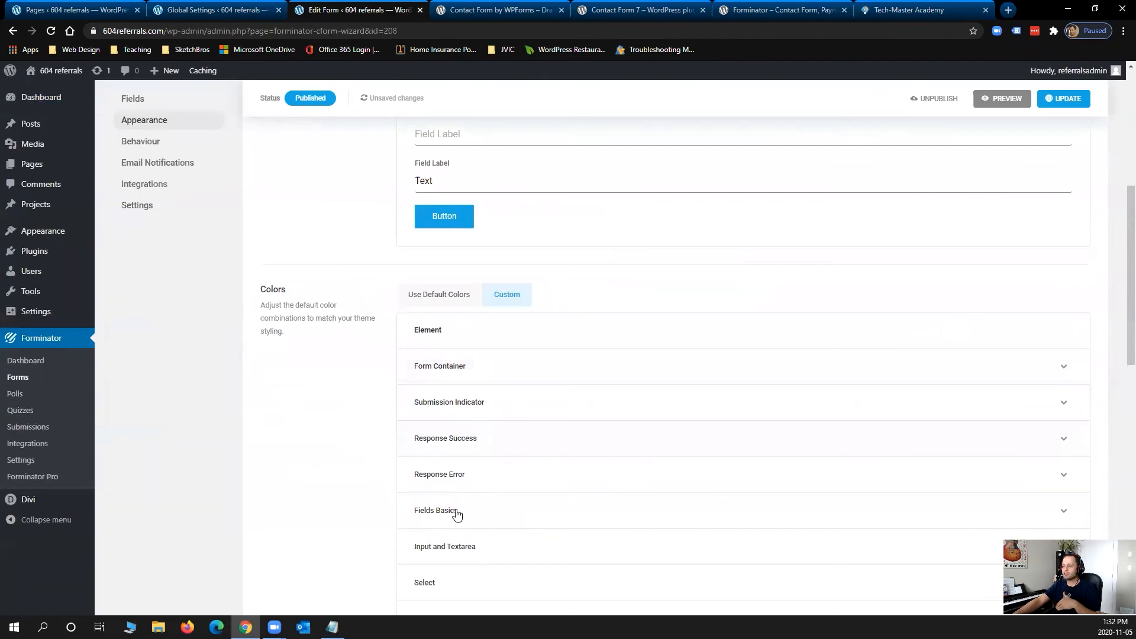
scroll(469, 449, "down", 4)
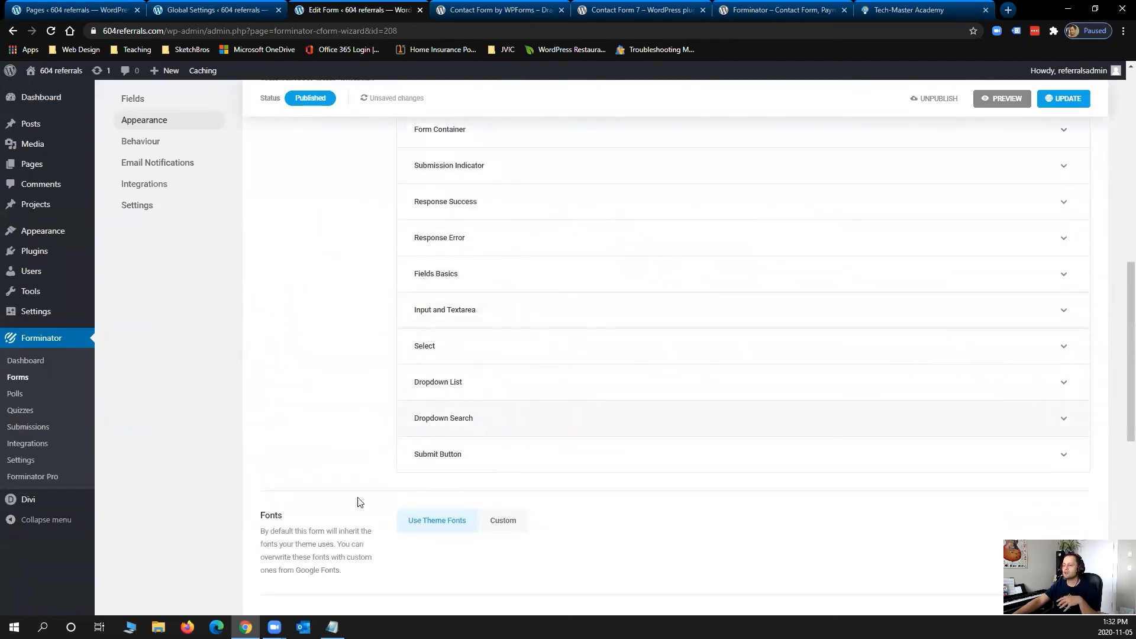
scroll(462, 295, "up", 4)
left_click(424, 294)
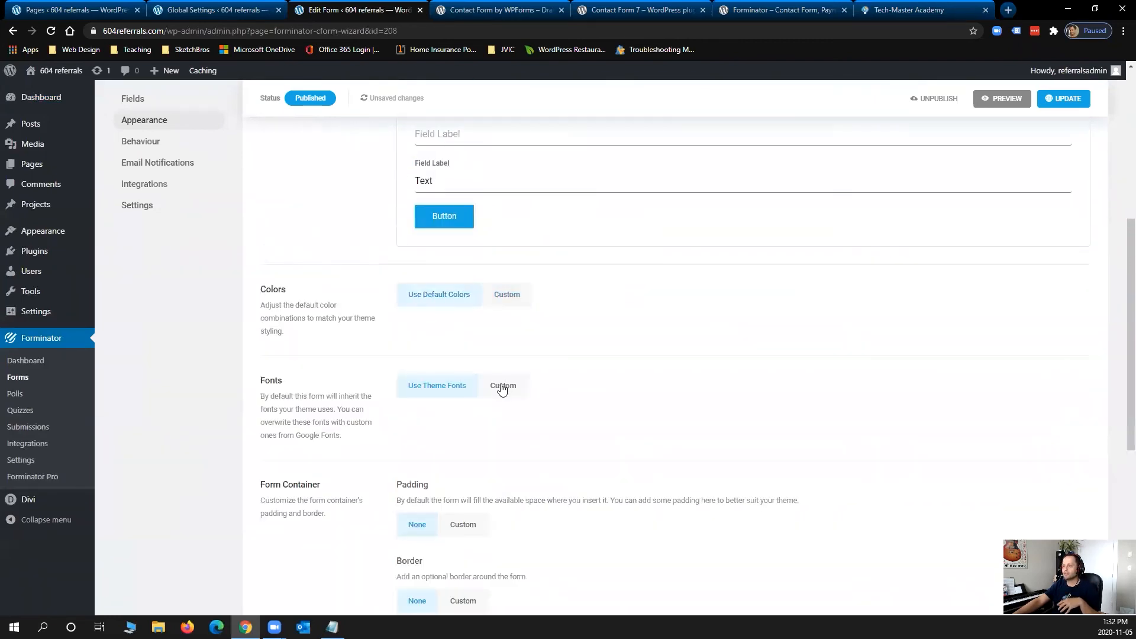
- Examine the custom font options, return to the theme fonts, and review the form container and custom CSS settings
scroll(502, 388, "down", 2)
left_click(503, 270)
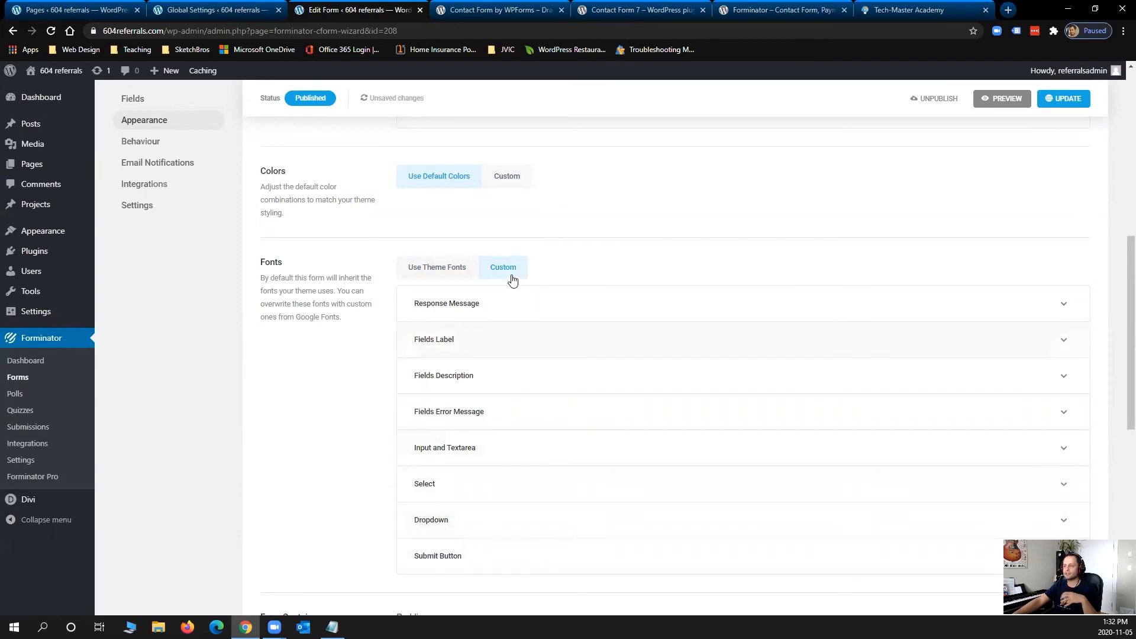
left_click(445, 265)
scroll(476, 410, "down", 1)
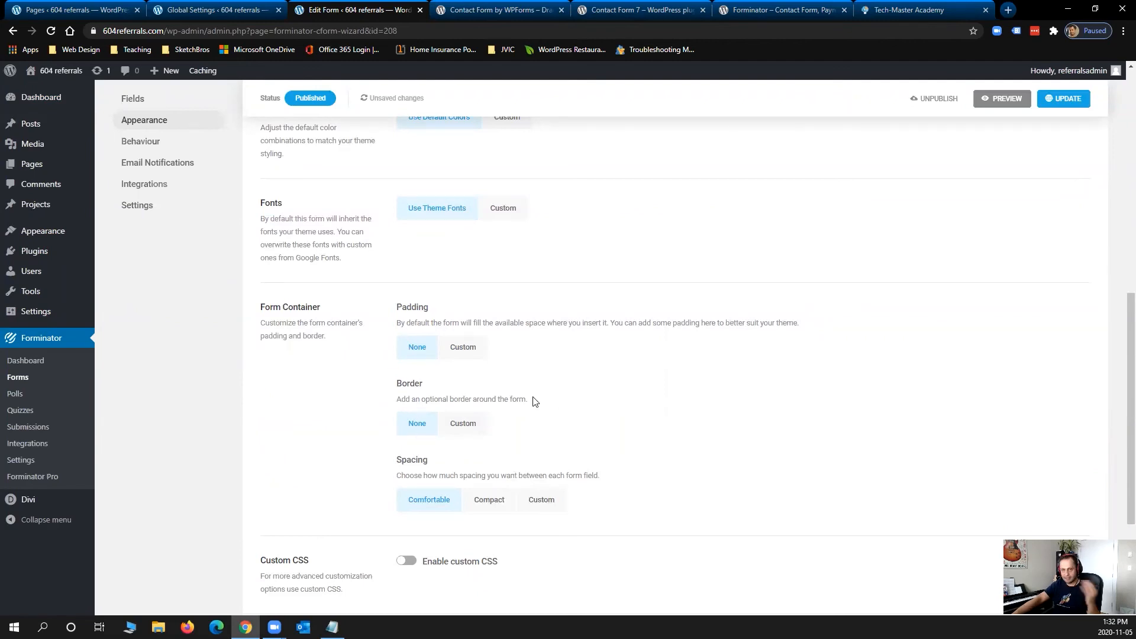
scroll(568, 399, "down", 2)
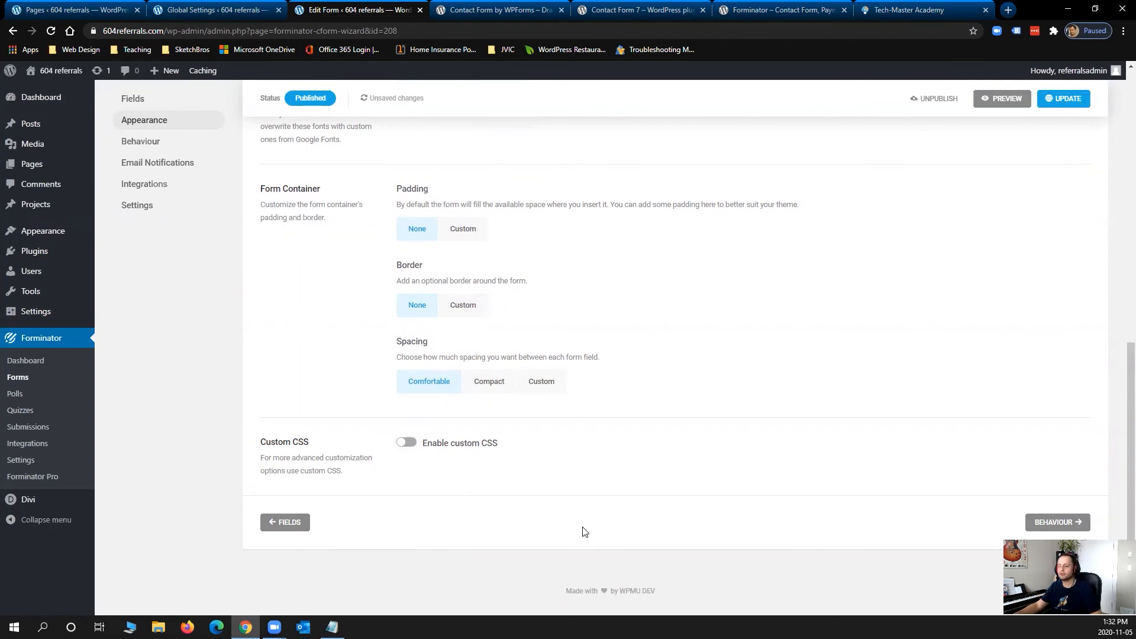
scroll(580, 527, "up", 2)
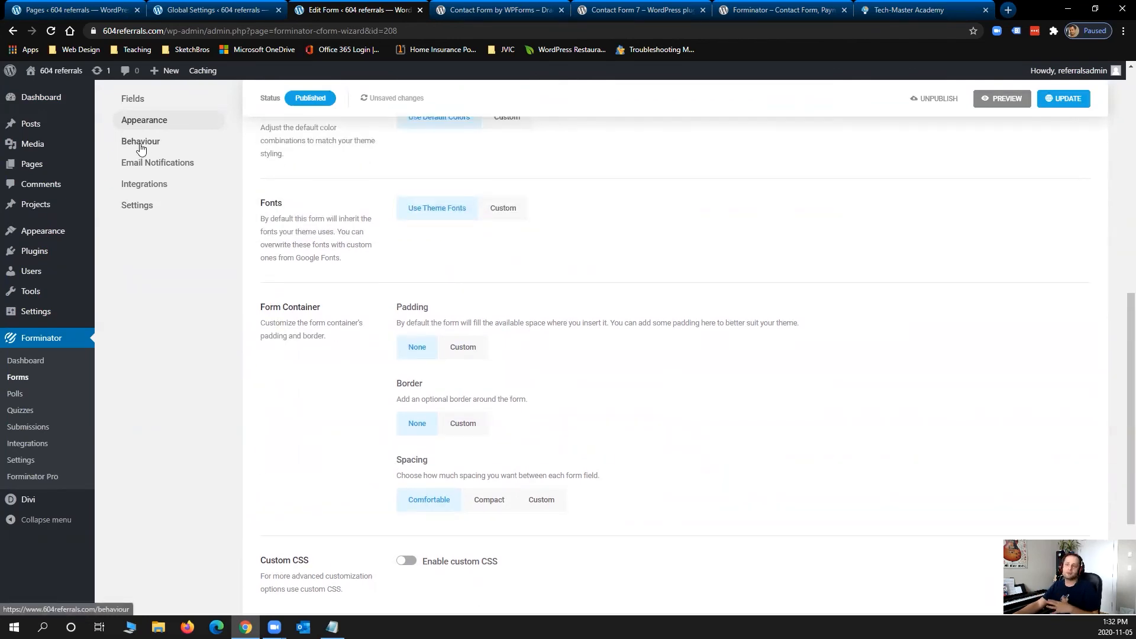
- In the form's behaviour settings, turn off auto-closing of the success message and set the after-submission action to redirect the user to a URL
left_click(140, 143)
scroll(400, 465, "down", 1)
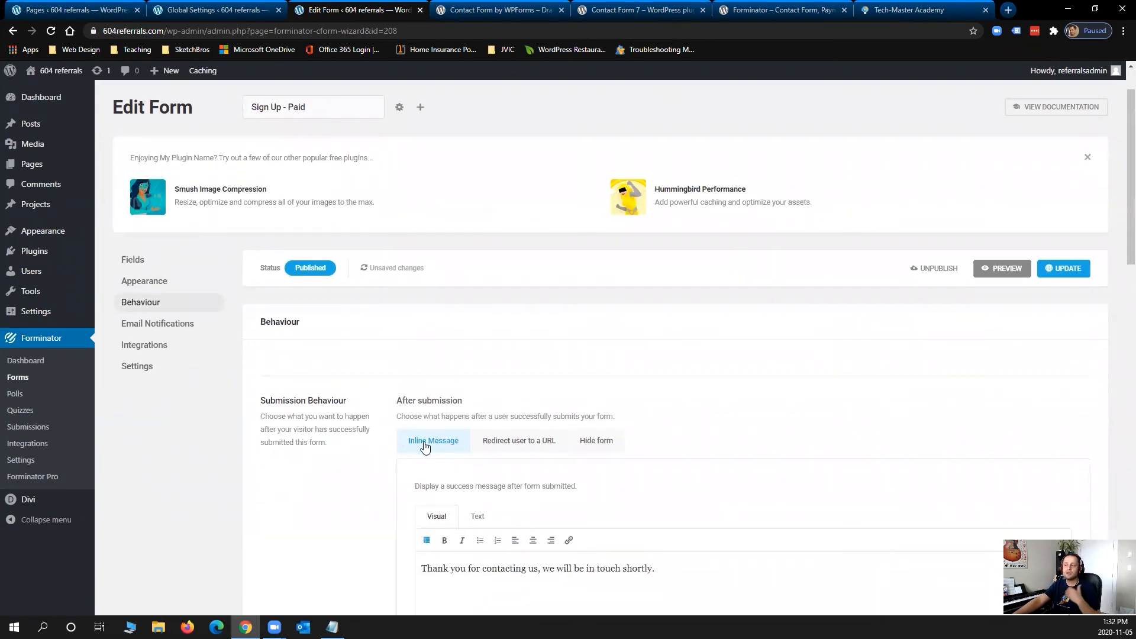
scroll(458, 464, "down", 1)
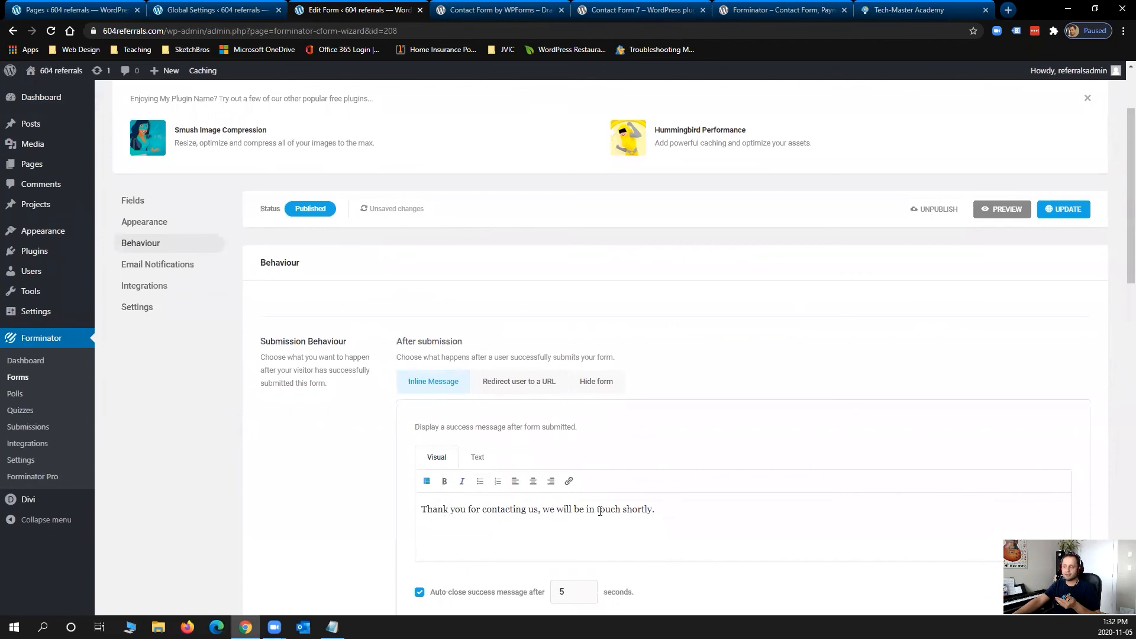
scroll(600, 510, "down", 1)
left_click(420, 535)
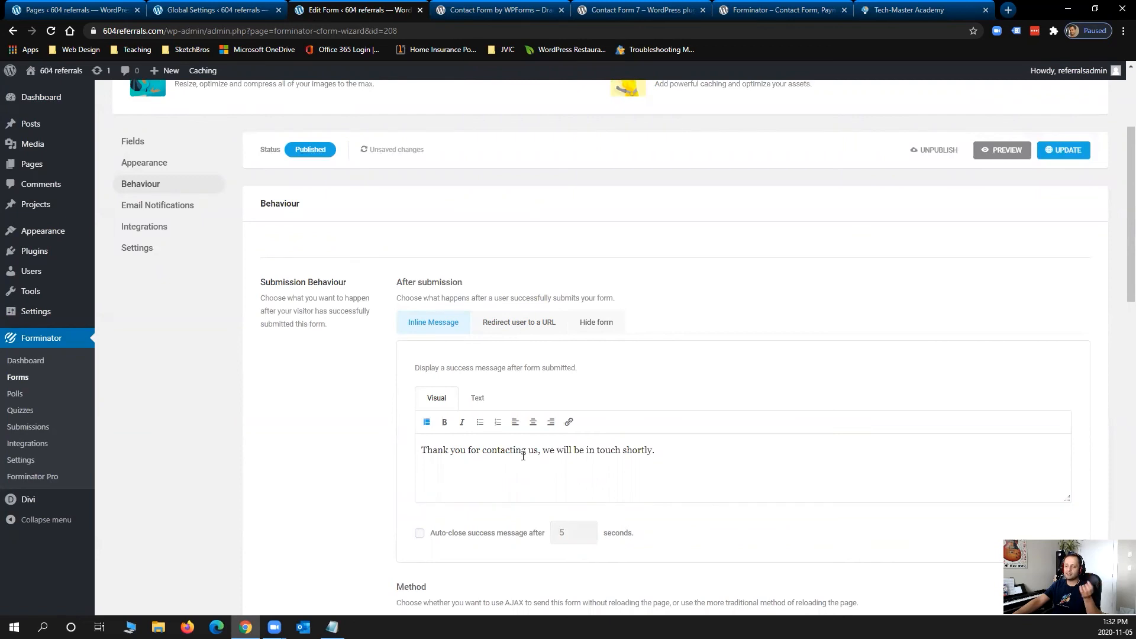
left_click(508, 324)
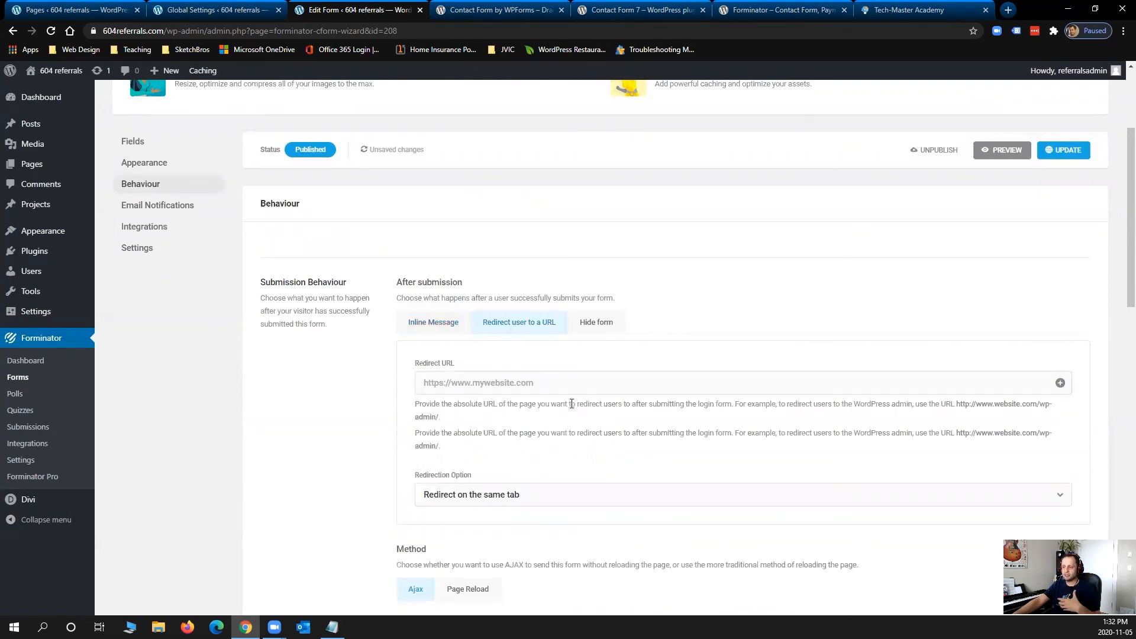
- Set the after-submission action to hide the form and review the submission method, validation and submission indicator settings
left_click(587, 325)
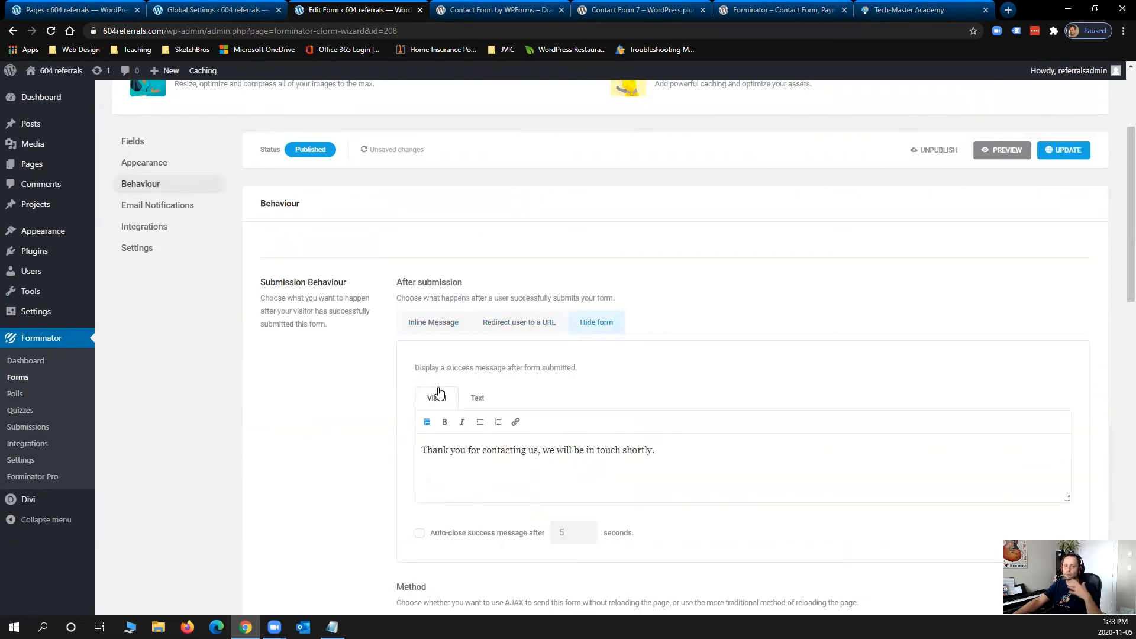
scroll(630, 413, "down", 4)
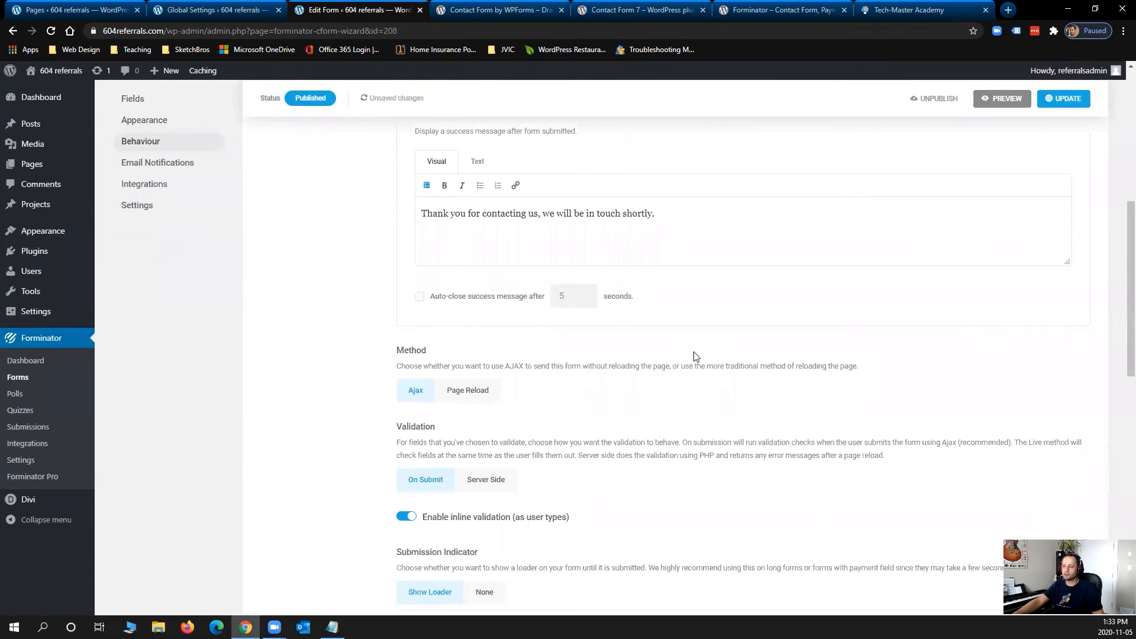
scroll(733, 326, "down", 4)
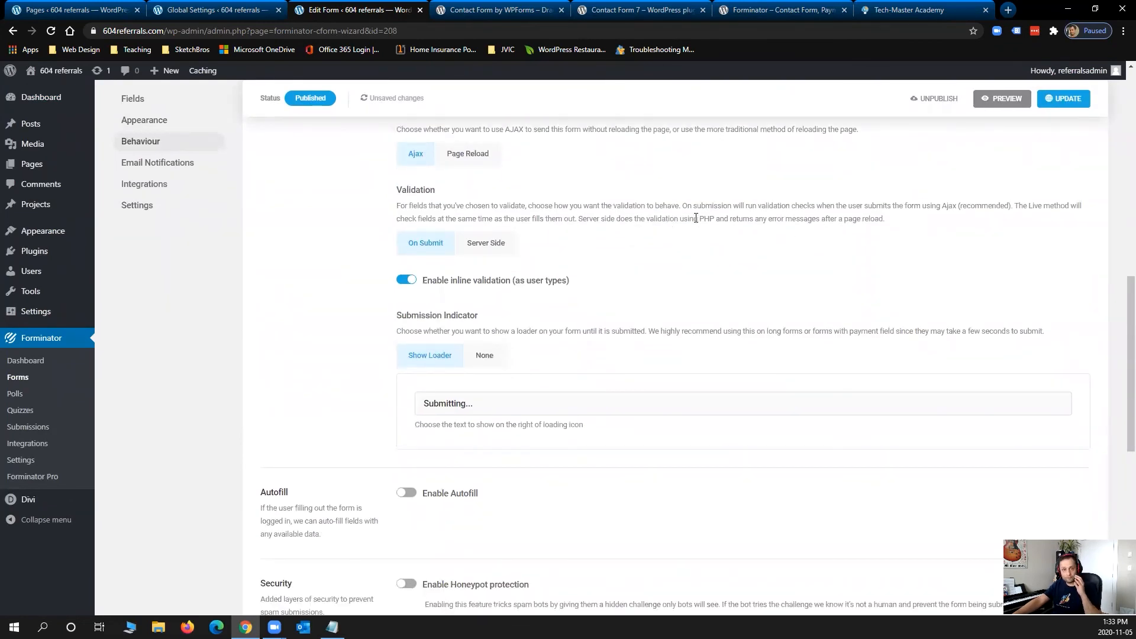
scroll(616, 213, "up", 1)
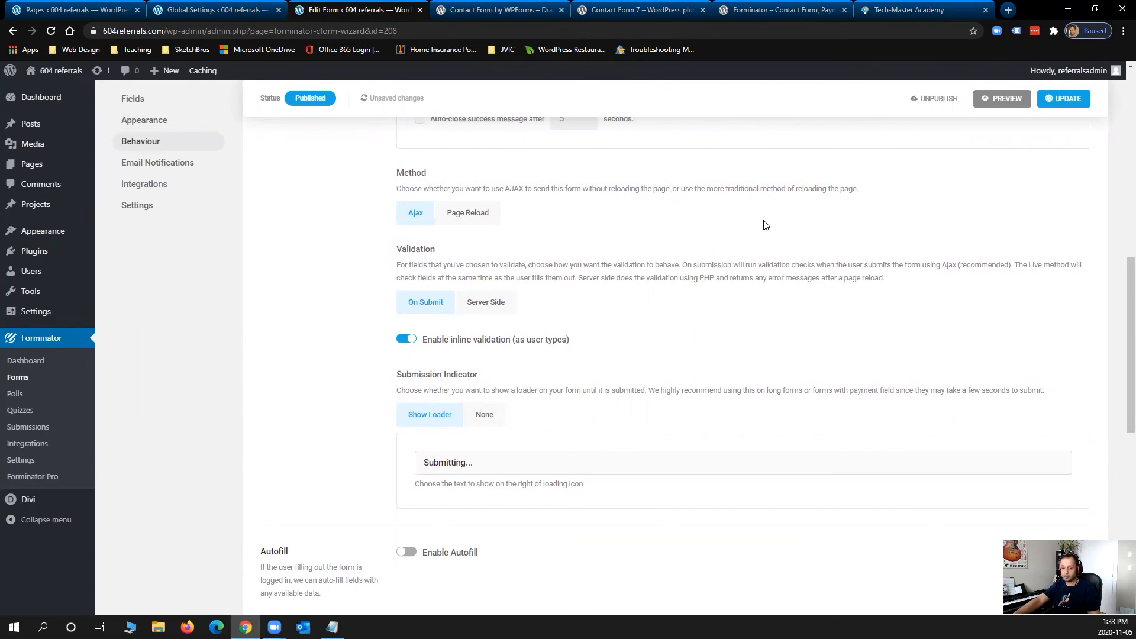
scroll(764, 223, "up", 10)
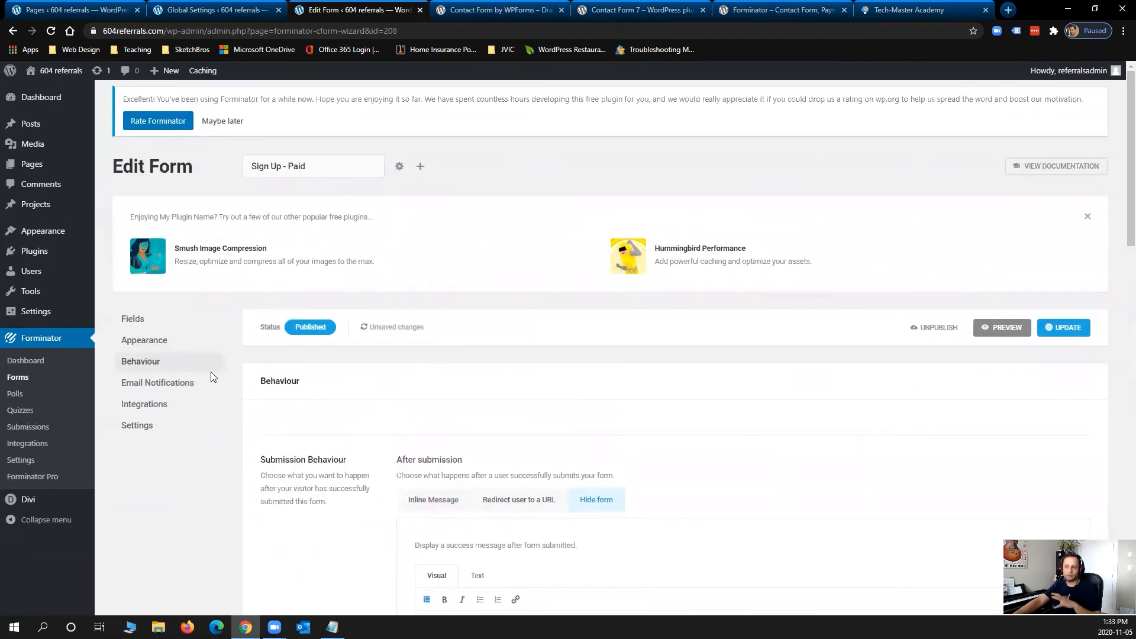
- Open the form's email notification settings and review the existing admin email notification
left_click(165, 384)
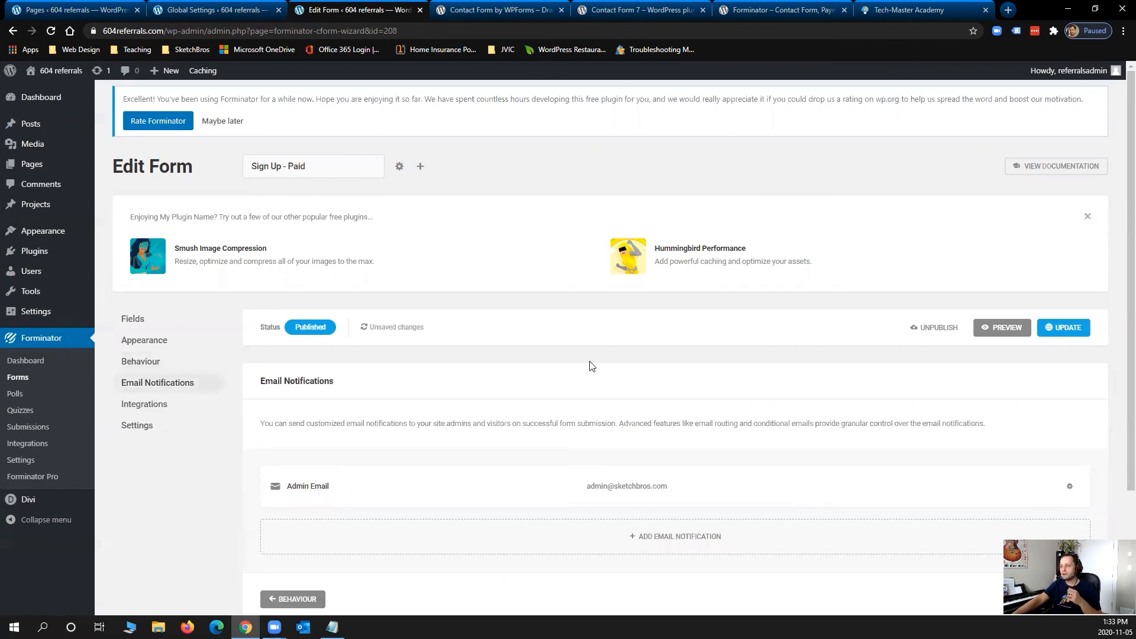
scroll(647, 388, "down", 2)
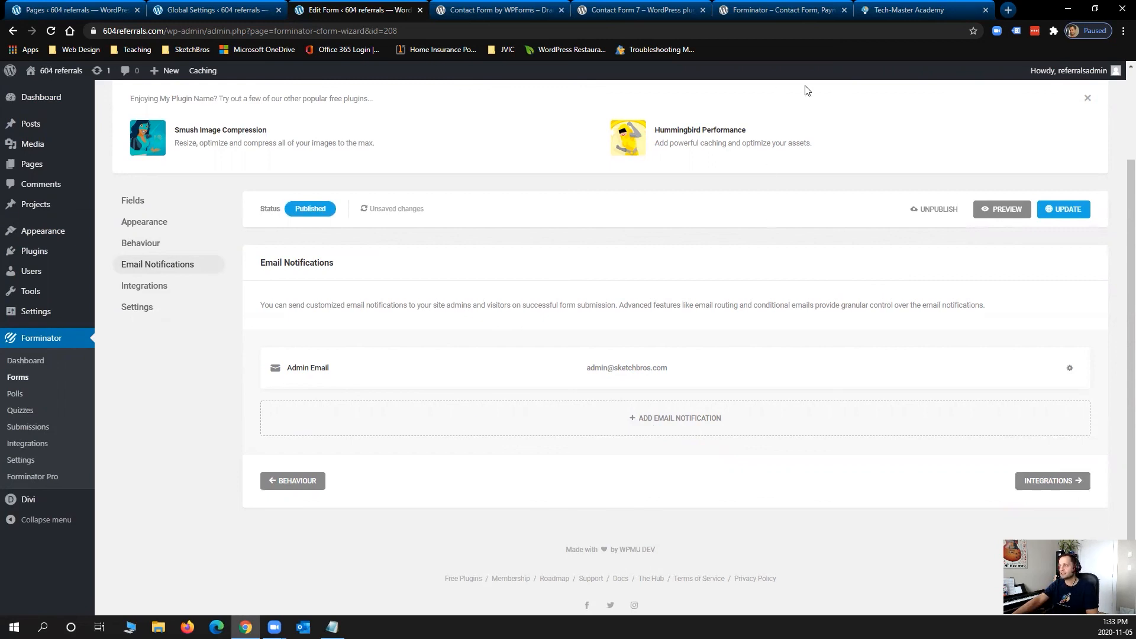
- Switch to the Tech-Master Academy site and go through its Business Tech Masterclass page to the Business Master registration form
left_click(896, 10)
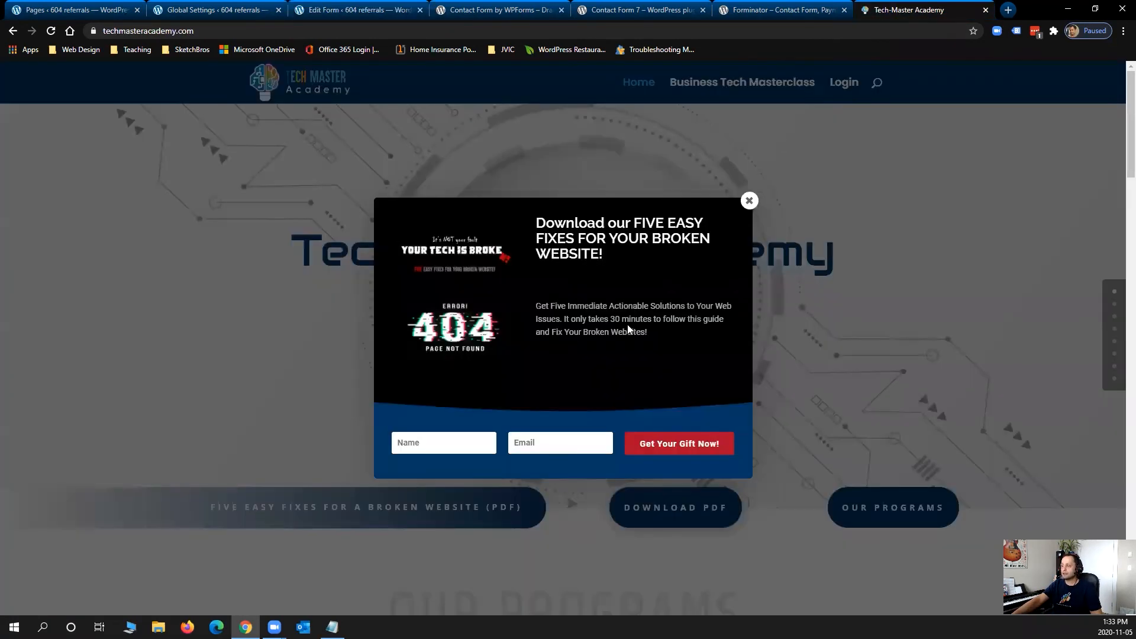
key("F5")
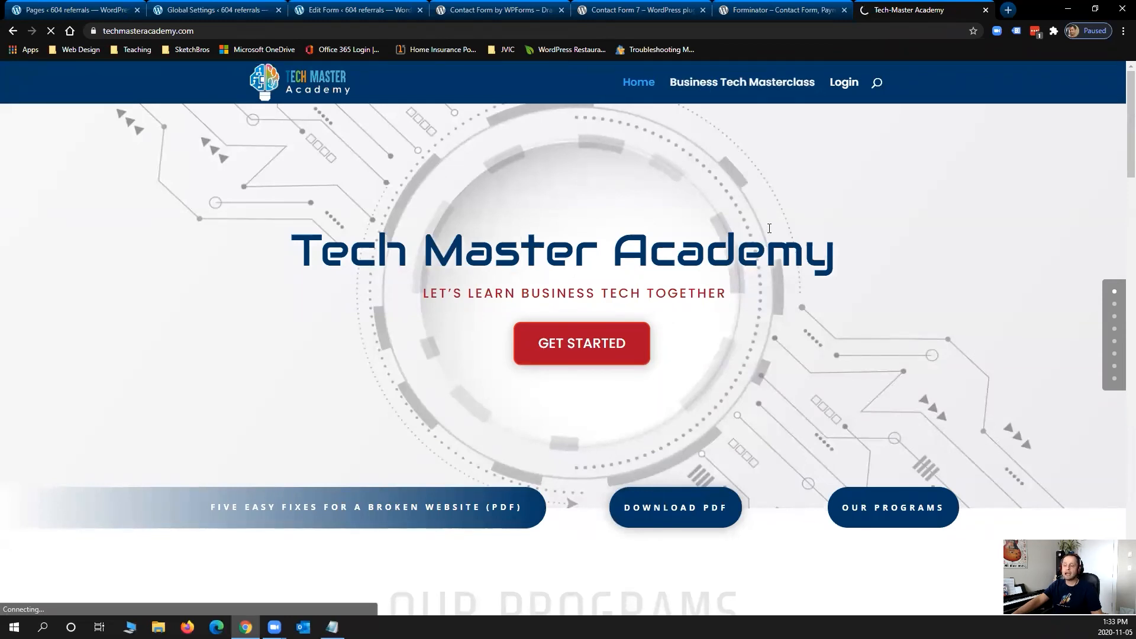
scroll(710, 352, "down", 5)
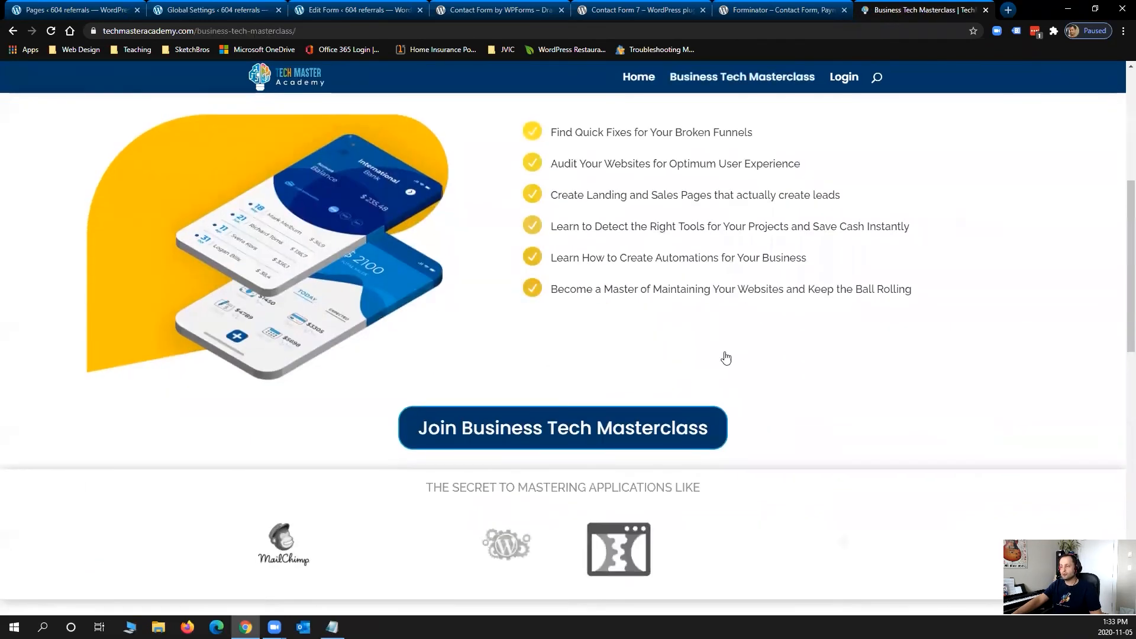
scroll(680, 364, "down", 10)
left_click(363, 444)
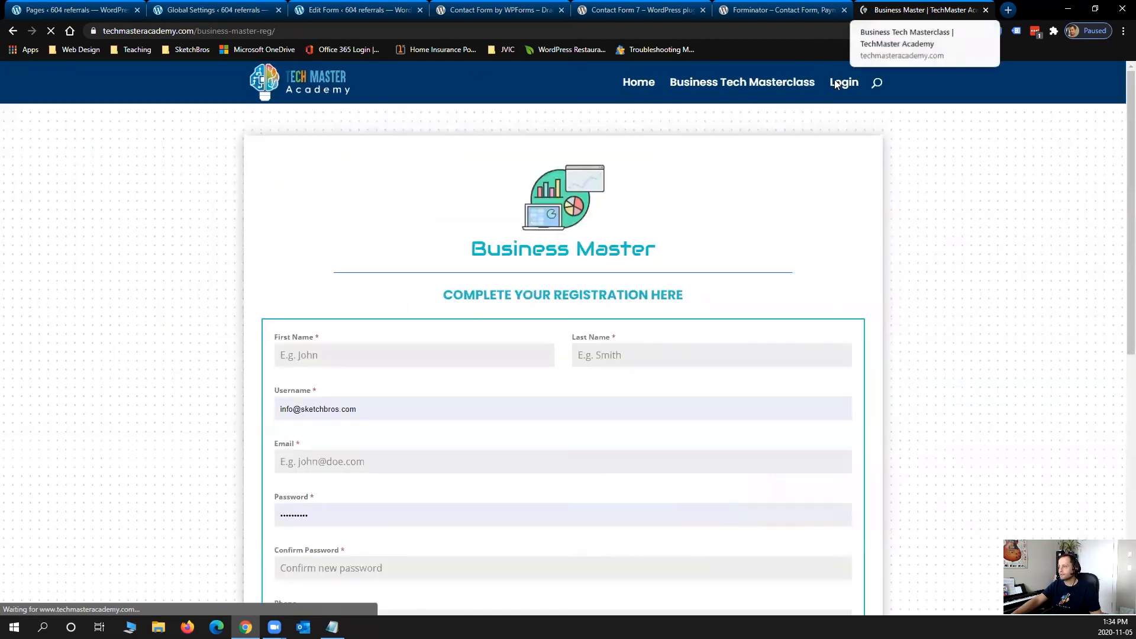
- Dismiss the payment plan popup, examine the registration form's fields and affiliate choices, and return to the Forminator form editor
scroll(969, 175, "down", 7)
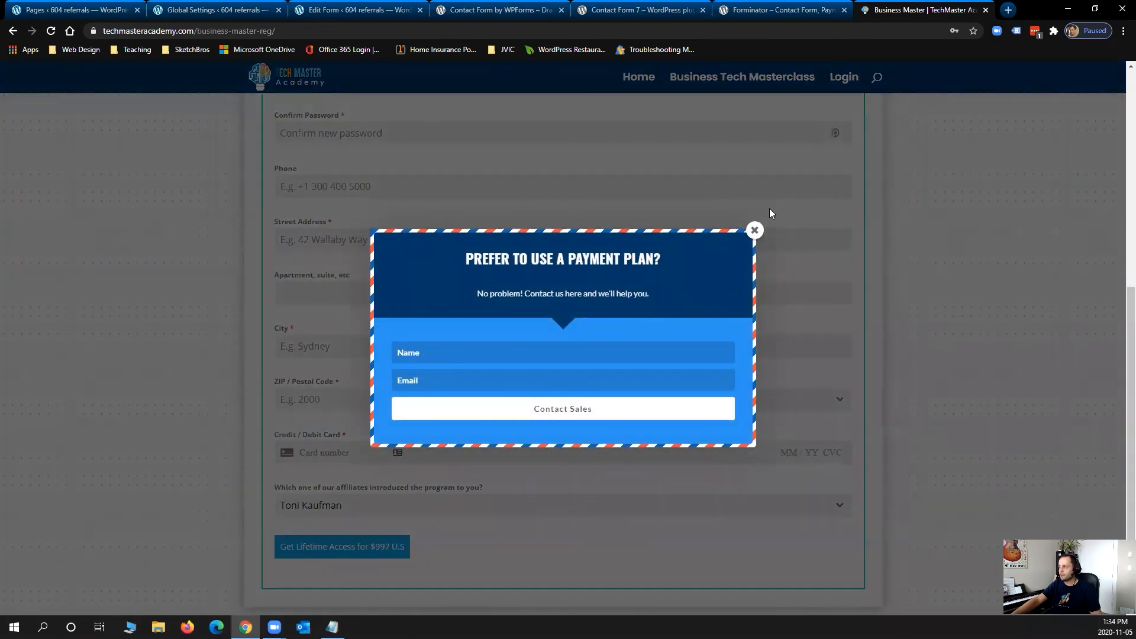
left_click(754, 230)
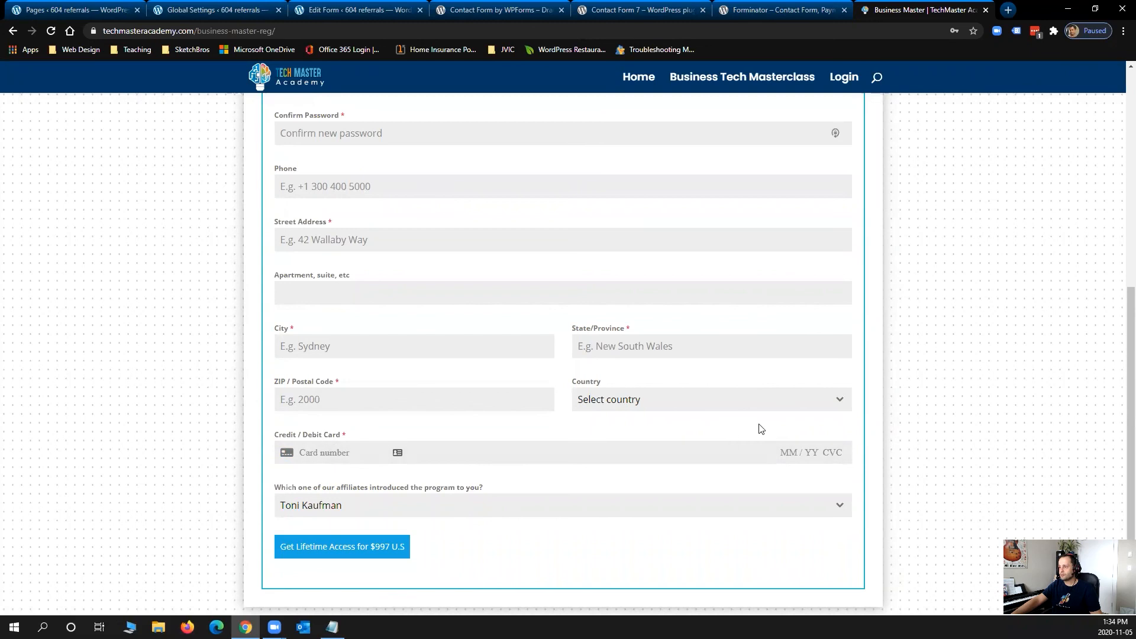
left_click(850, 511)
left_click(846, 507)
scroll(750, 466, "up", 5)
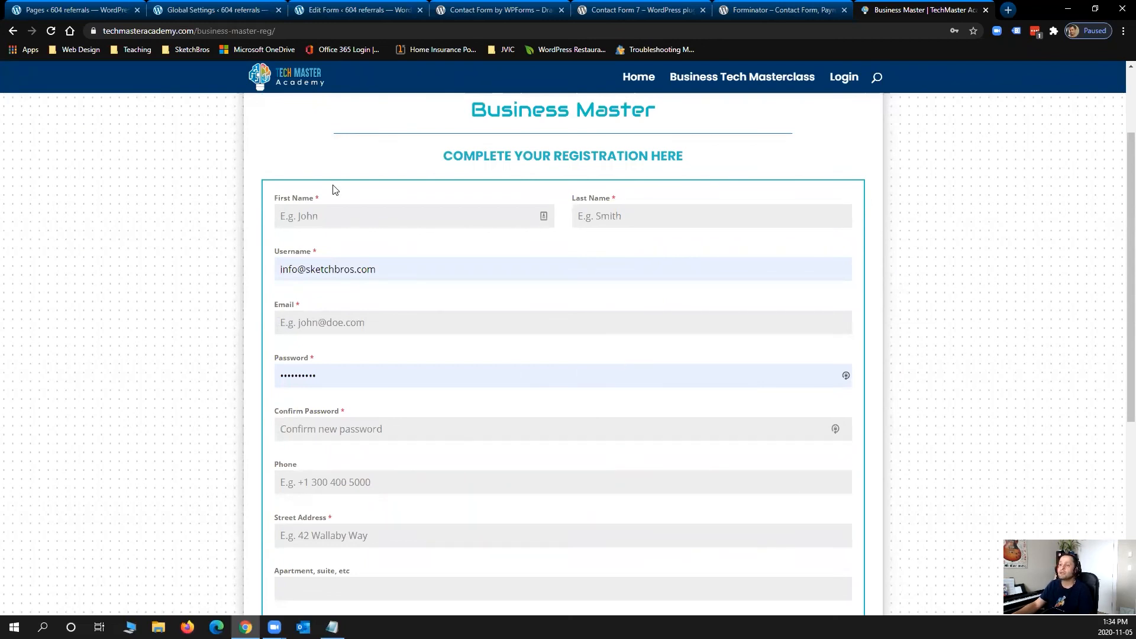
left_click(393, 20)
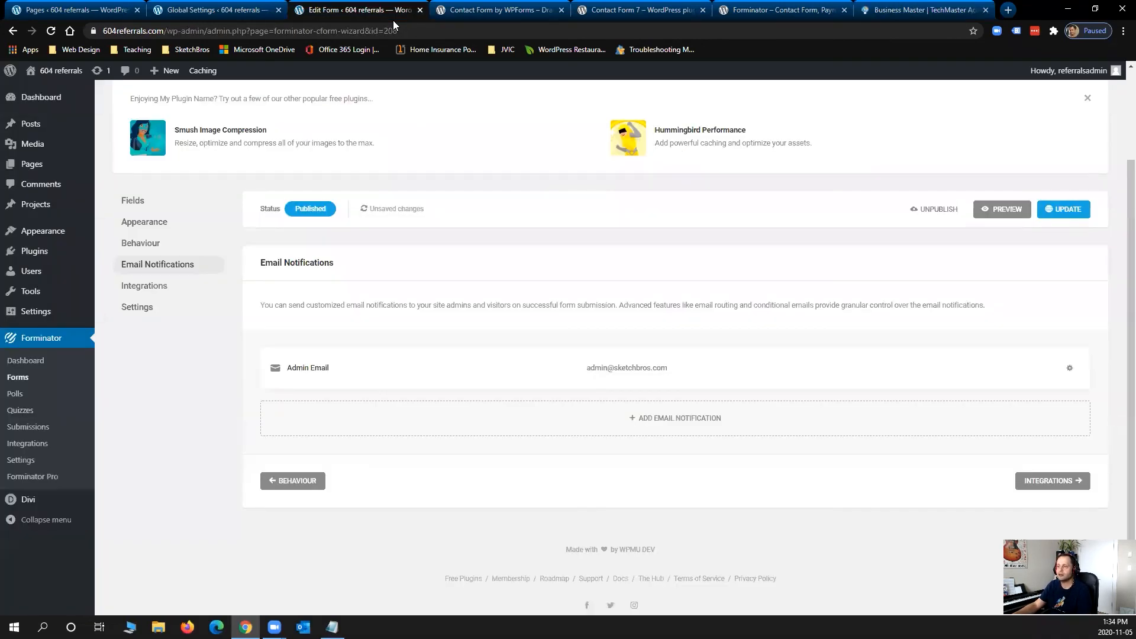